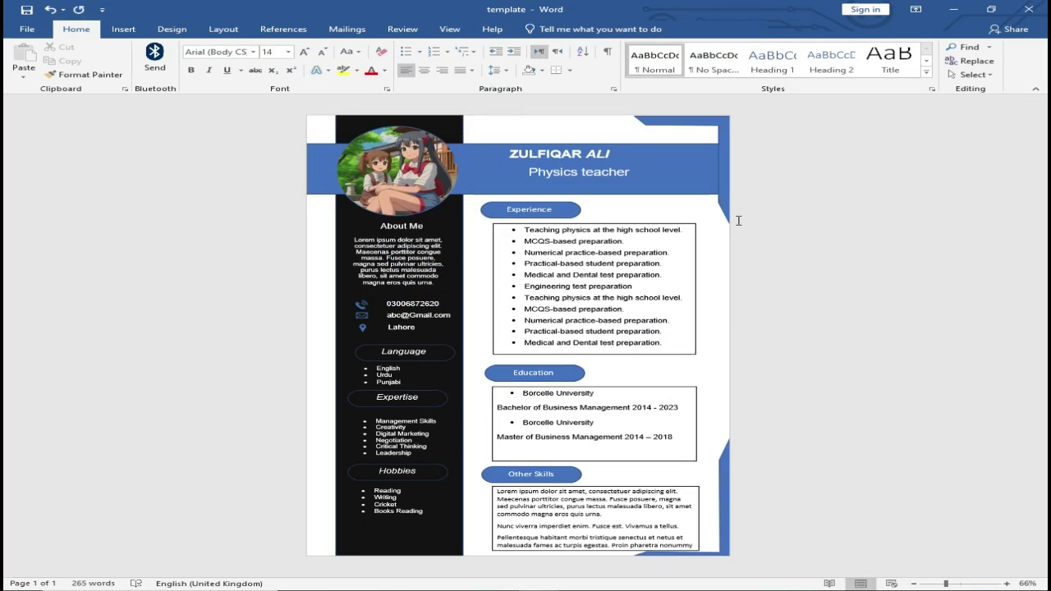
# Step: Browse Word's document templates, then return to the résumé and inspect its profile photo
pyautogui.click(23, 31)
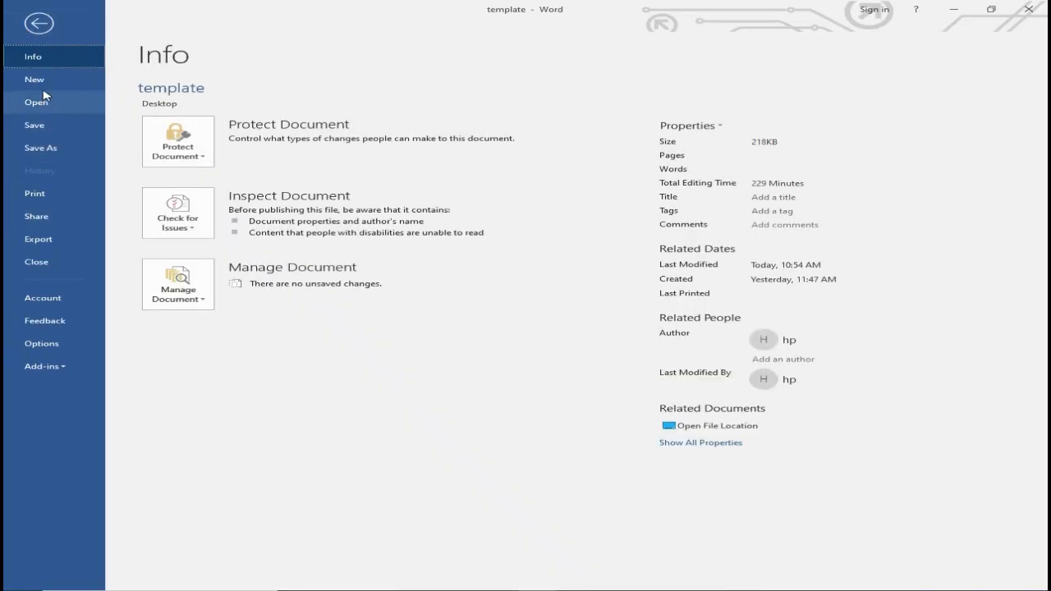
pyautogui.click(37, 80)
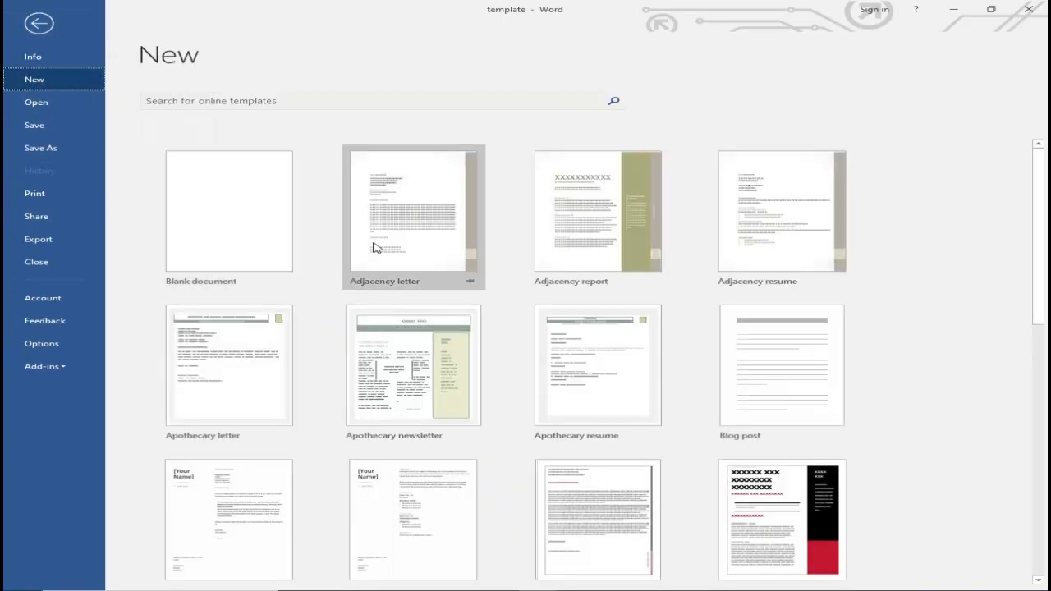
pyautogui.scroll(-1, 713, 440)
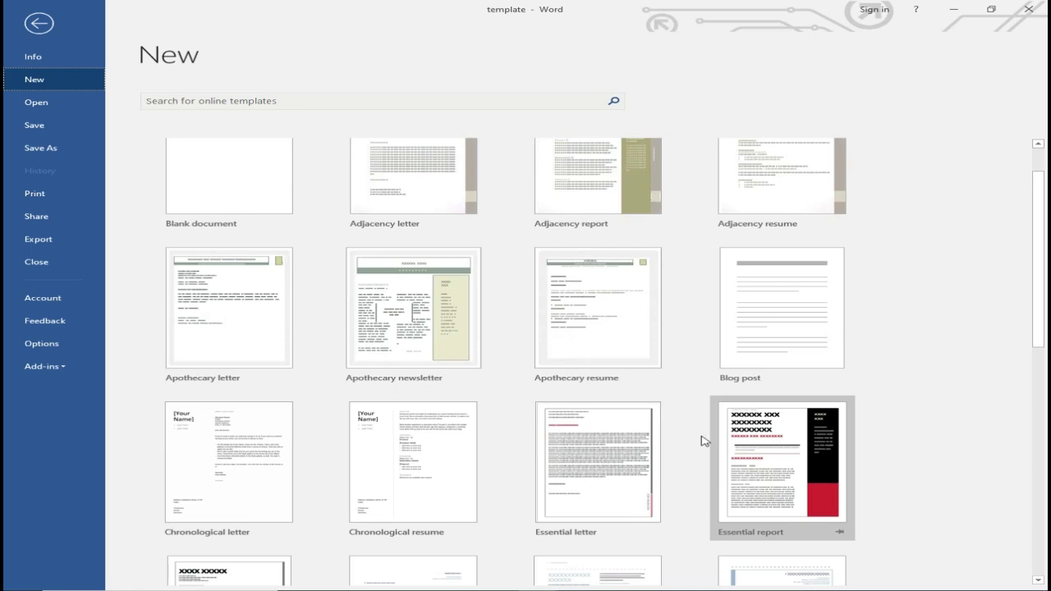
pyautogui.scroll(-2, 700, 443)
pyautogui.scroll(-1, 700, 444)
pyautogui.scroll(-1, 699, 443)
pyautogui.scroll(-3, 699, 443)
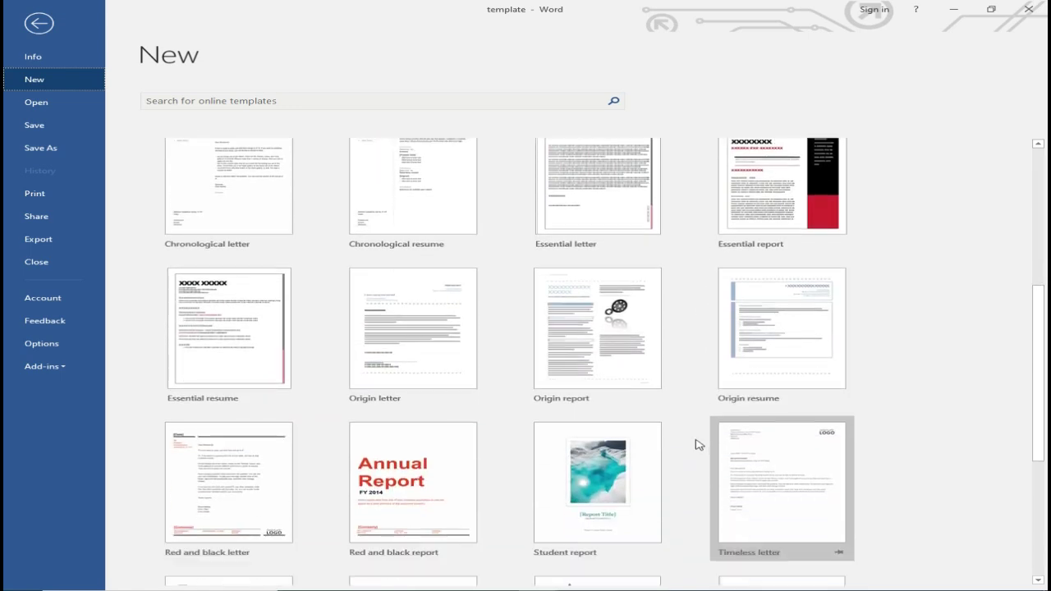
pyautogui.scroll(-1, 698, 445)
pyautogui.scroll(-2, 698, 444)
pyautogui.scroll(-1, 696, 442)
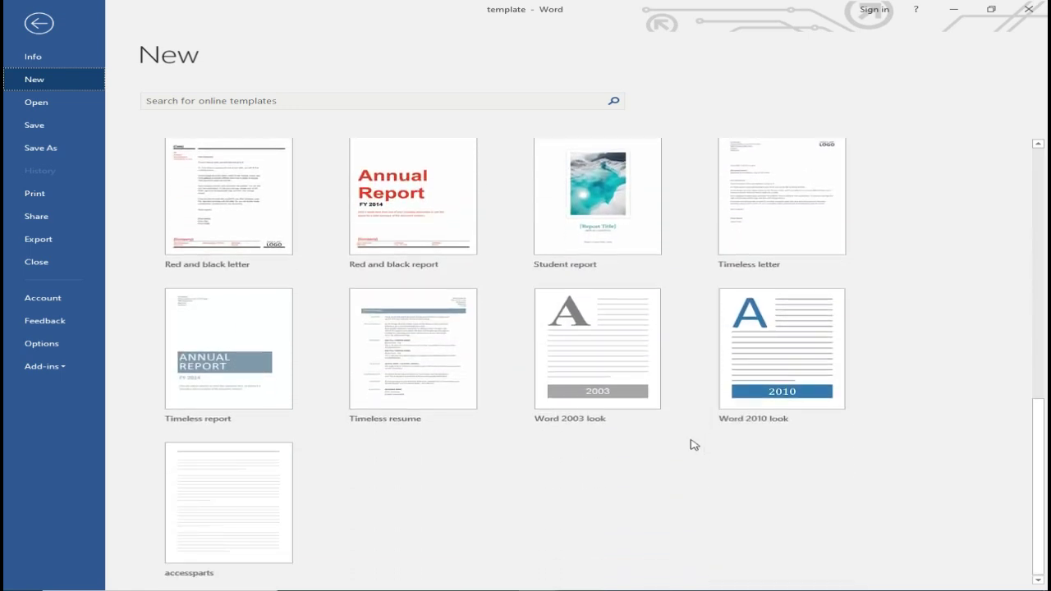
pyautogui.scroll(2, 694, 444)
pyautogui.scroll(2, 693, 445)
pyautogui.scroll(2, 693, 444)
pyautogui.scroll(2, 693, 445)
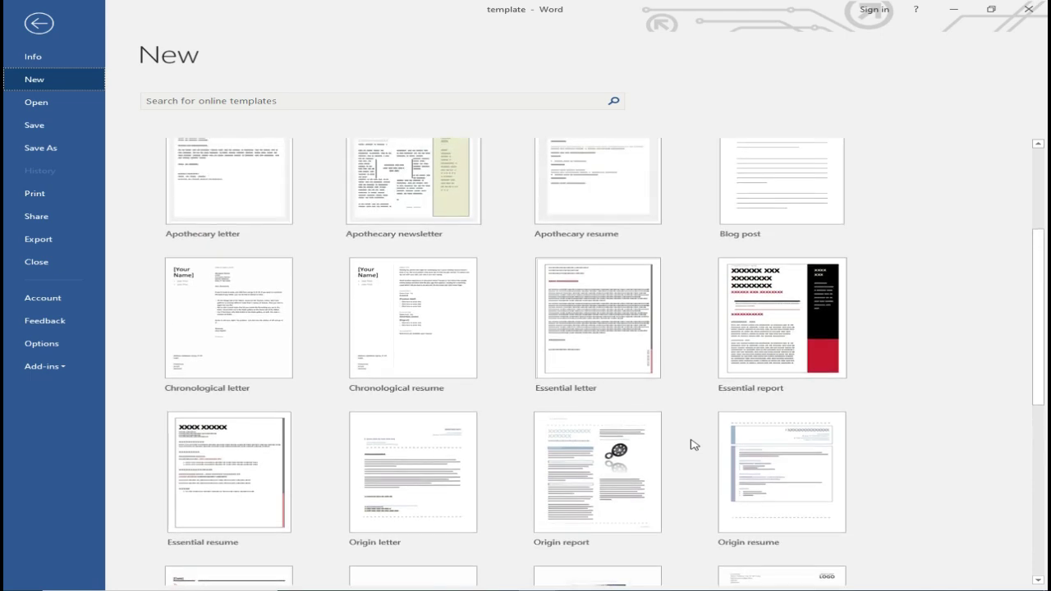
pyautogui.scroll(2, 693, 444)
pyautogui.scroll(2, 691, 444)
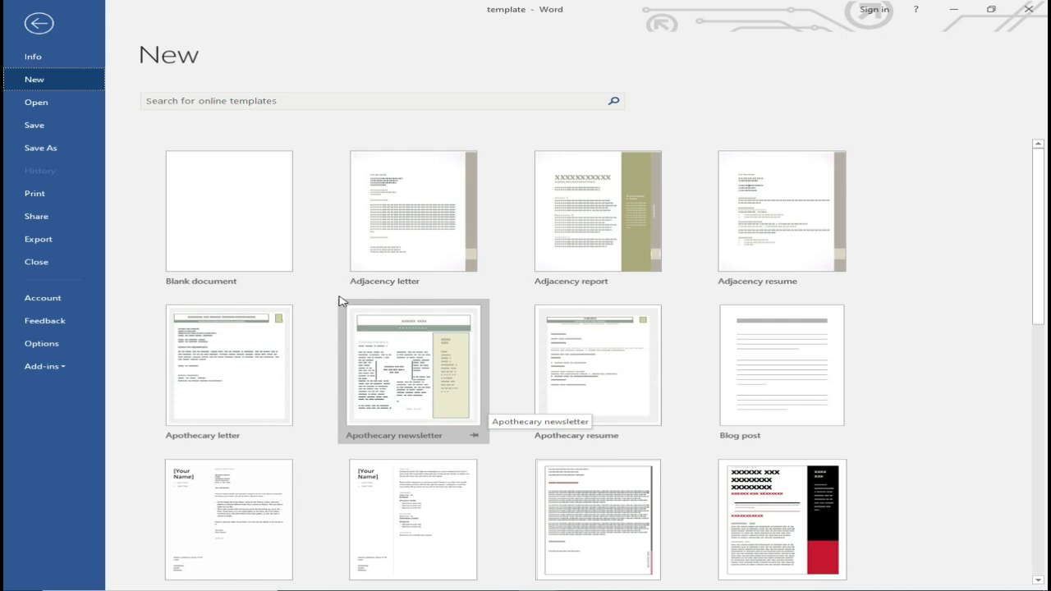
pyautogui.press('Escape')
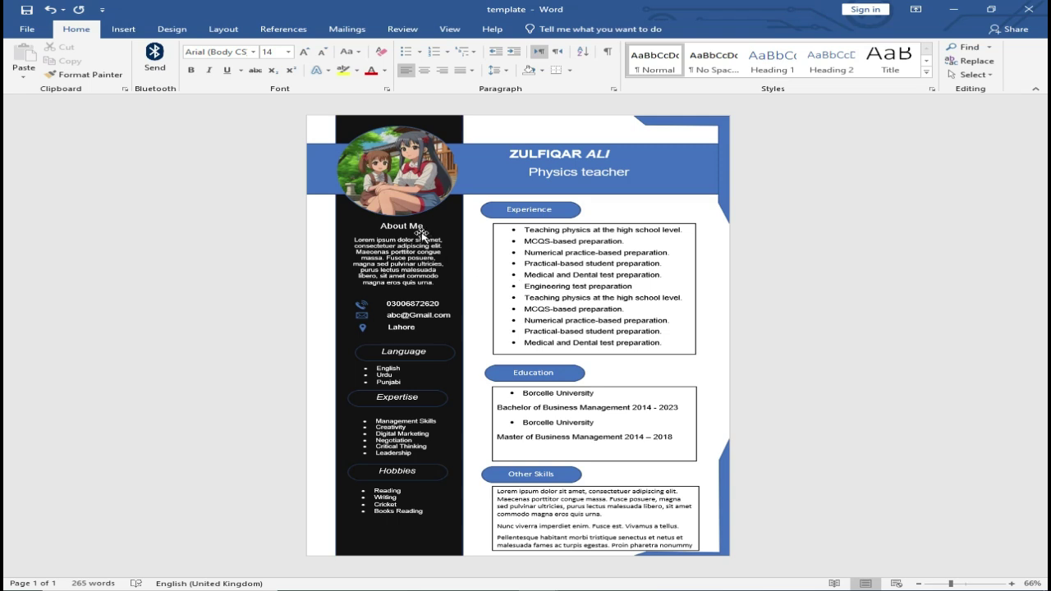
pyautogui.click(412, 186)
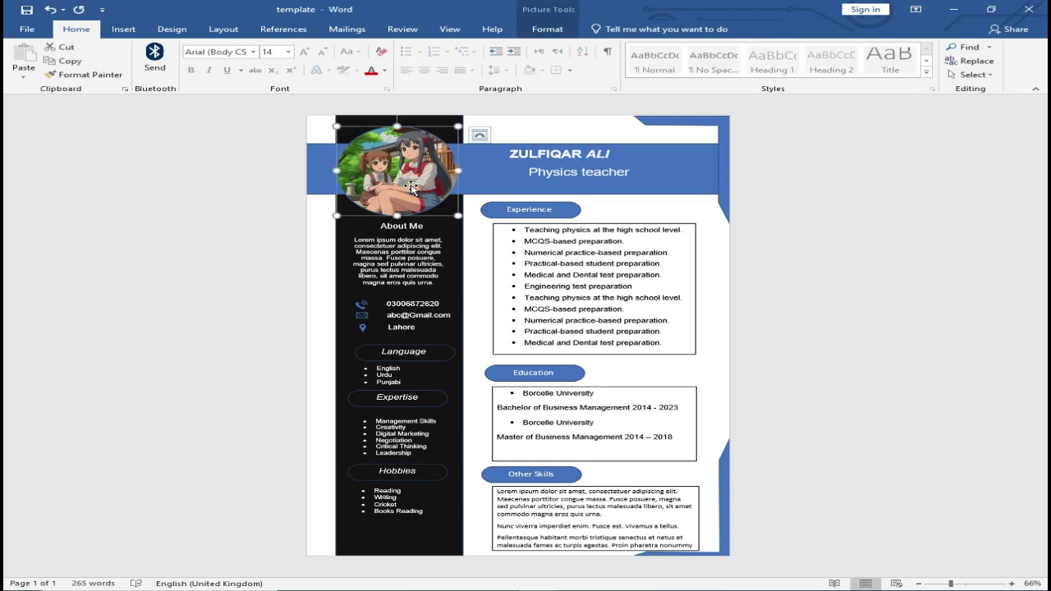
pyautogui.click(784, 238)
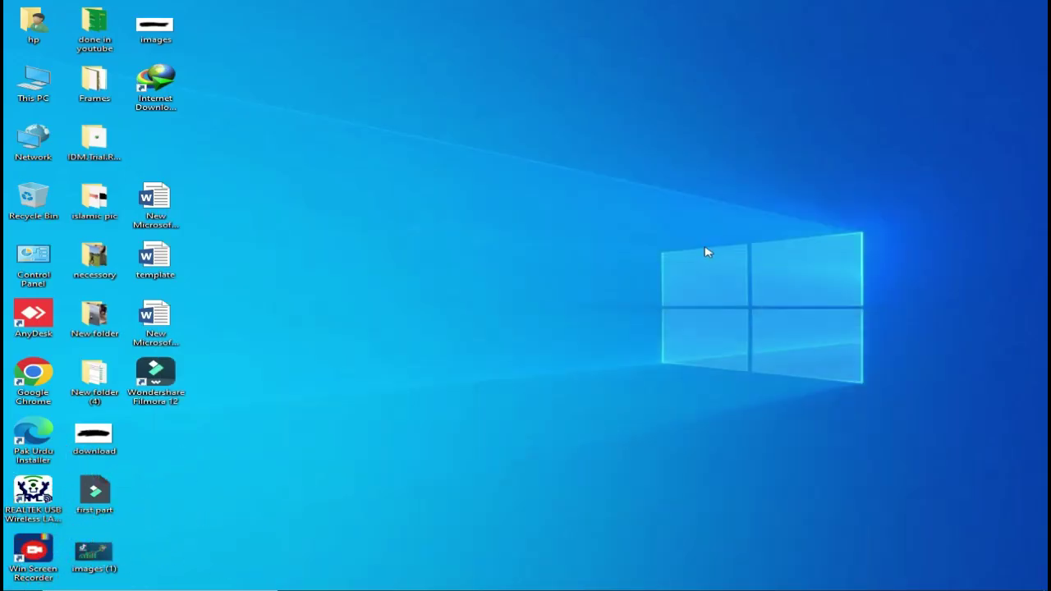
# Step: Create 'New Microsoft Word Document (2)' on the desktop and open it in Word
pyautogui.rightClick(576, 175)
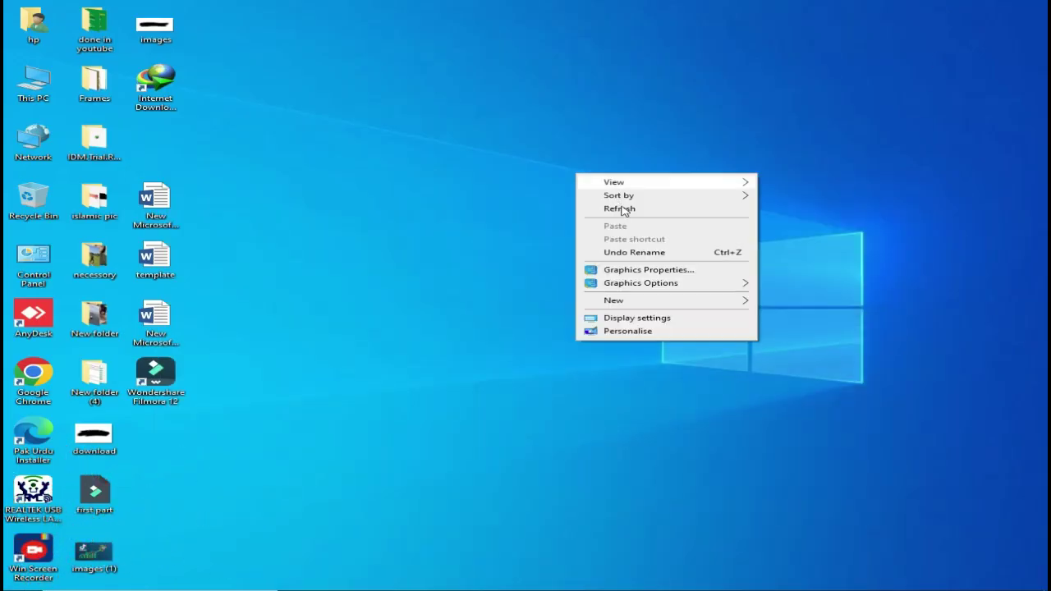
pyautogui.rightClick(463, 205)
pyautogui.moveTo(500, 331)
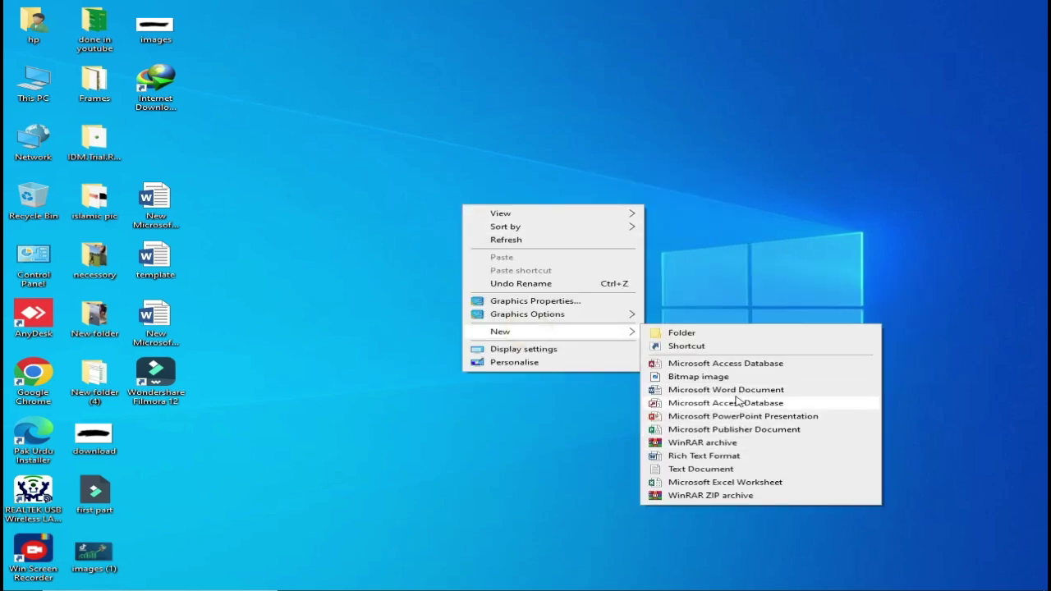
pyautogui.click(731, 390)
pyautogui.click(539, 301)
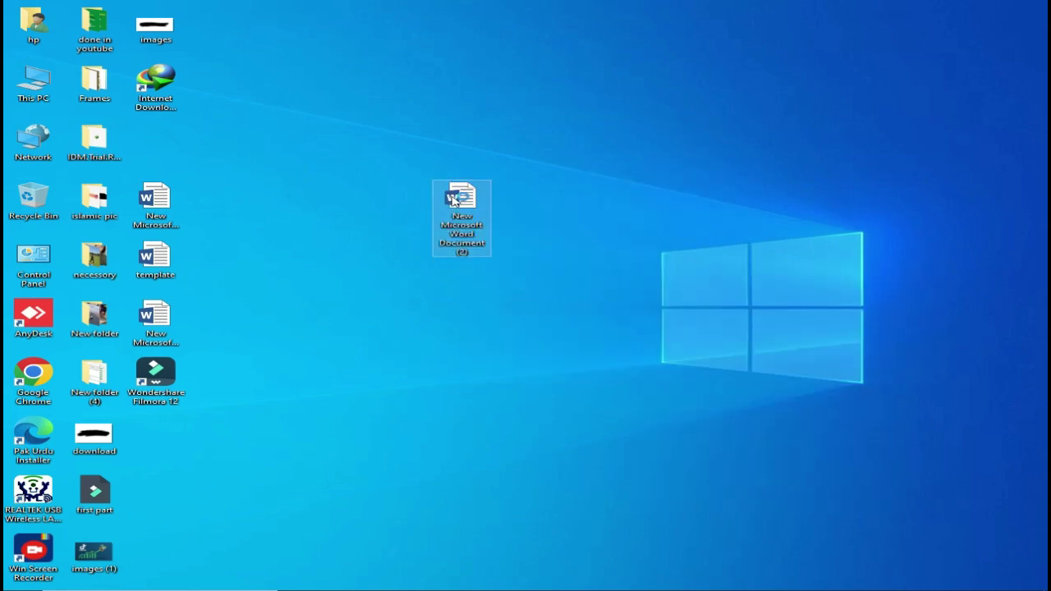
pyautogui.doubleClick(454, 199)
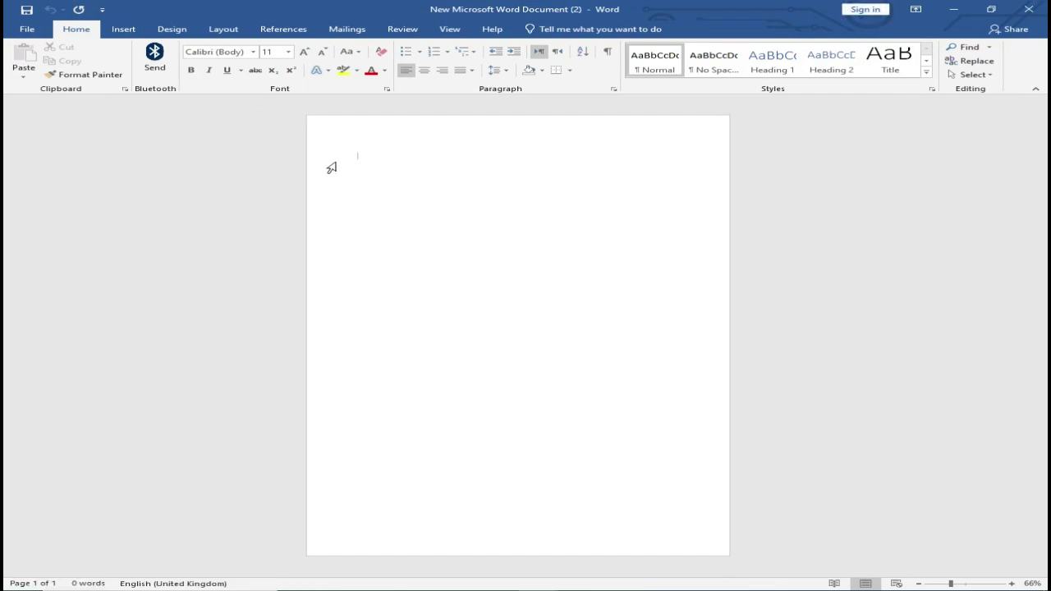
# Step: Set the new document's printer to Microsoft Print to PDF
pyautogui.click(26, 29)
pyautogui.click(36, 194)
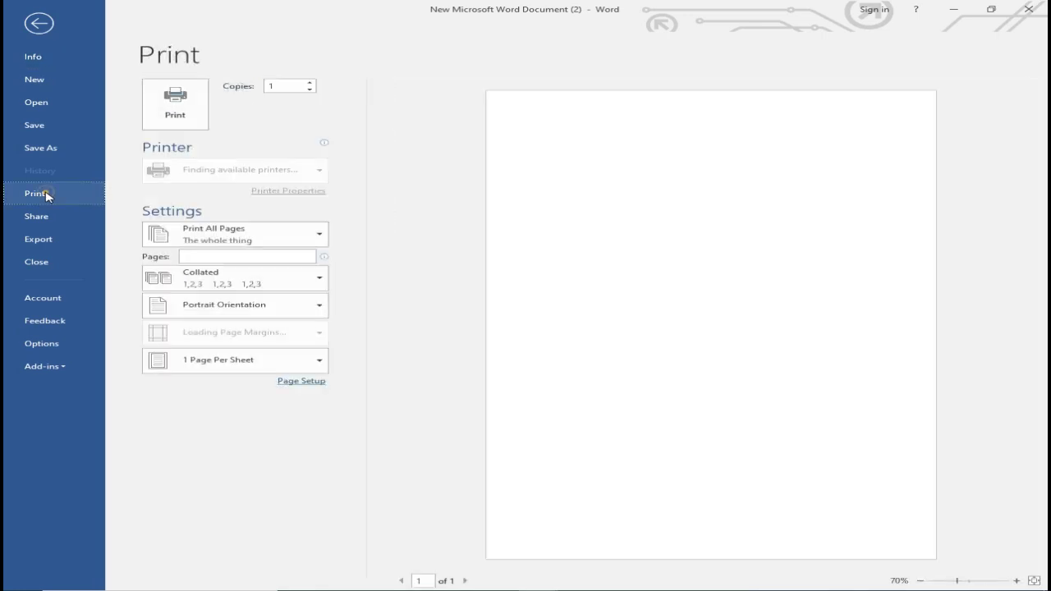
pyautogui.click(300, 179)
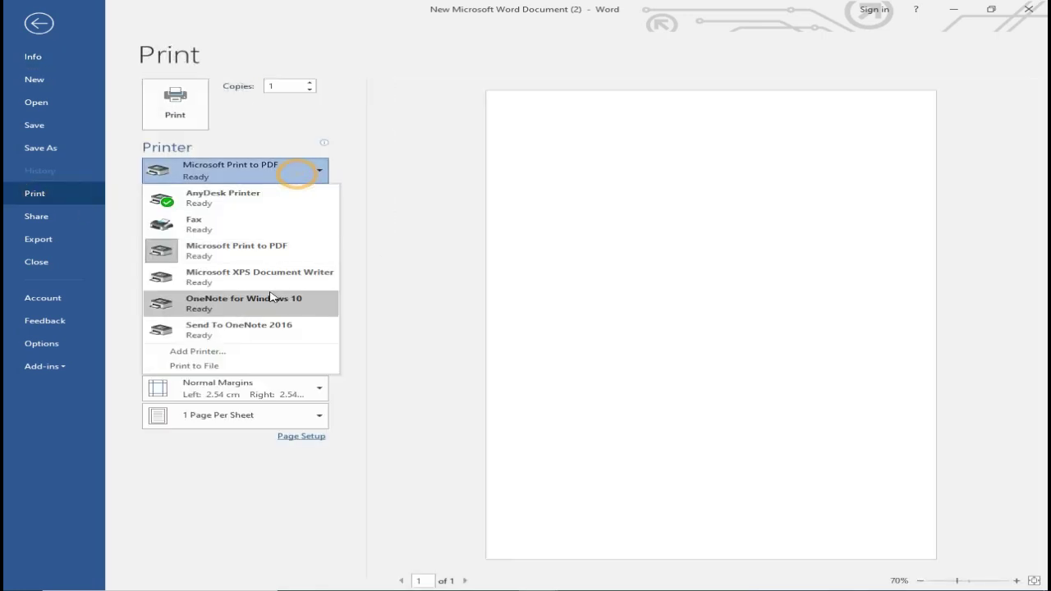
pyautogui.click(233, 246)
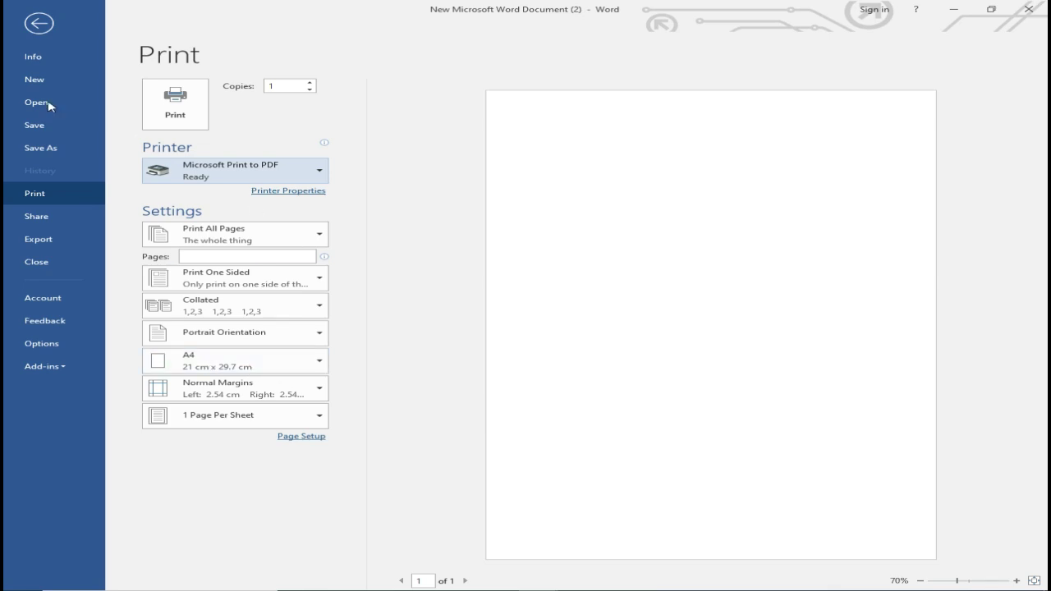
# Step: Choose Arial as the blank document's font
pyautogui.click(38, 23)
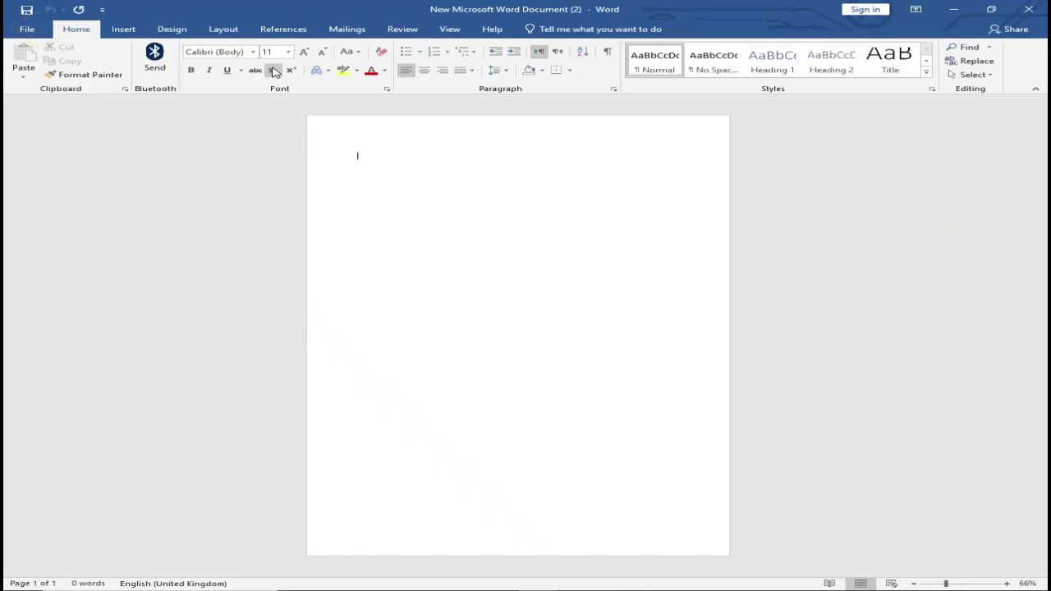
pyautogui.click(253, 51)
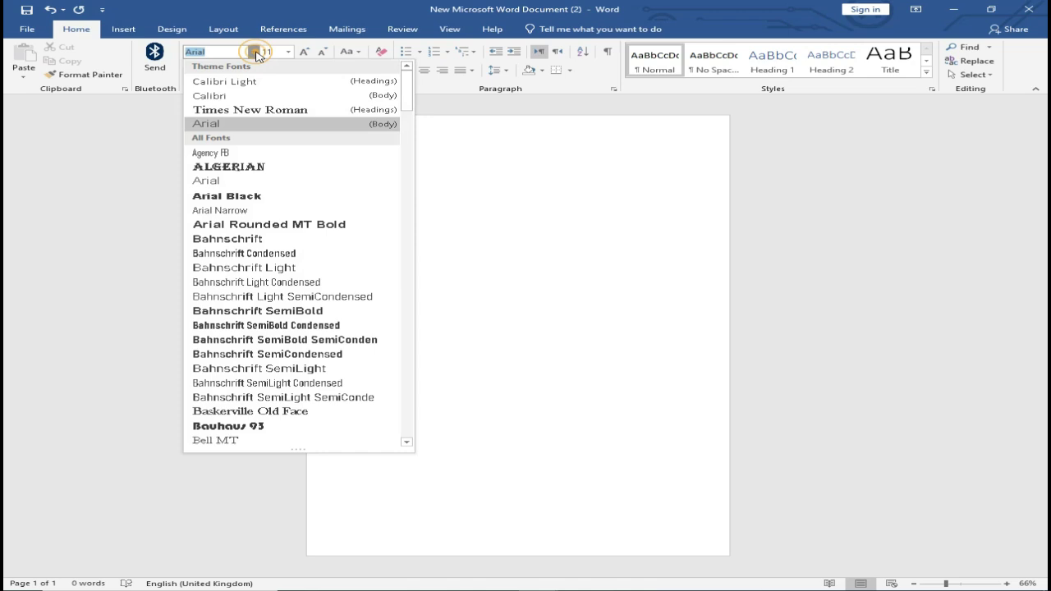
pyautogui.click(542, 198)
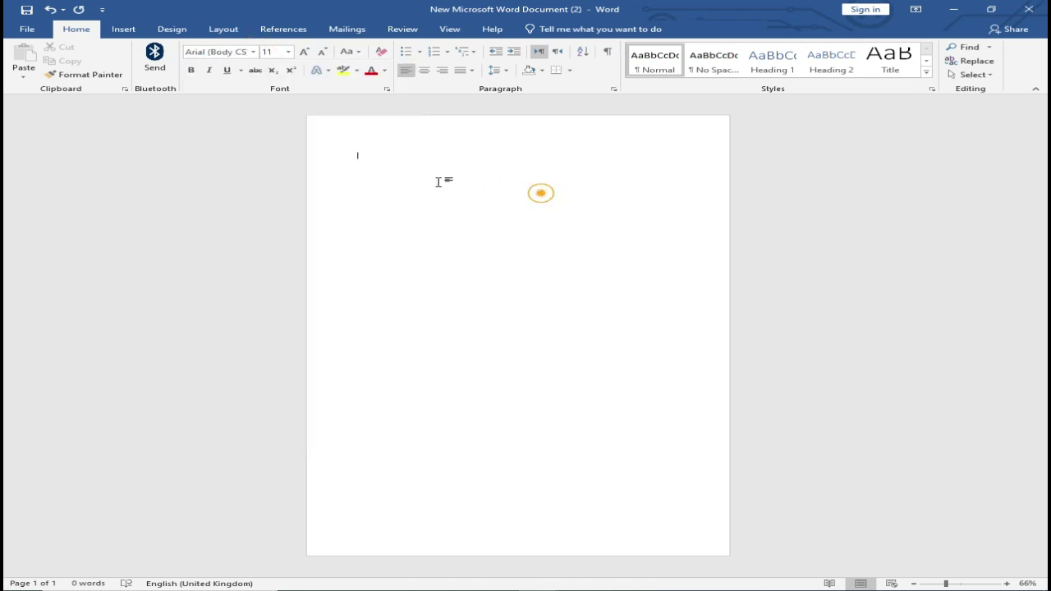
# Step: Check the finished résumé template window, then return to the blank document
pyautogui.click(367, 161)
pyautogui.click(377, 528)
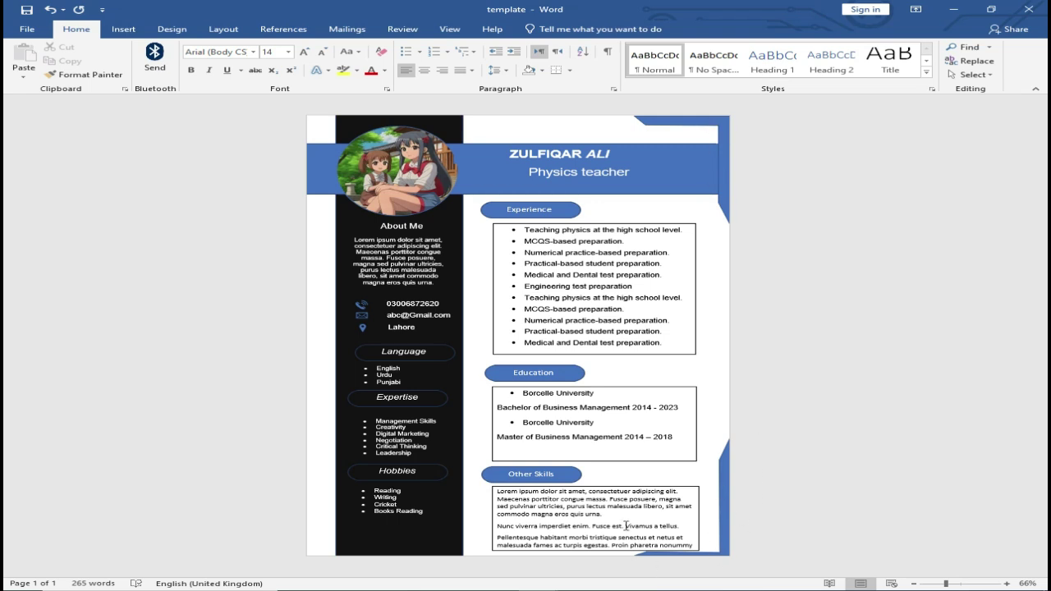
pyautogui.click(692, 546)
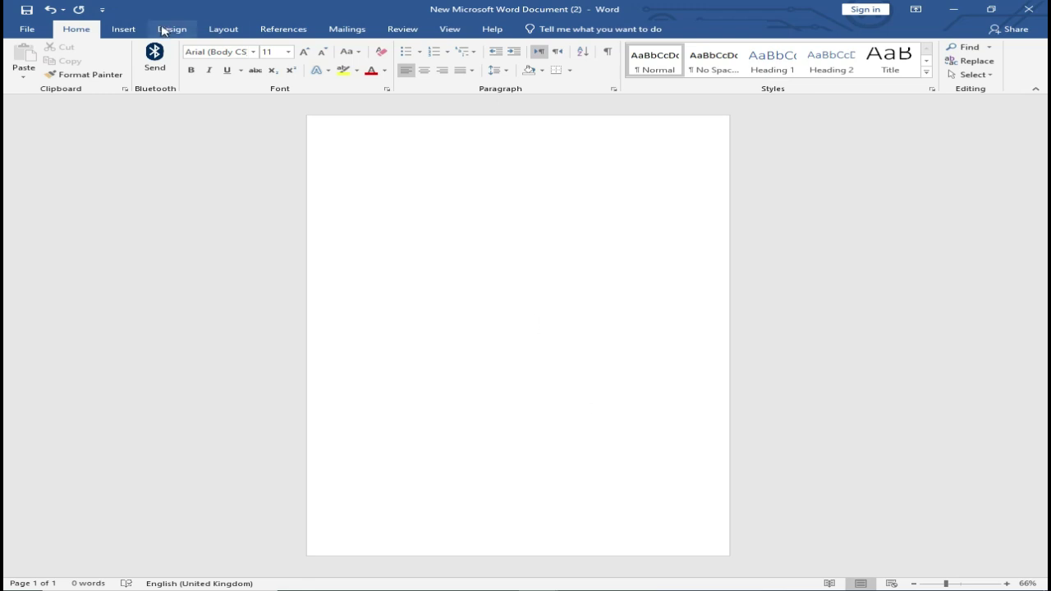
# Step: Draw a tall rectangle down the page's left side and fill it black as the sidebar
pyautogui.click(125, 30)
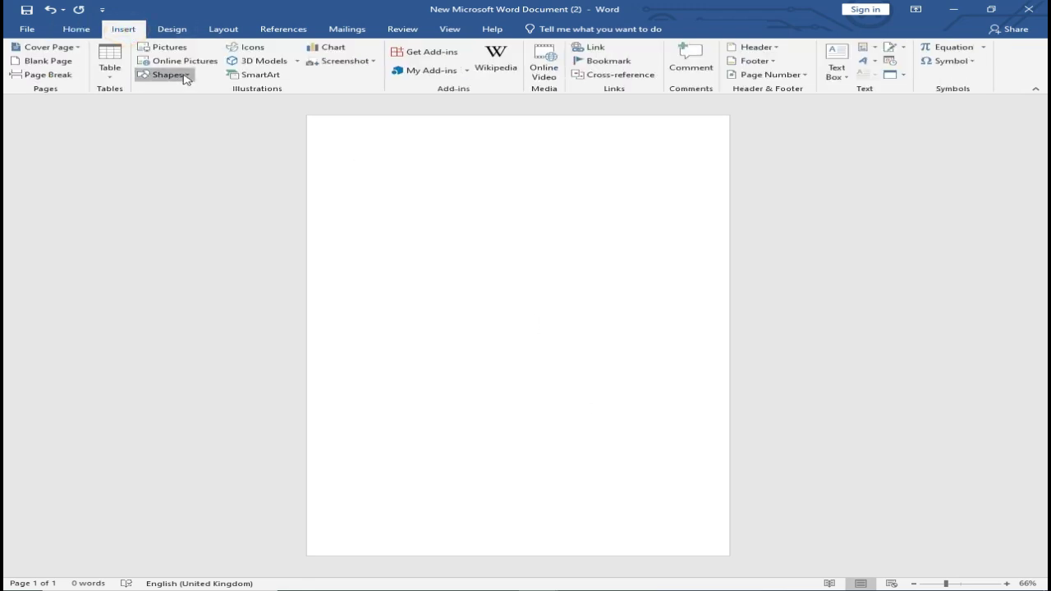
pyautogui.click(183, 75)
pyautogui.click(223, 102)
pyautogui.moveTo(340, 119); pyautogui.dragTo(450, 555)
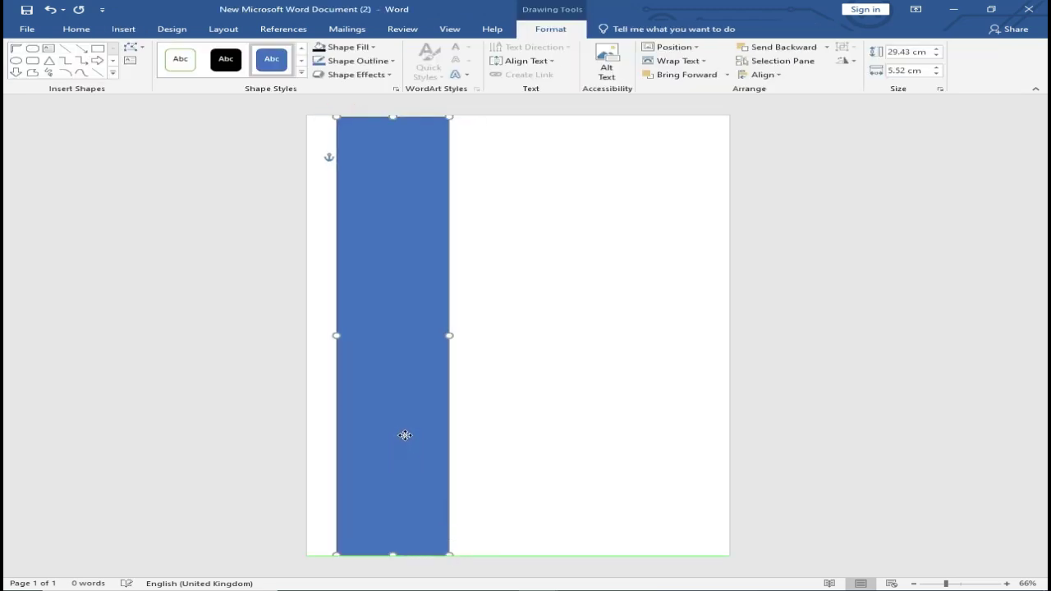
pyautogui.moveTo(395, 117); pyautogui.dragTo(395, 114)
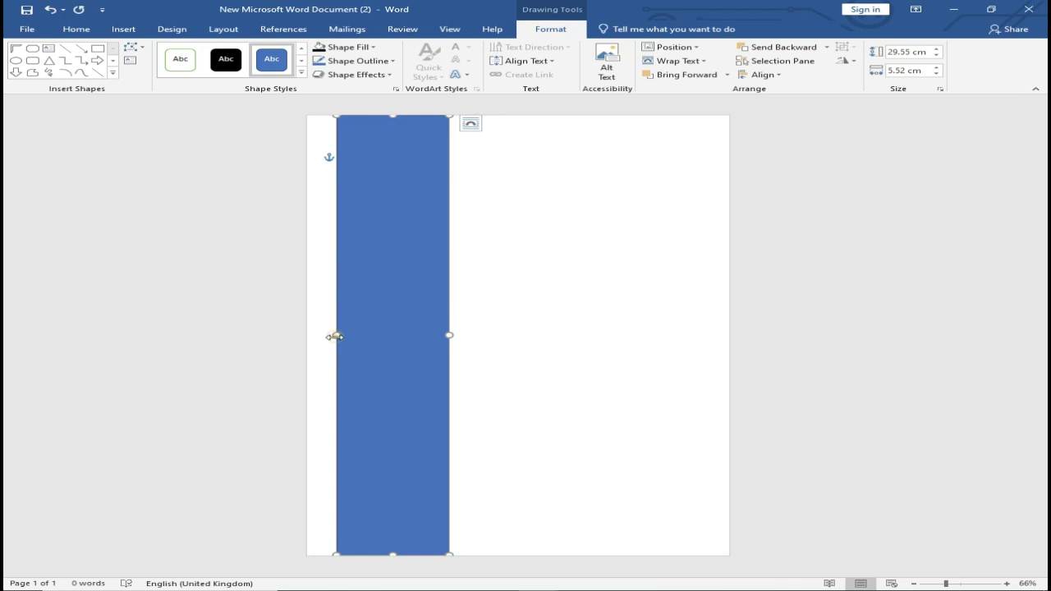
pyautogui.moveTo(334, 337)
pyautogui.mouseDown()
pyautogui.moveTo(317, 337)
pyautogui.moveTo(331, 335)
pyautogui.mouseUp()
pyautogui.click(434, 277)
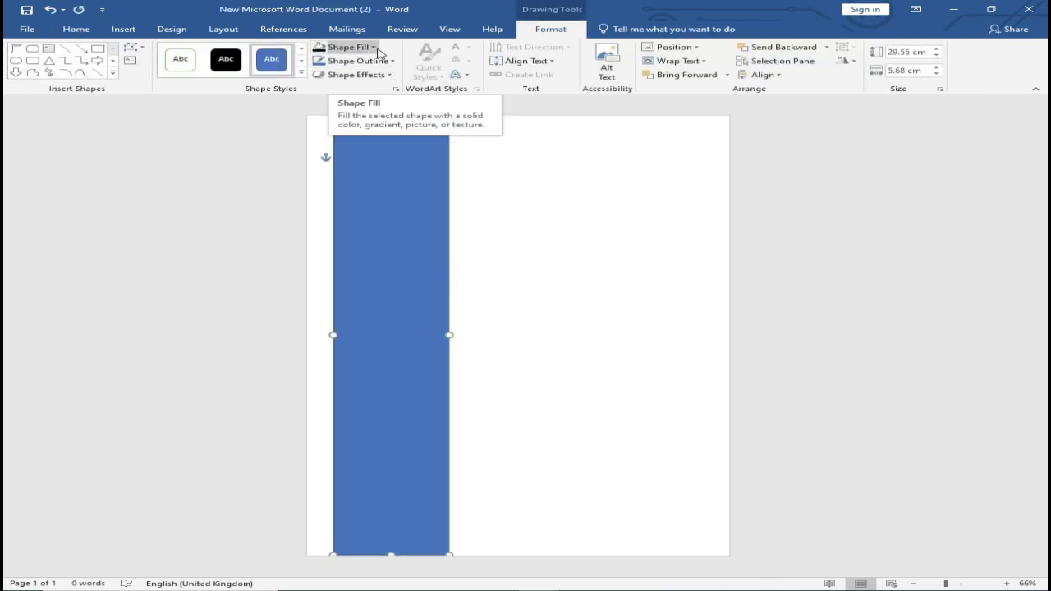
pyautogui.click(378, 51)
pyautogui.click(333, 75)
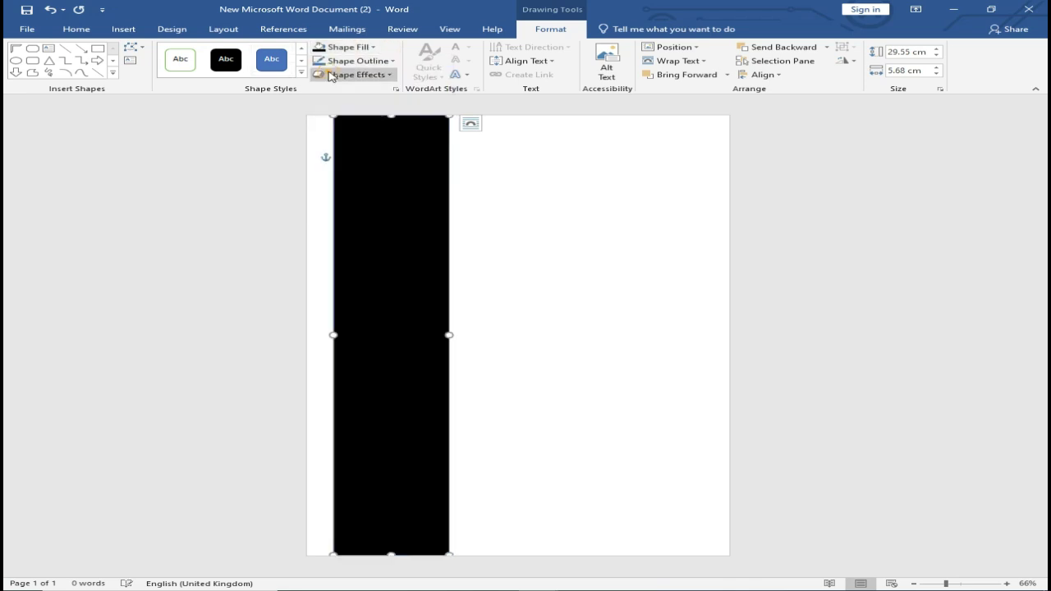
pyautogui.click(521, 300)
# Step: Draw a blue rectangle across the page top, widened to the left edge as a header band
pyautogui.click(124, 28)
pyautogui.click(164, 75)
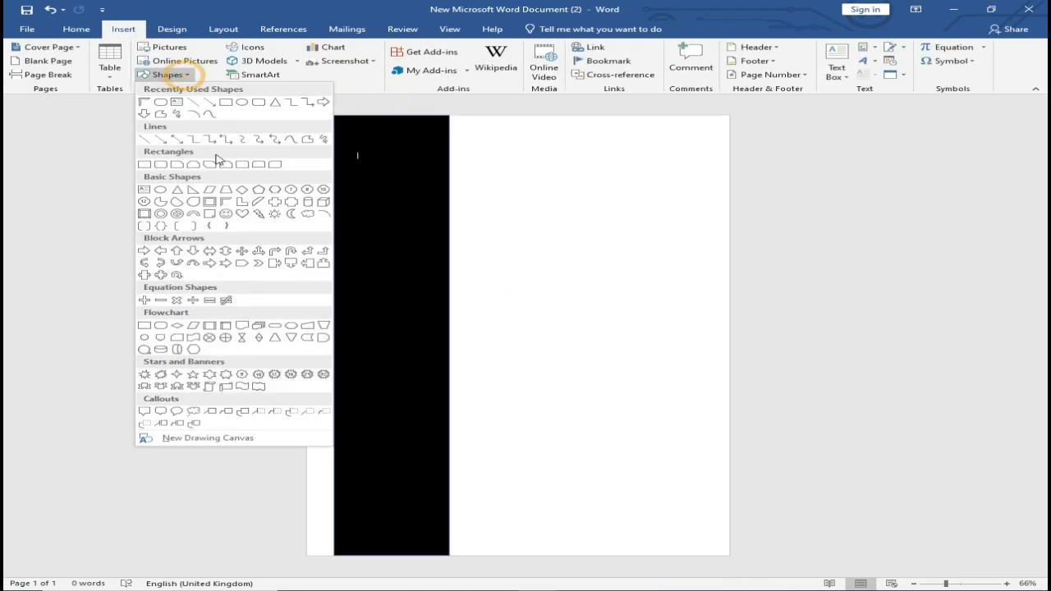
pyautogui.click(223, 103)
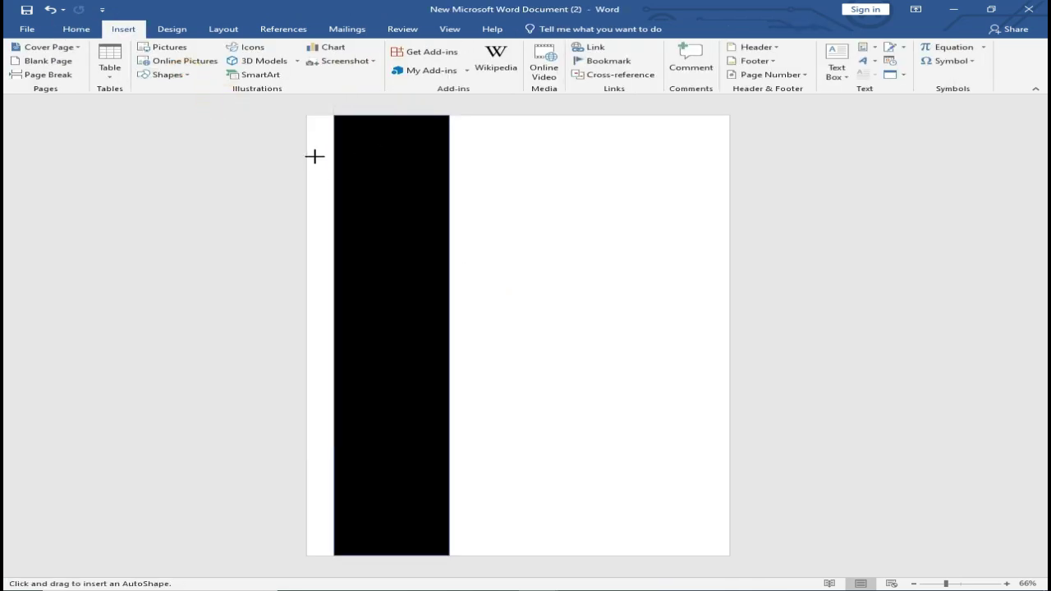
pyautogui.moveTo(315, 157)
pyautogui.mouseDown()
pyautogui.moveTo(523, 211)
pyautogui.moveTo(729, 216)
pyautogui.mouseUp()
pyautogui.moveTo(313, 187); pyautogui.dragTo(301, 192)
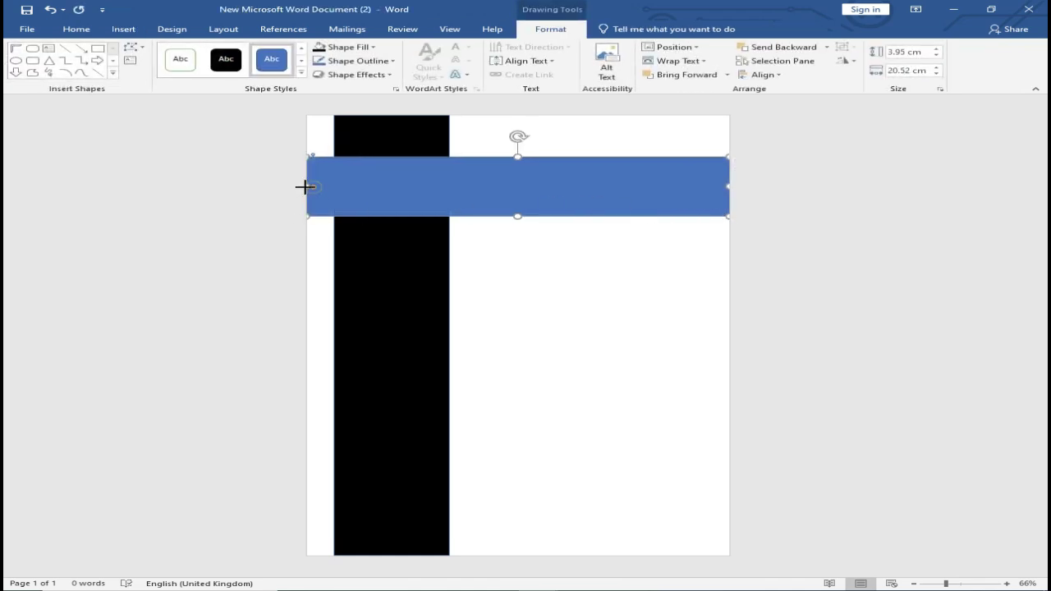
pyautogui.click(535, 184)
pyautogui.click(649, 254)
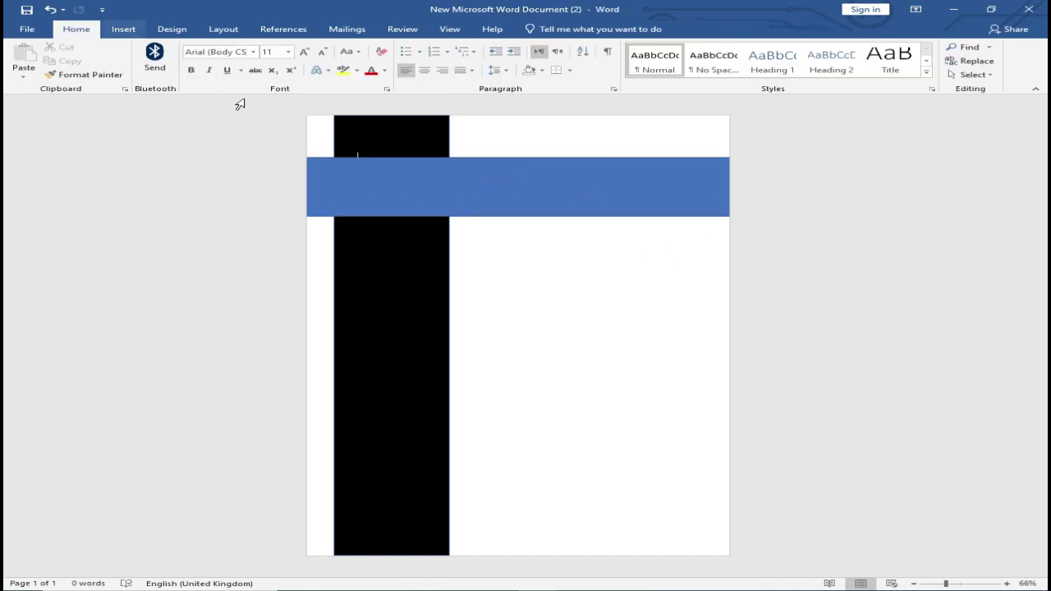
# Step: Insert the anime illustration image file into the document
pyautogui.click(123, 29)
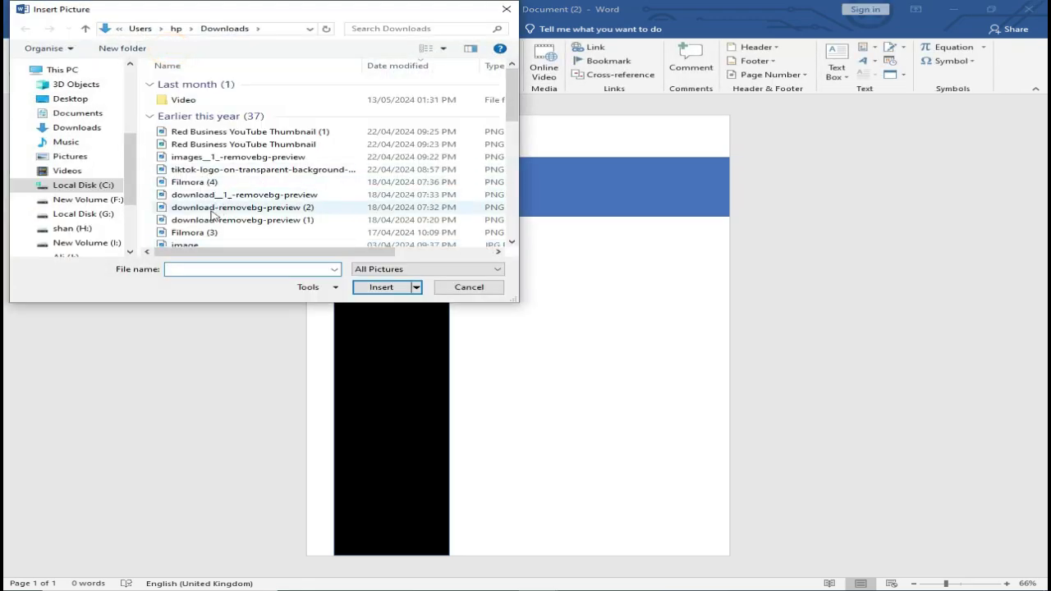
pyautogui.click(185, 244)
pyautogui.click(380, 289)
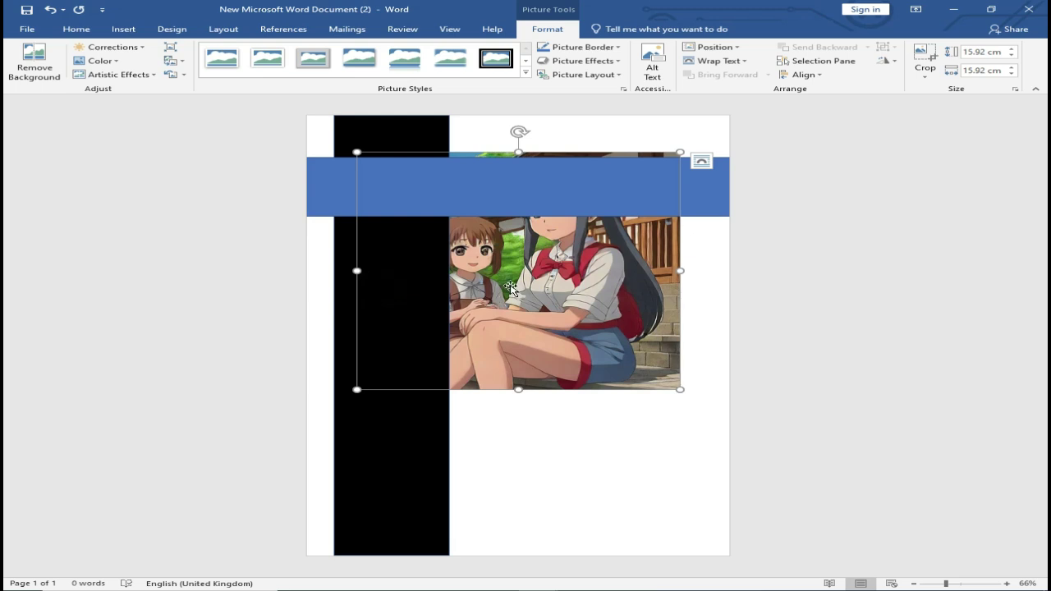
pyautogui.click(509, 288)
# Step: Set the picture's text wrapping to In Front of Text
pyautogui.click(736, 51)
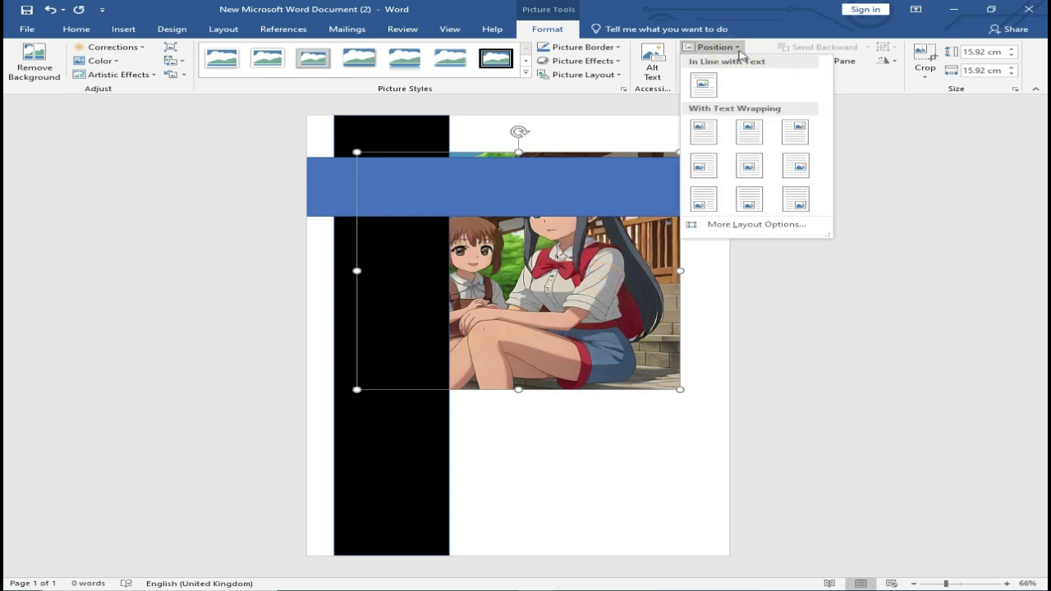
pyautogui.click(736, 49)
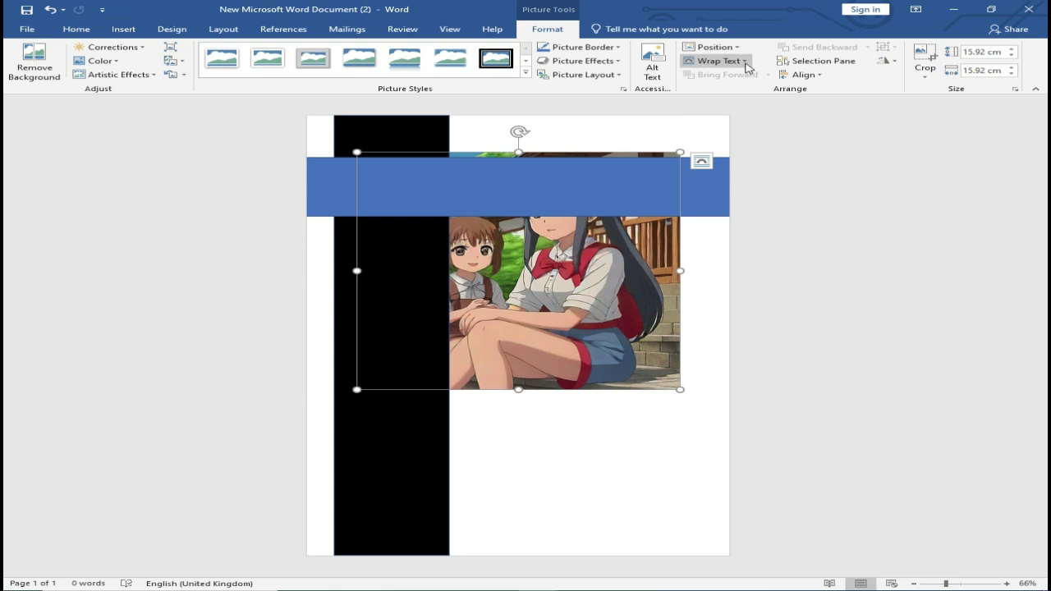
pyautogui.click(744, 62)
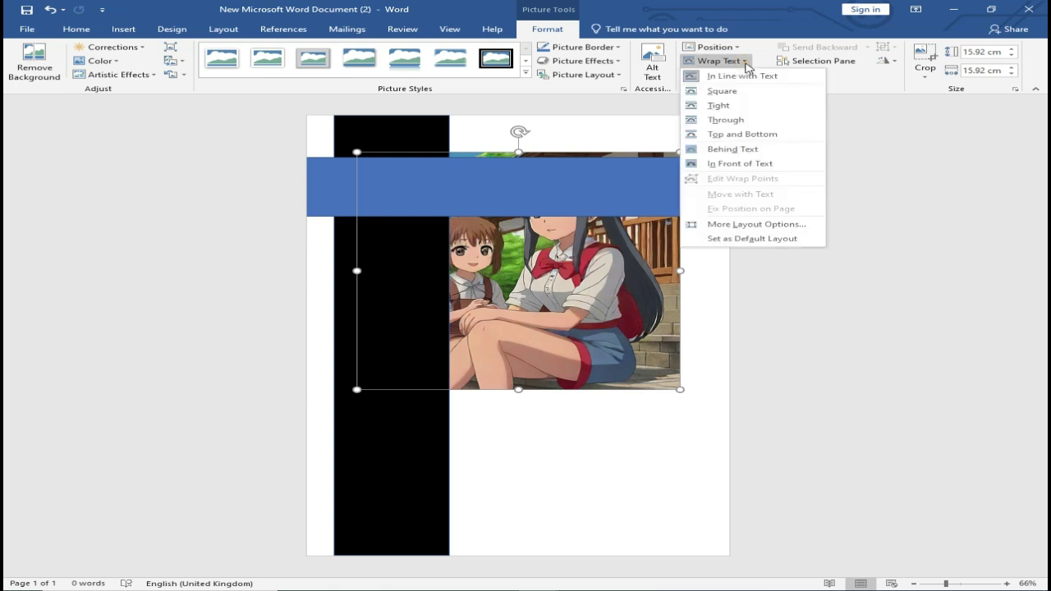
pyautogui.click(748, 163)
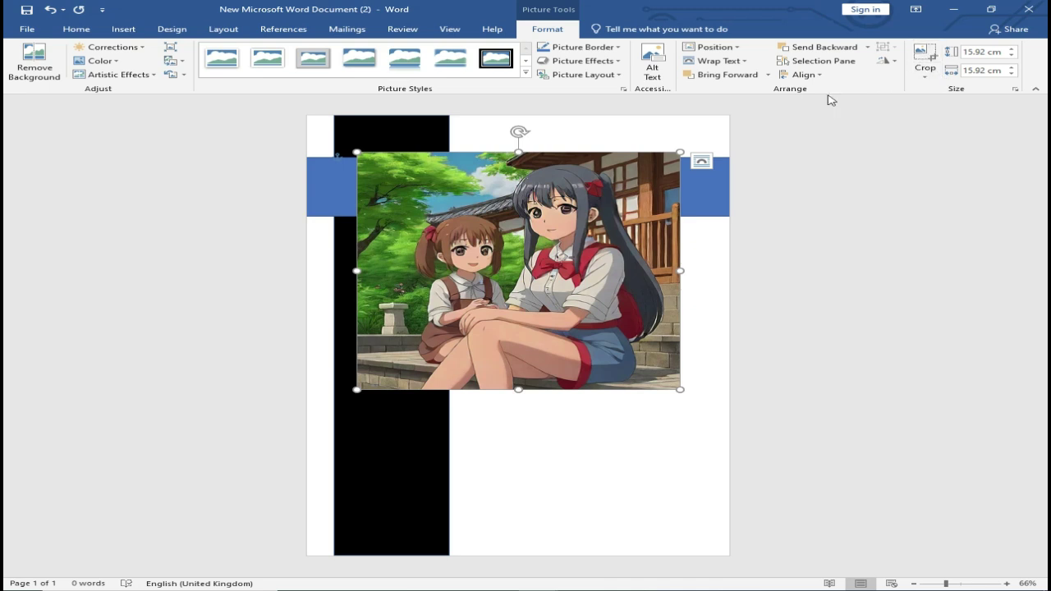
# Step: Crop the photo to an oval, shrink it to 6.17 cm, and move it to the sidebar's top
pyautogui.click(923, 76)
pyautogui.moveTo(966, 104)
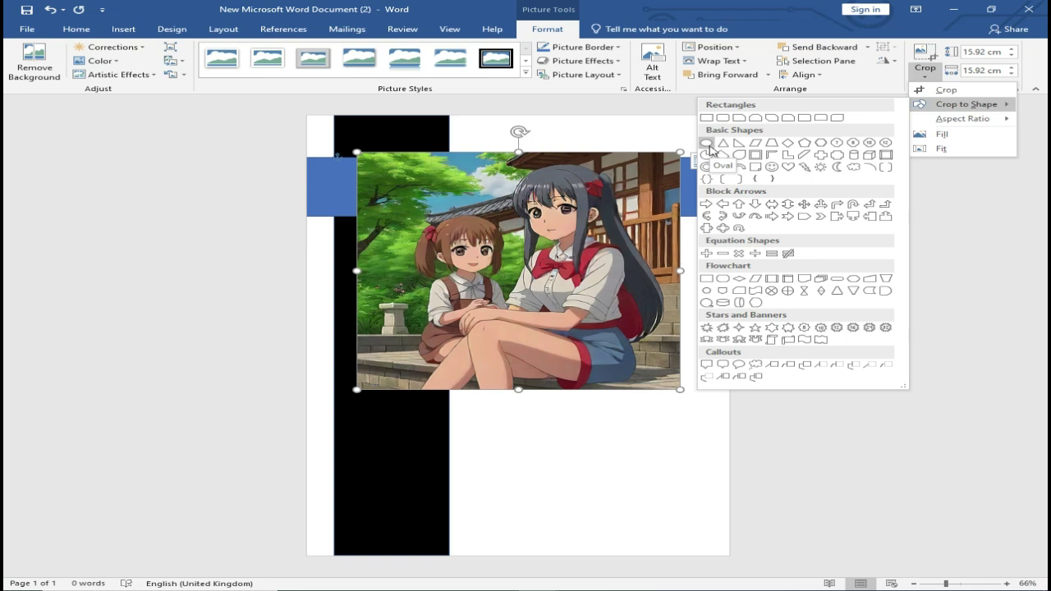
pyautogui.click(708, 146)
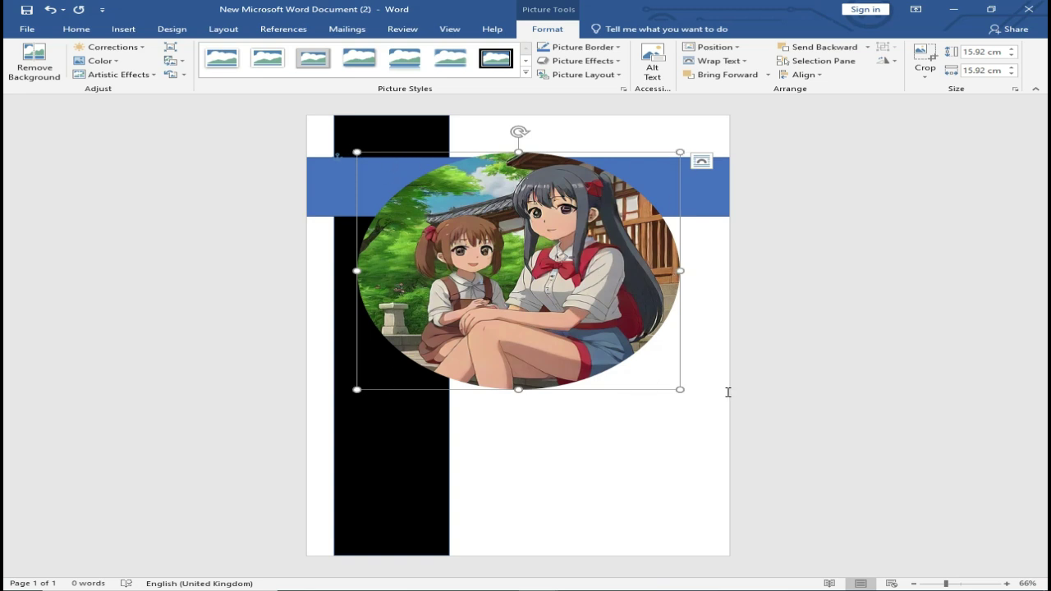
pyautogui.moveTo(679, 390); pyautogui.dragTo(480, 250)
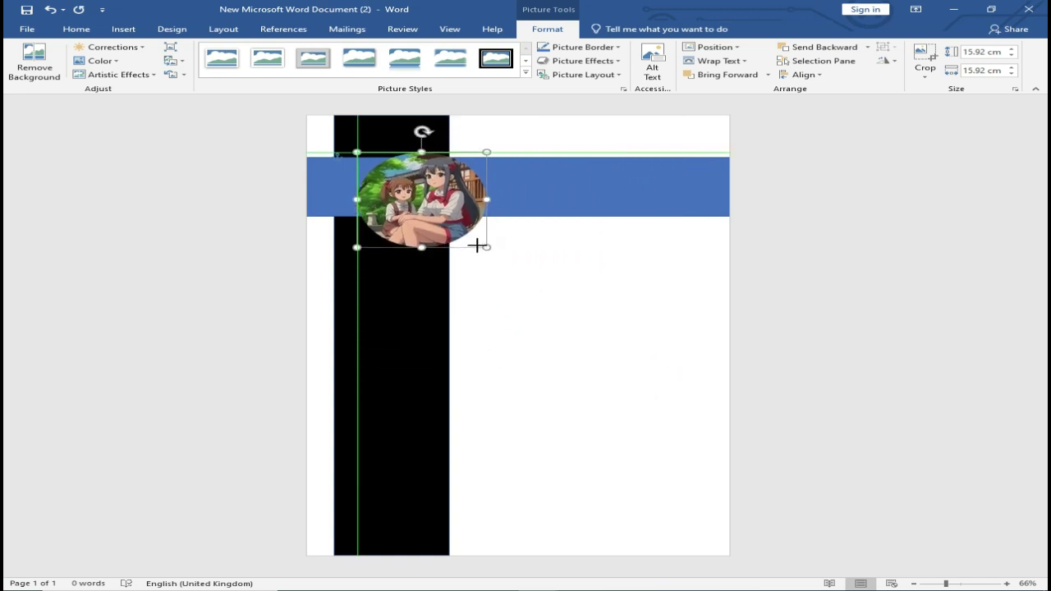
pyautogui.moveTo(480, 250); pyautogui.dragTo(407, 207)
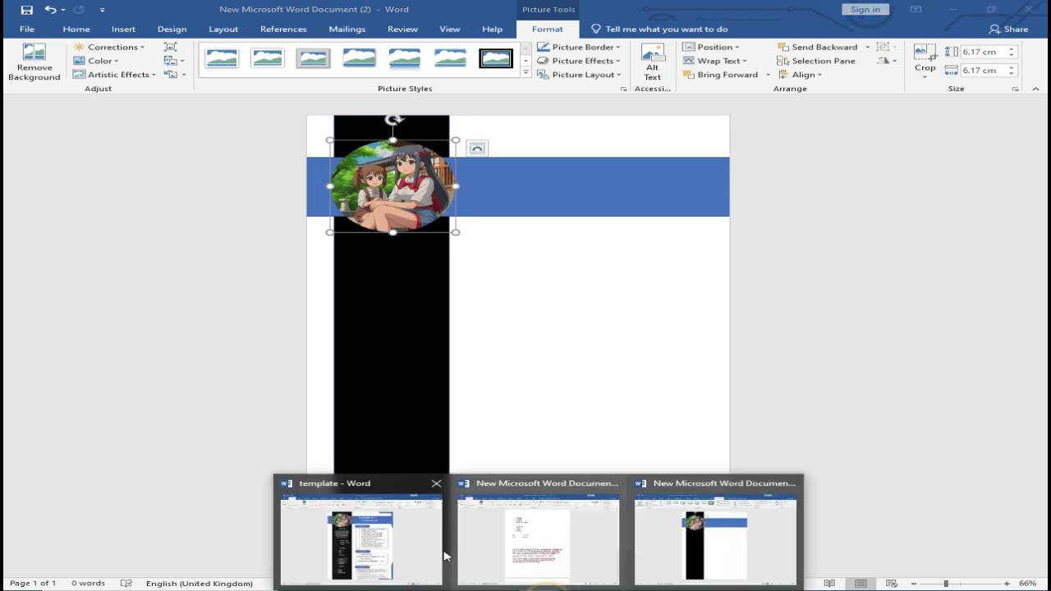
# Step: Check the template, then give the round photo a thin dark grey picture border
pyautogui.click(436, 552)
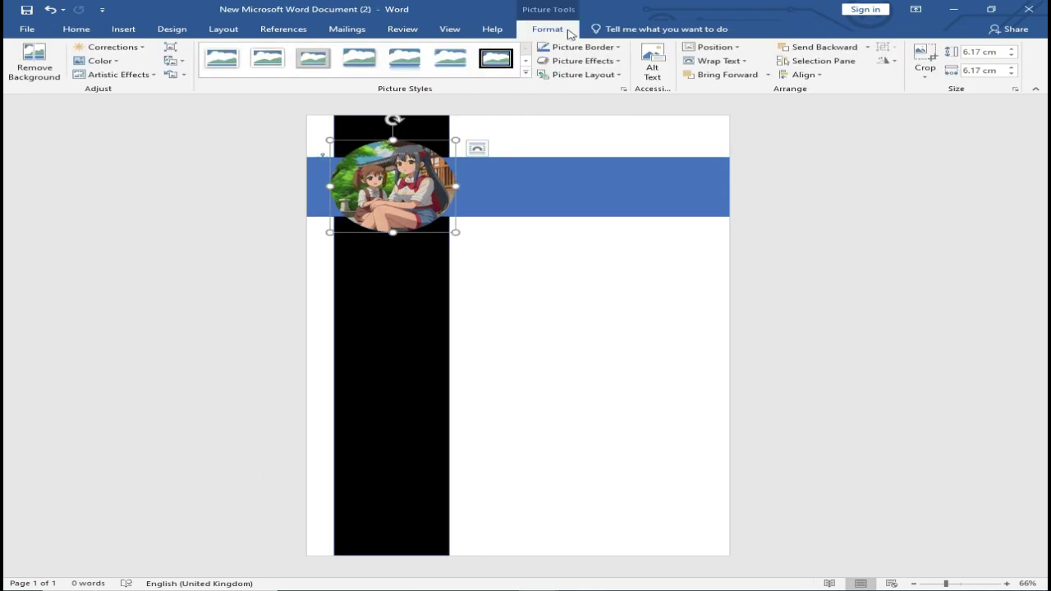
pyautogui.click(617, 47)
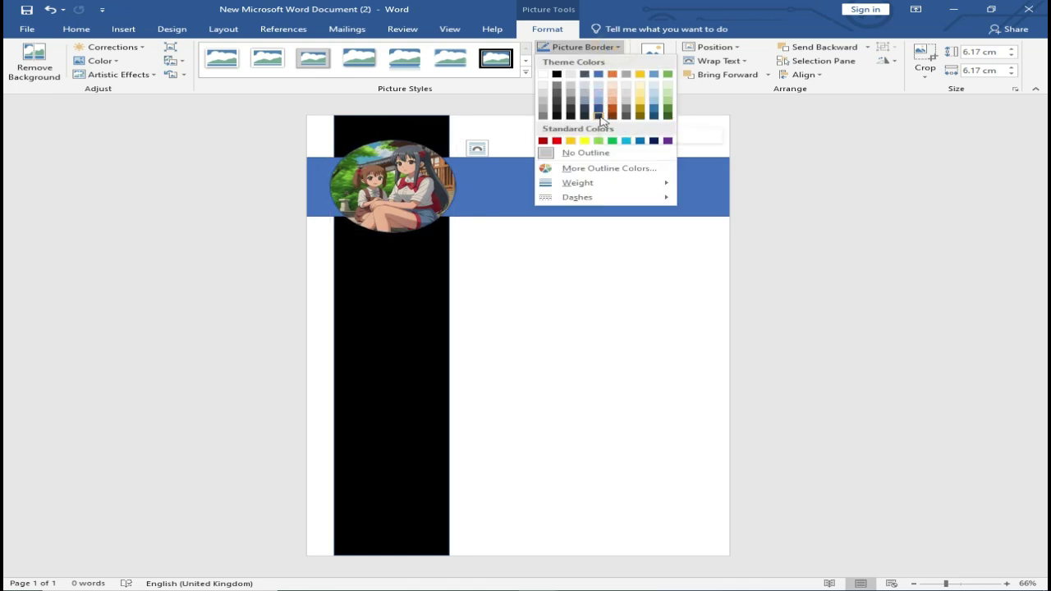
pyautogui.click(601, 116)
pyautogui.click(563, 273)
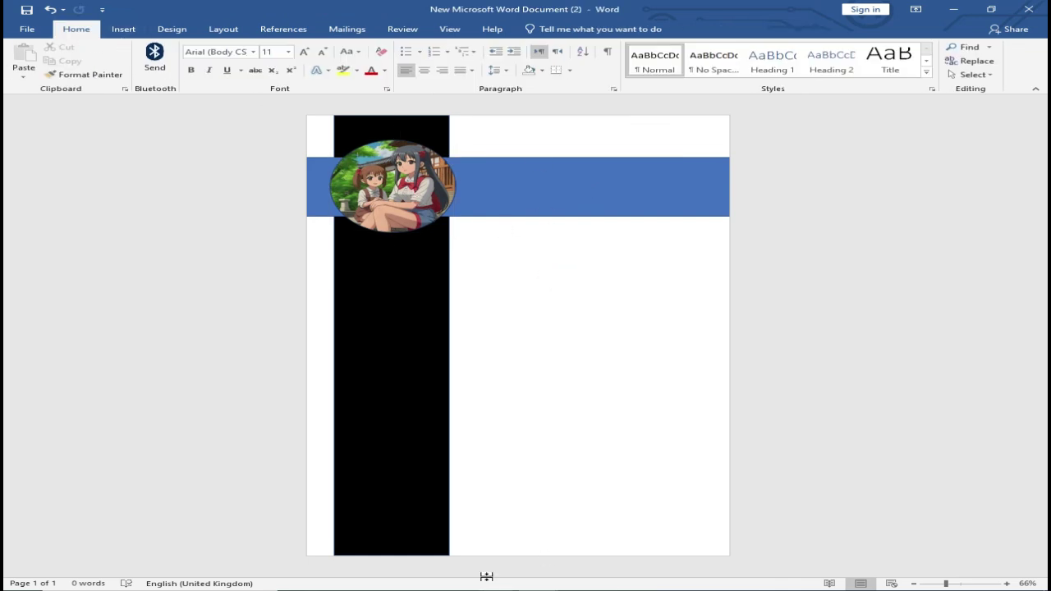
# Step: Draw a Half Frame shape in the right column below the header
pyautogui.click(123, 29)
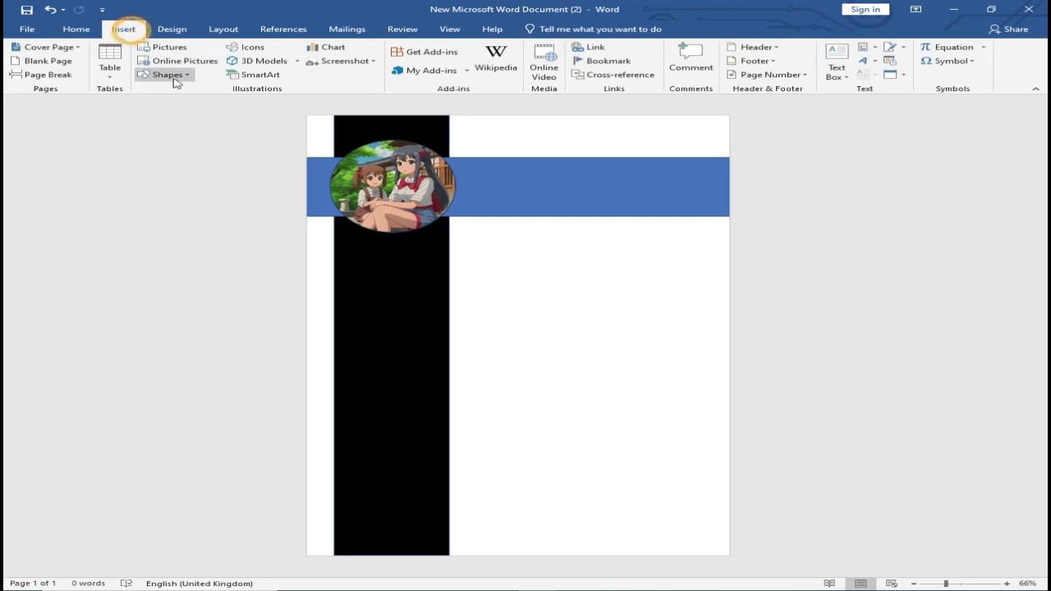
pyautogui.click(168, 75)
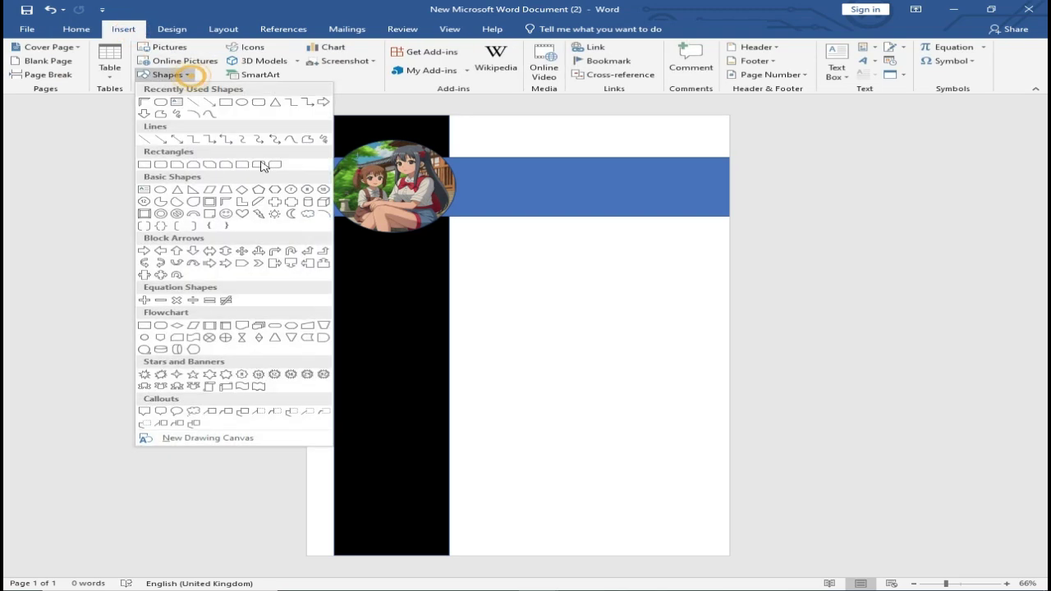
pyautogui.click(222, 205)
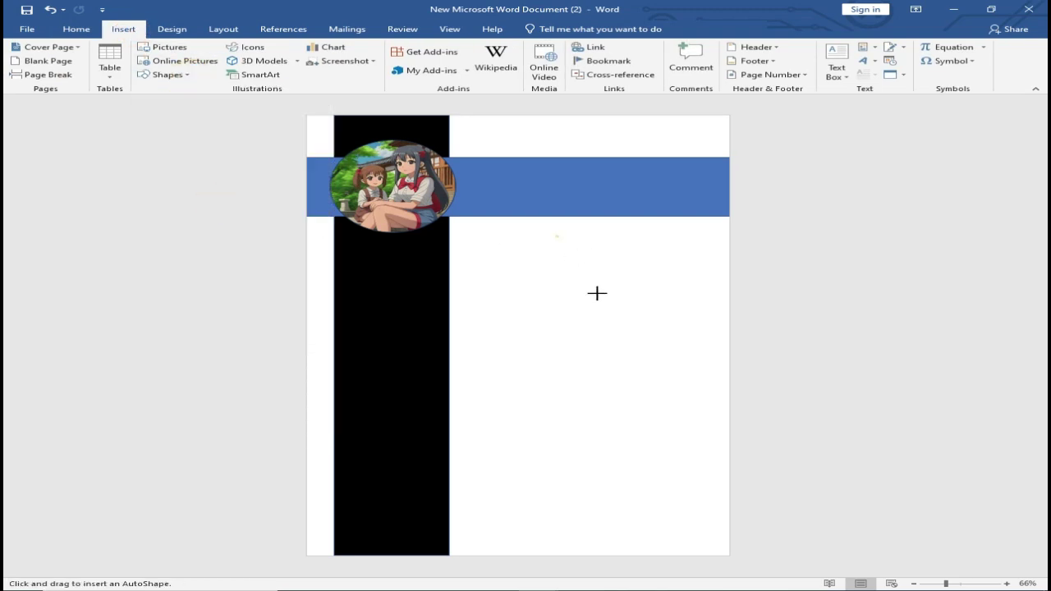
pyautogui.moveTo(557, 236); pyautogui.dragTo(689, 465)
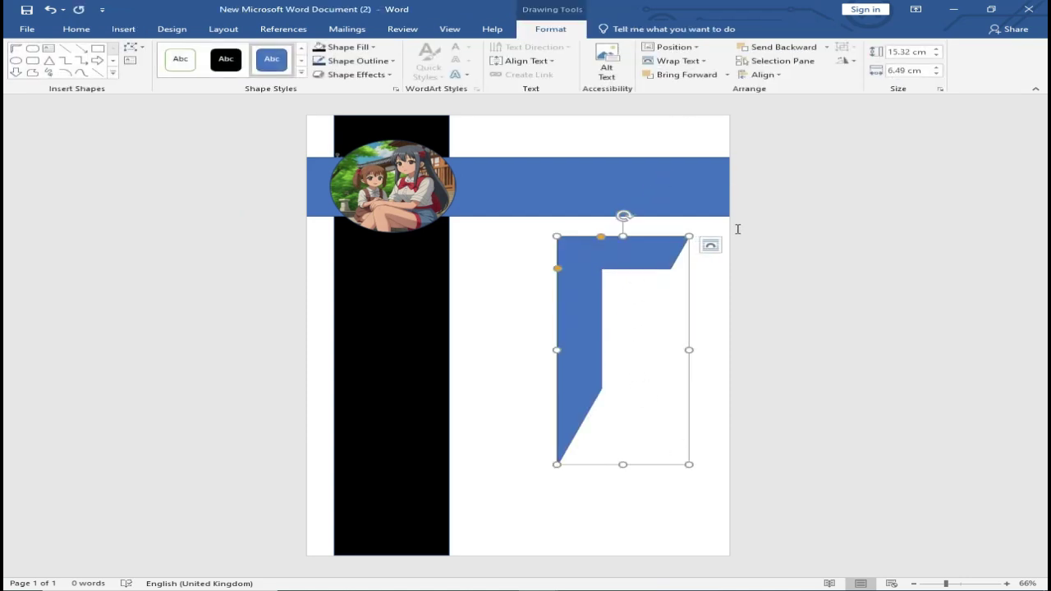
# Step: Use Edit Points to drag the inner vertices and thin both arms of the half frame
pyautogui.rightClick(594, 358)
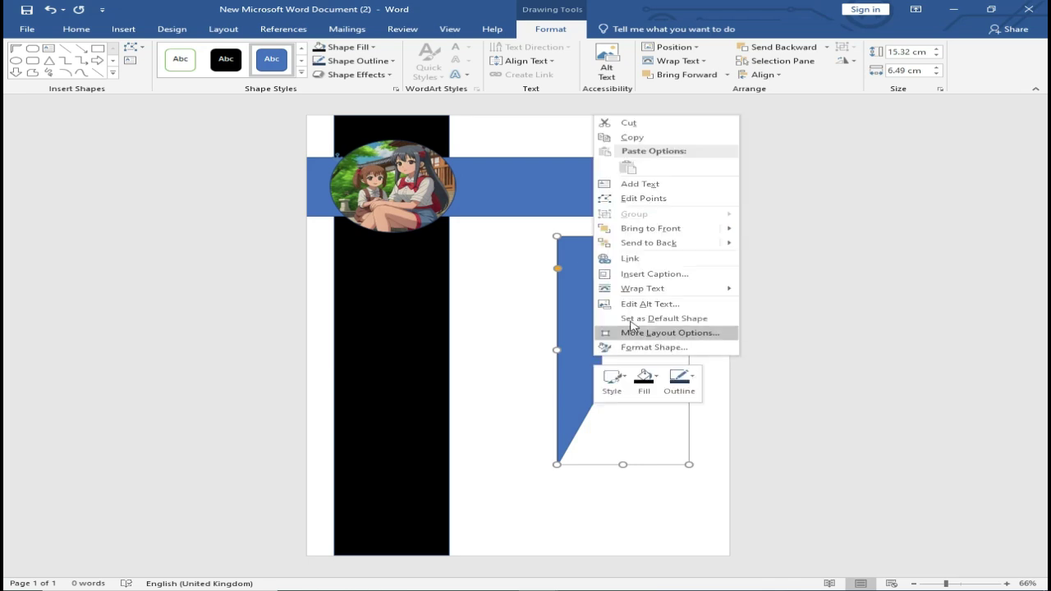
pyautogui.click(643, 199)
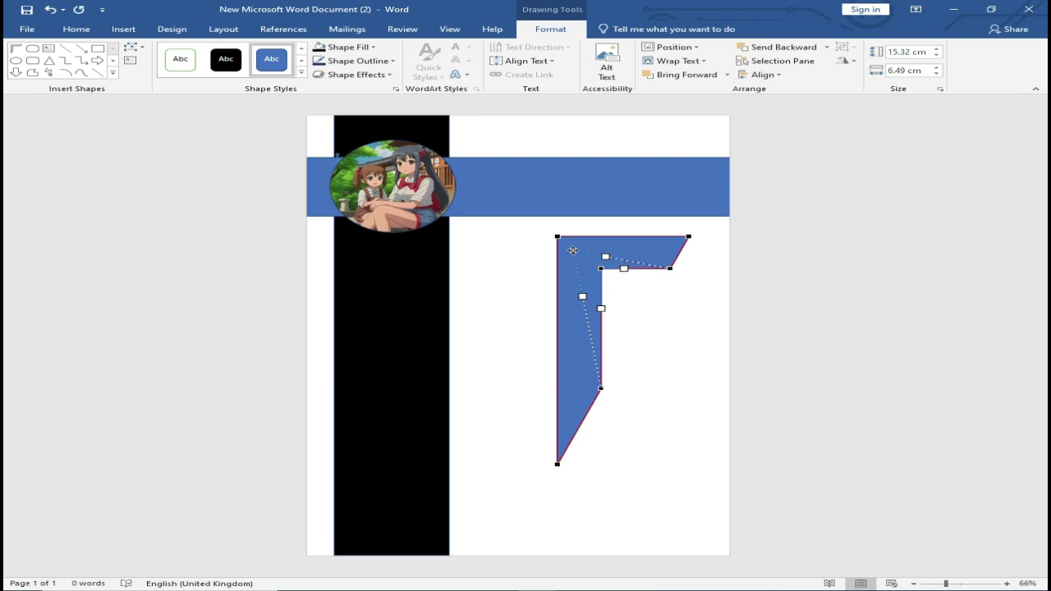
pyautogui.moveTo(601, 268); pyautogui.dragTo(572, 249)
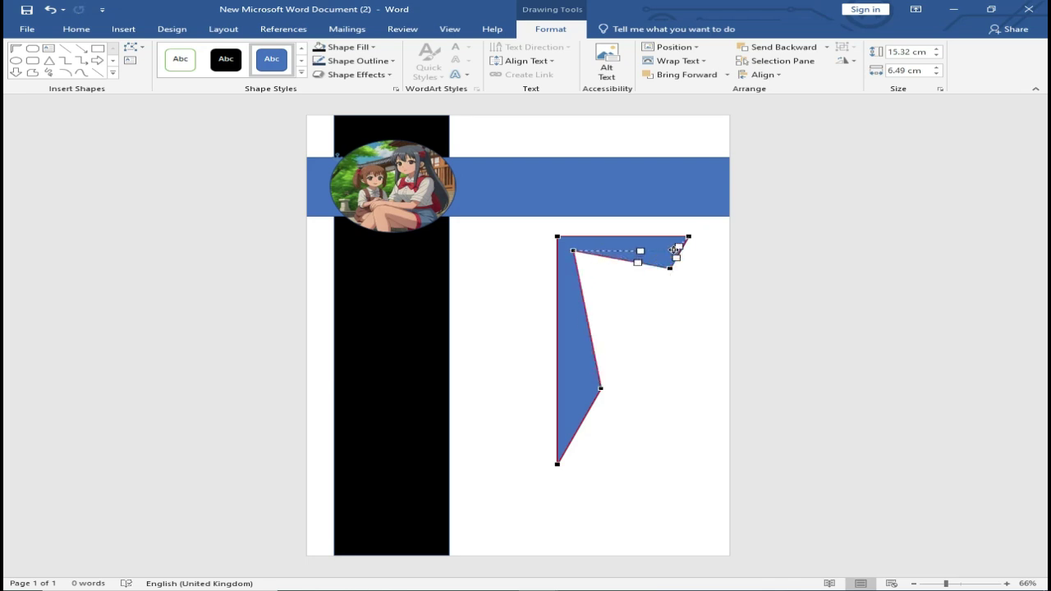
pyautogui.moveTo(672, 269); pyautogui.dragTo(675, 250)
pyautogui.moveTo(574, 250); pyautogui.dragTo(569, 245)
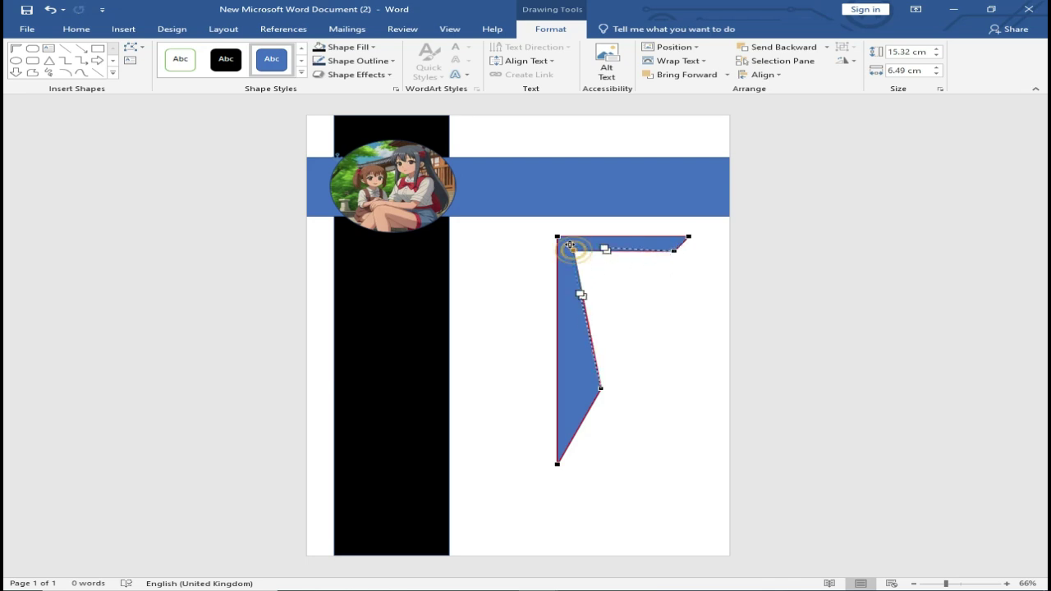
pyautogui.click(675, 250)
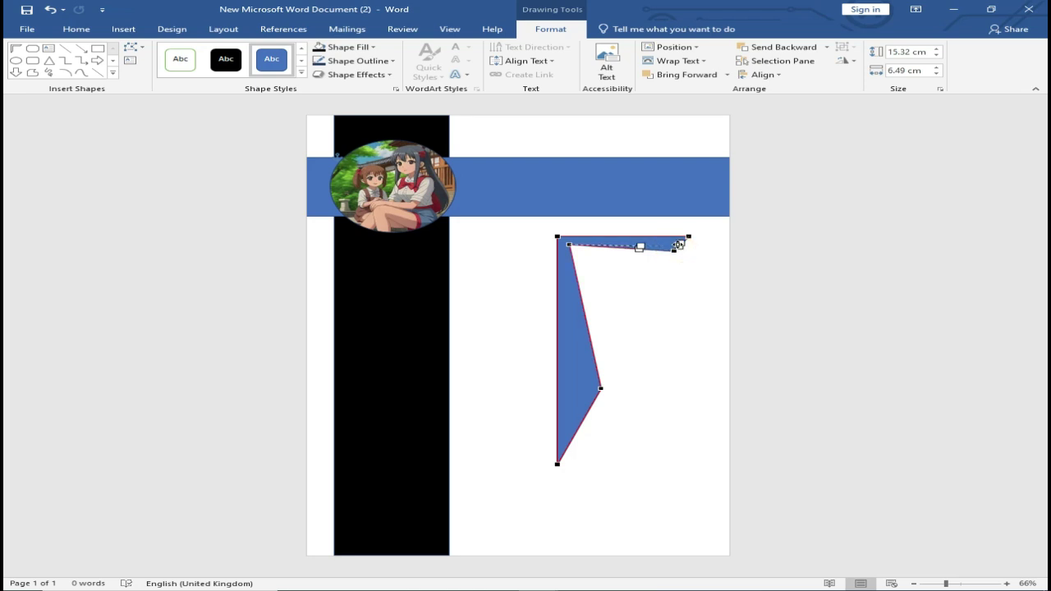
pyautogui.moveTo(677, 244); pyautogui.dragTo(680, 240)
pyautogui.moveTo(600, 388); pyautogui.dragTo(570, 386)
pyautogui.click(573, 358)
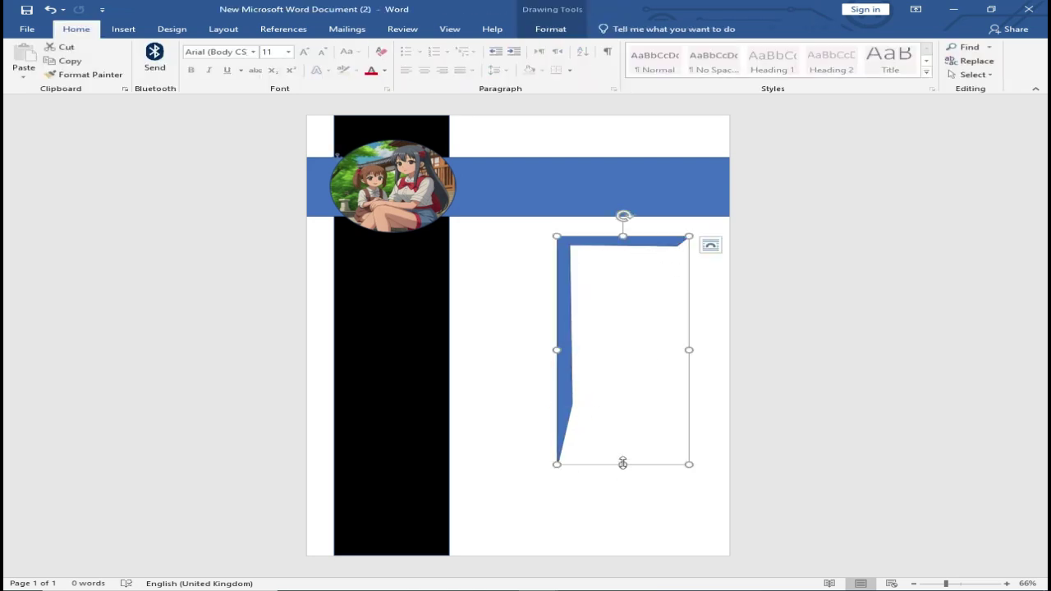
# Step: Flip and narrow the half frame, shorten it, and move it to the page's top-right corner
pyautogui.click(567, 329)
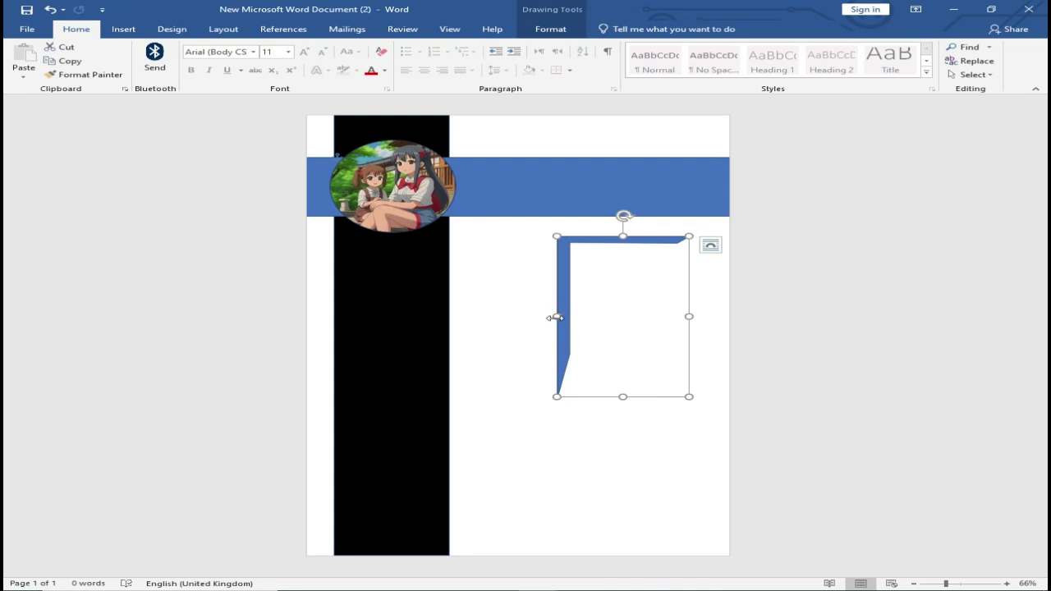
pyautogui.moveTo(692, 316)
pyautogui.mouseDown()
pyautogui.moveTo(431, 316)
pyautogui.moveTo(447, 312)
pyautogui.mouseUp()
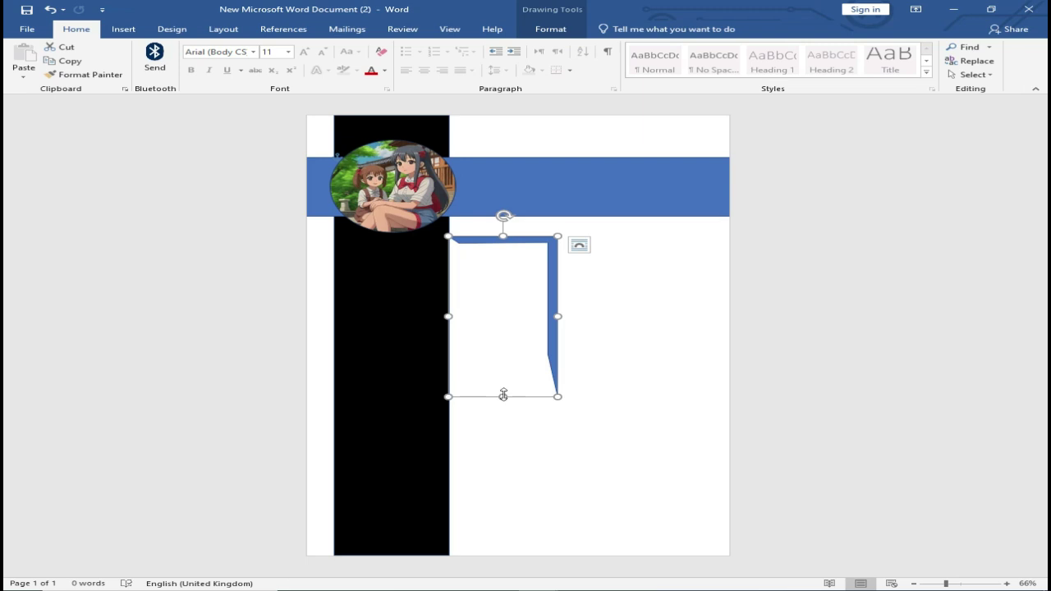
pyautogui.moveTo(504, 396); pyautogui.dragTo(505, 369)
pyautogui.click(510, 307)
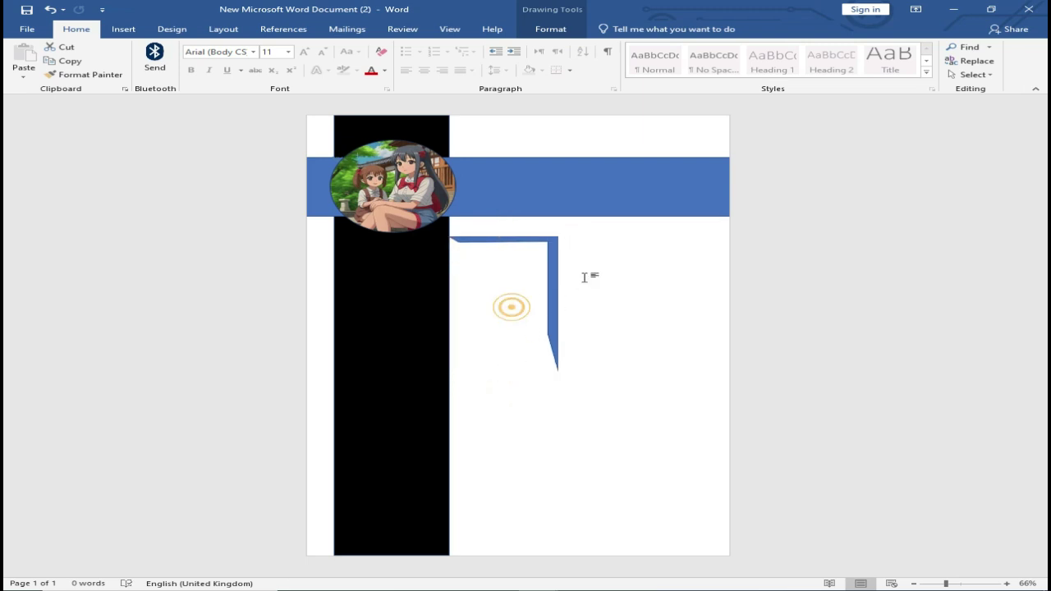
pyautogui.moveTo(553, 271); pyautogui.dragTo(725, 152)
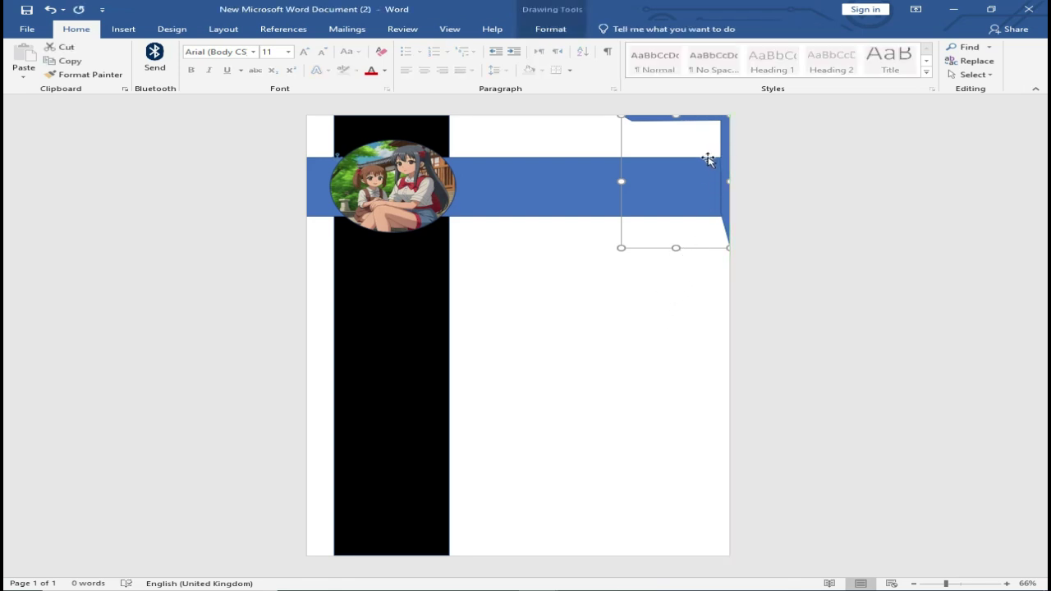
pyautogui.click(651, 296)
# Step: Place a corner bracket below the header and flip it down into the bottom-right corner
pyautogui.moveTo(690, 128); pyautogui.dragTo(625, 312)
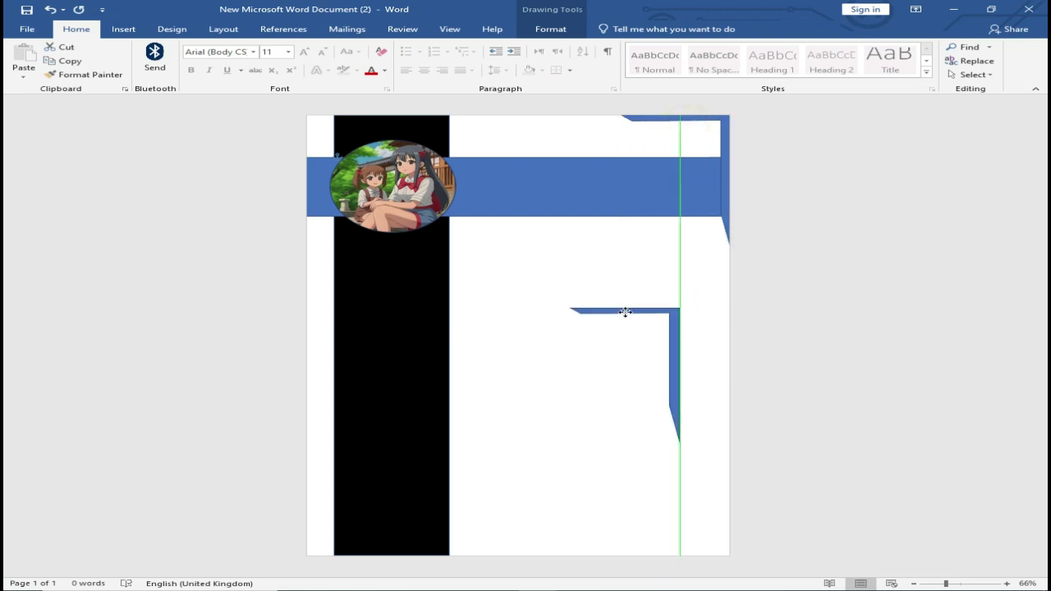
pyautogui.moveTo(625, 315); pyautogui.dragTo(625, 316)
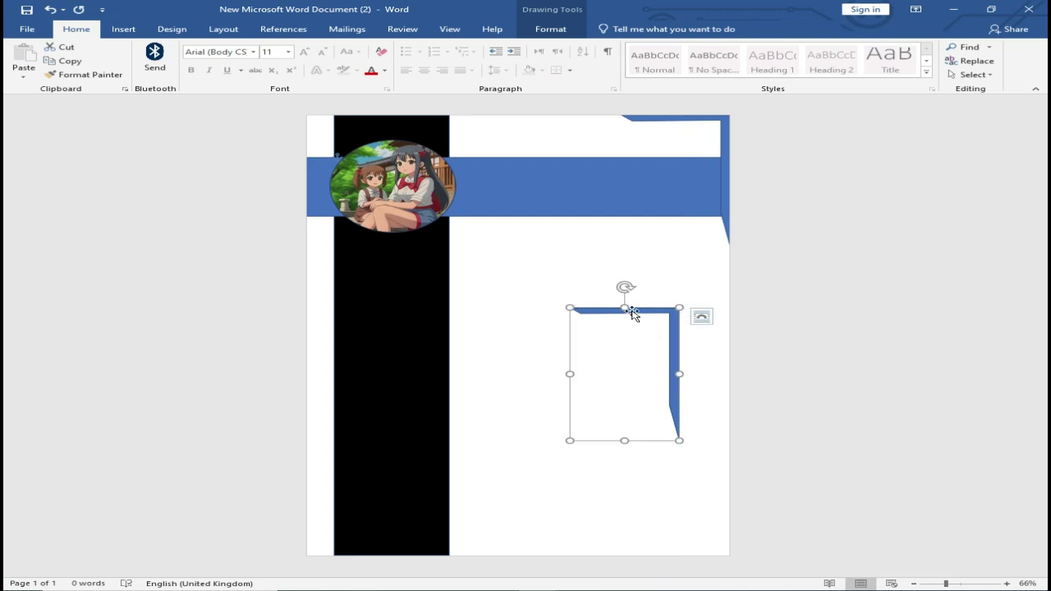
pyautogui.moveTo(626, 309)
pyautogui.mouseDown()
pyautogui.moveTo(645, 555)
pyautogui.moveTo(724, 533)
pyautogui.mouseUp()
pyautogui.click(840, 466)
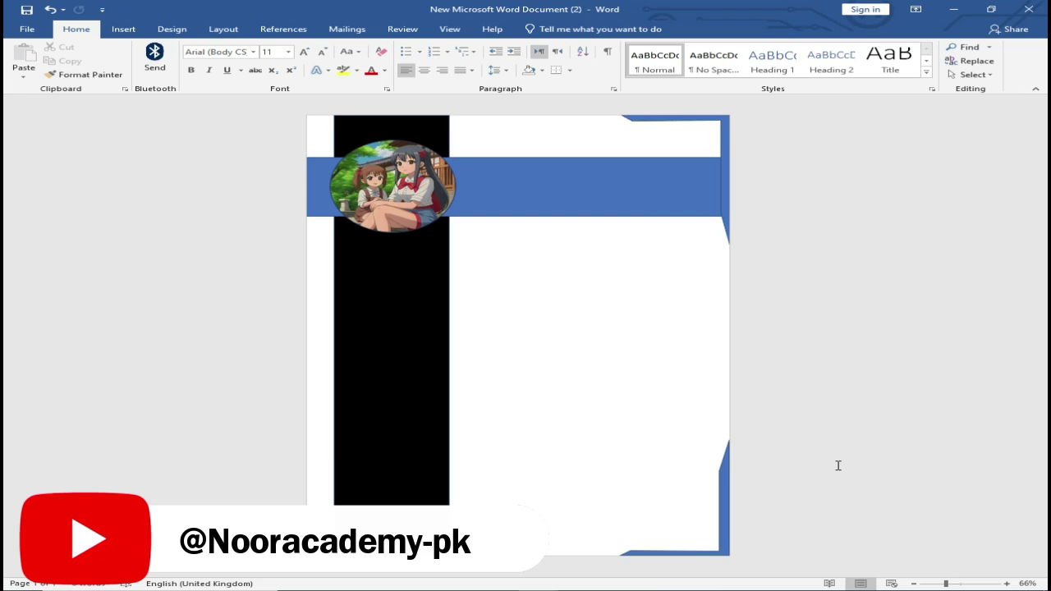
# Step: Draw a text box on the blue banner beside the photo
pyautogui.click(490, 186)
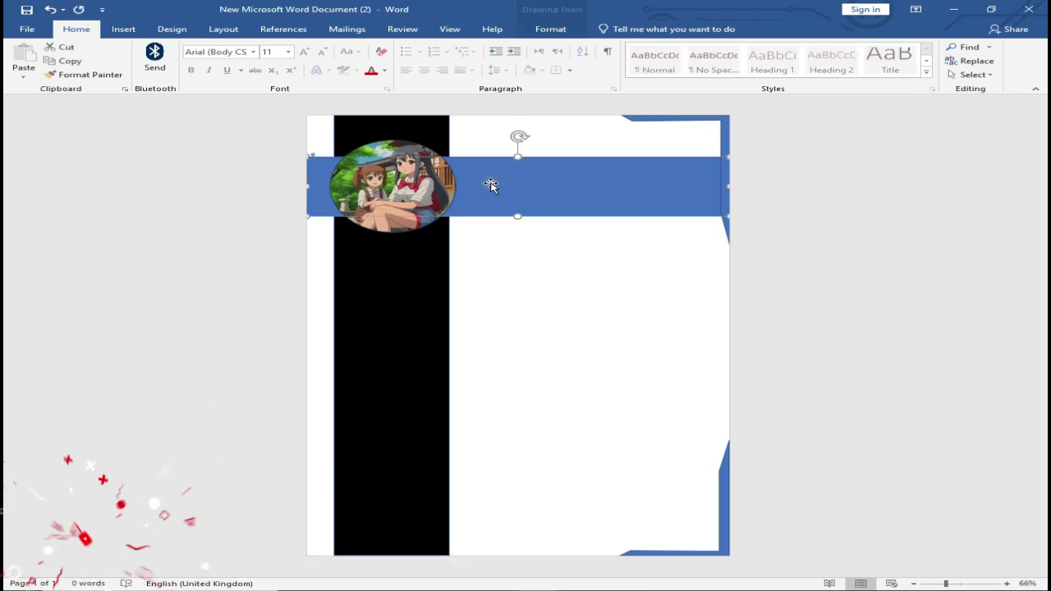
pyautogui.click(518, 245)
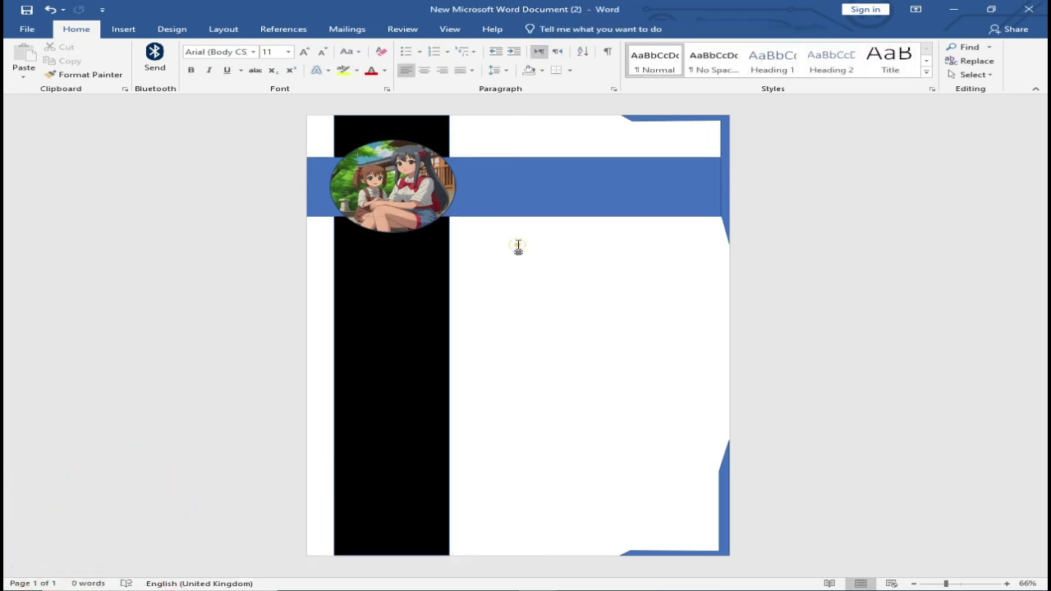
pyautogui.click(123, 31)
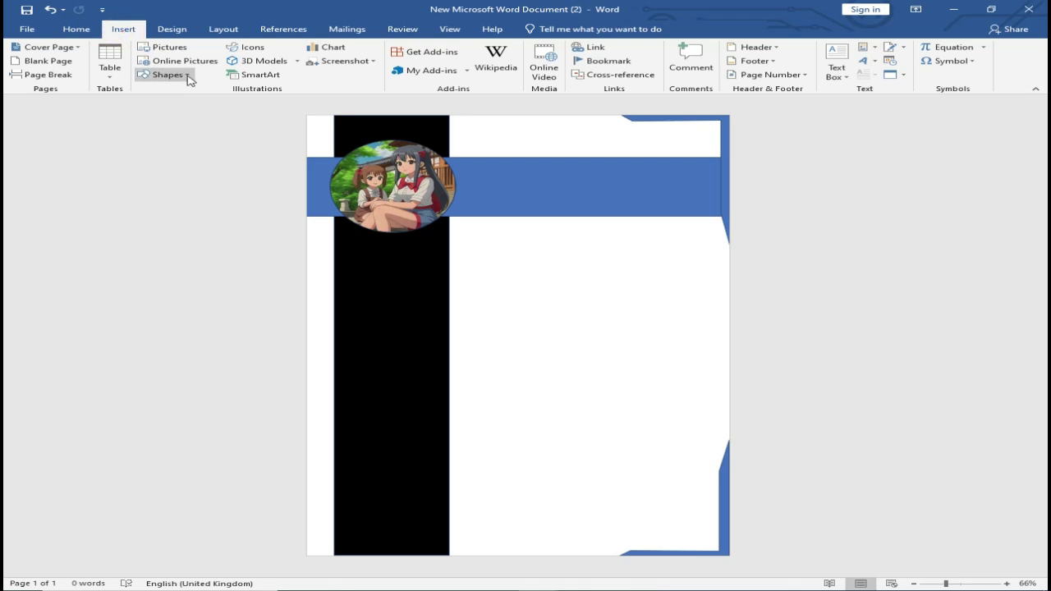
pyautogui.click(161, 74)
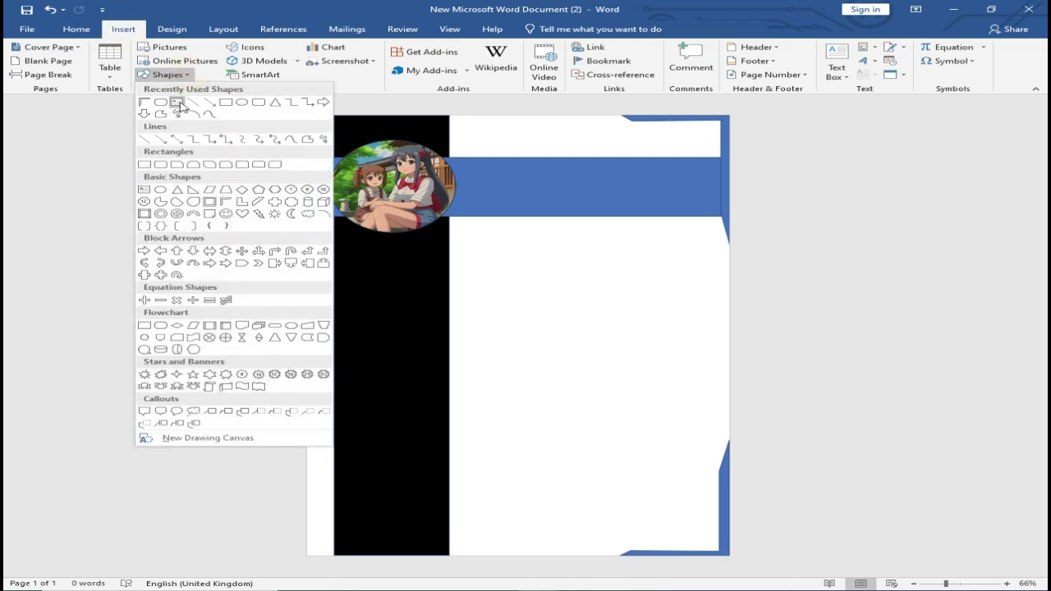
pyautogui.click(177, 105)
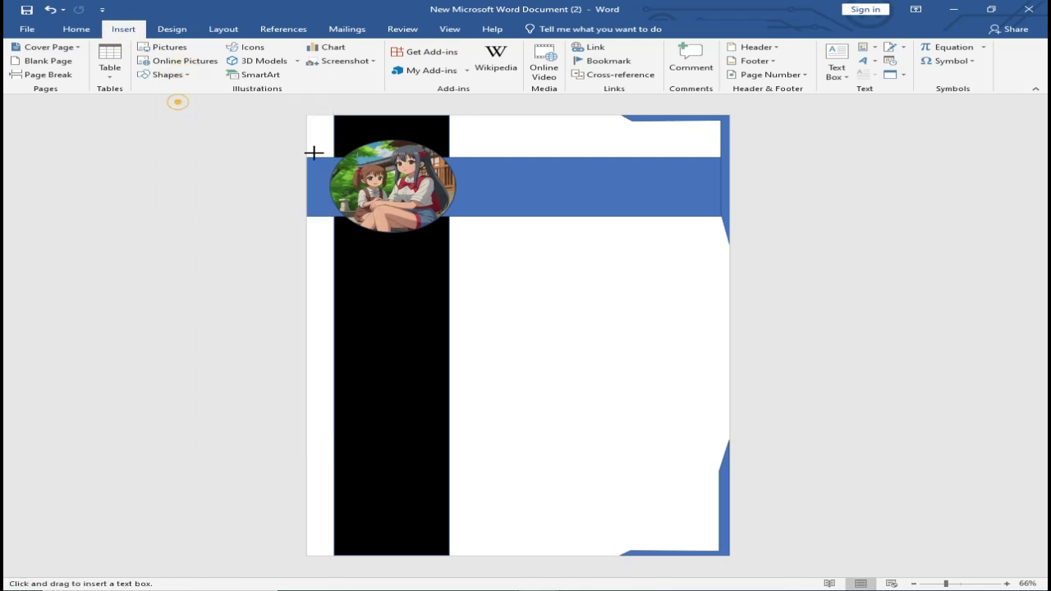
pyautogui.moveTo(465, 164)
pyautogui.mouseDown()
pyautogui.moveTo(501, 181)
pyautogui.moveTo(687, 181)
pyautogui.mouseUp()
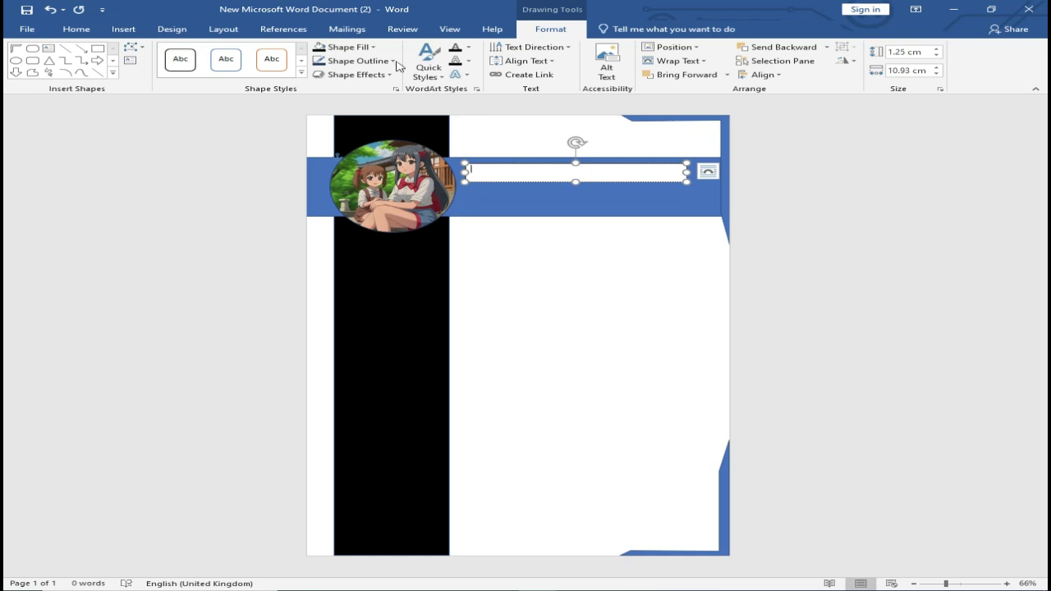
# Step: Fill the text box with Blue Accent 1 and give it No Outline
pyautogui.click(375, 49)
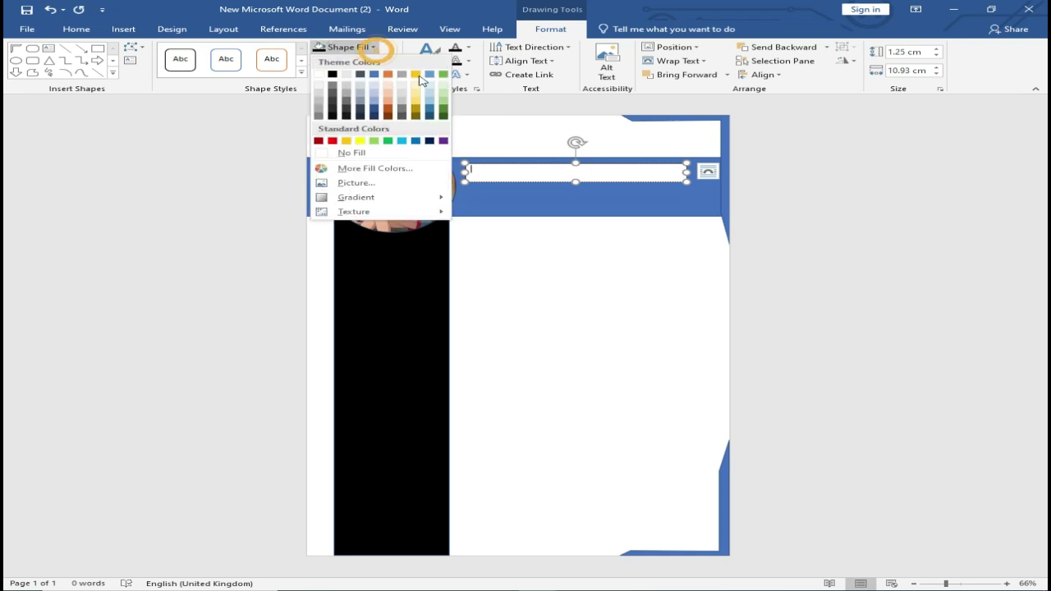
pyautogui.click(375, 74)
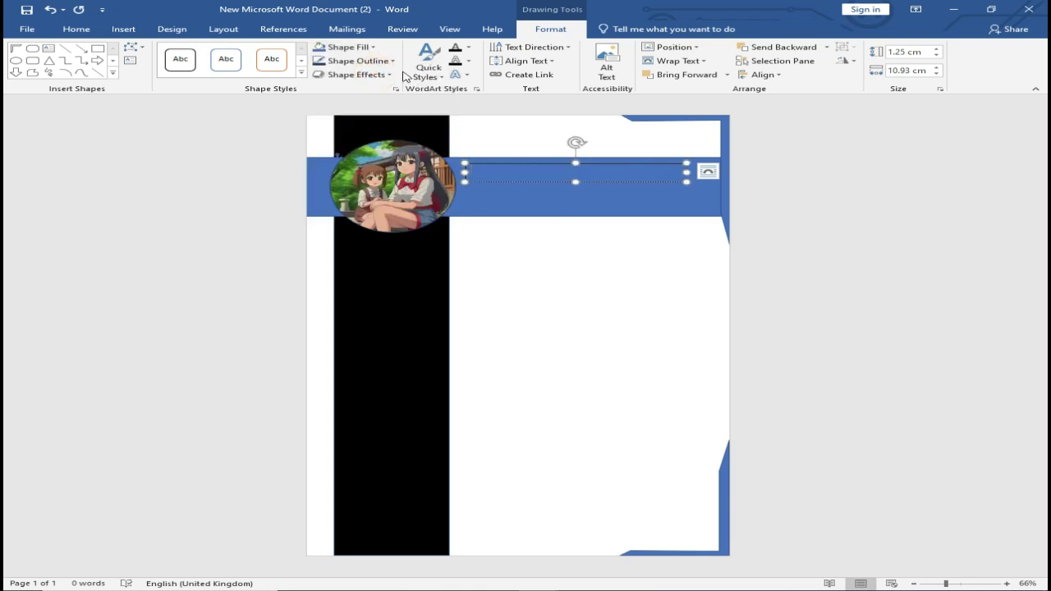
pyautogui.click(359, 61)
pyautogui.click(349, 167)
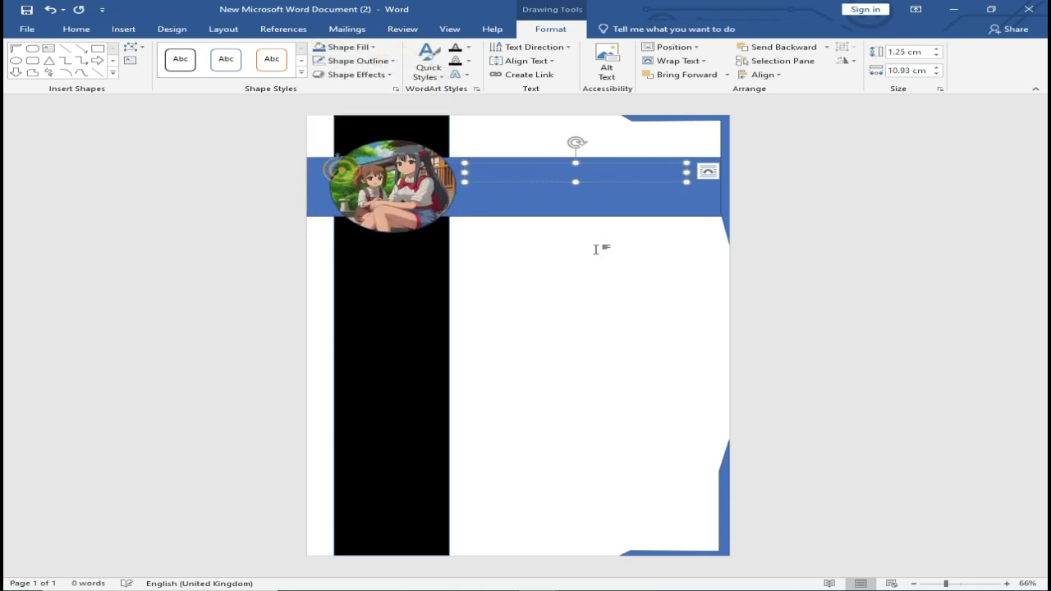
pyautogui.click(598, 249)
# Step: Set the text box's text fill colour and put the résumé owner's full name inside
pyautogui.click(560, 169)
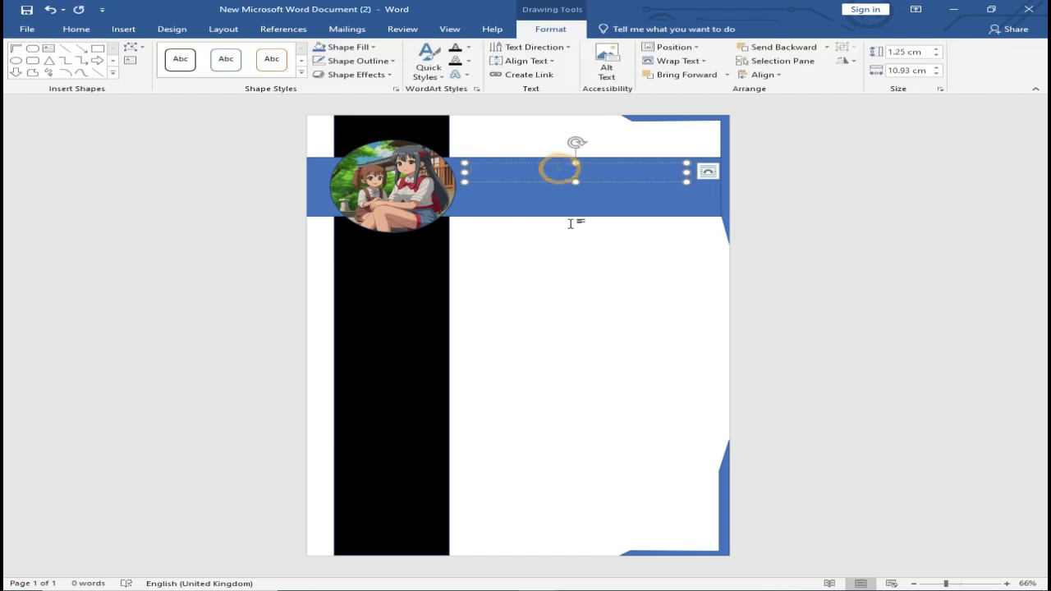
pyautogui.click(575, 232)
pyautogui.click(557, 173)
pyautogui.rightClick(535, 174)
pyautogui.click(534, 171)
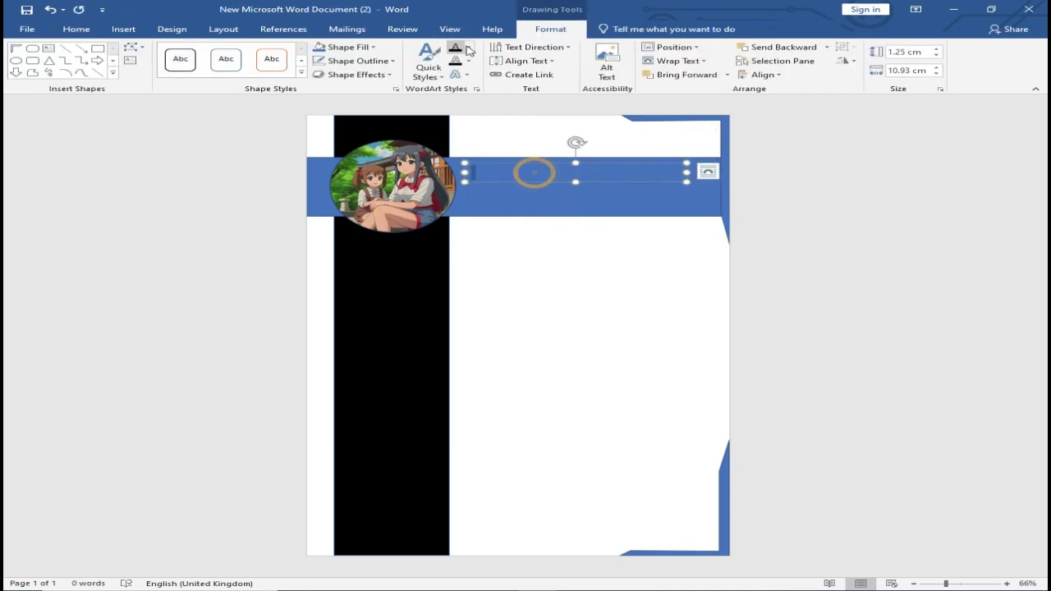
pyautogui.click(469, 47)
pyautogui.click(456, 88)
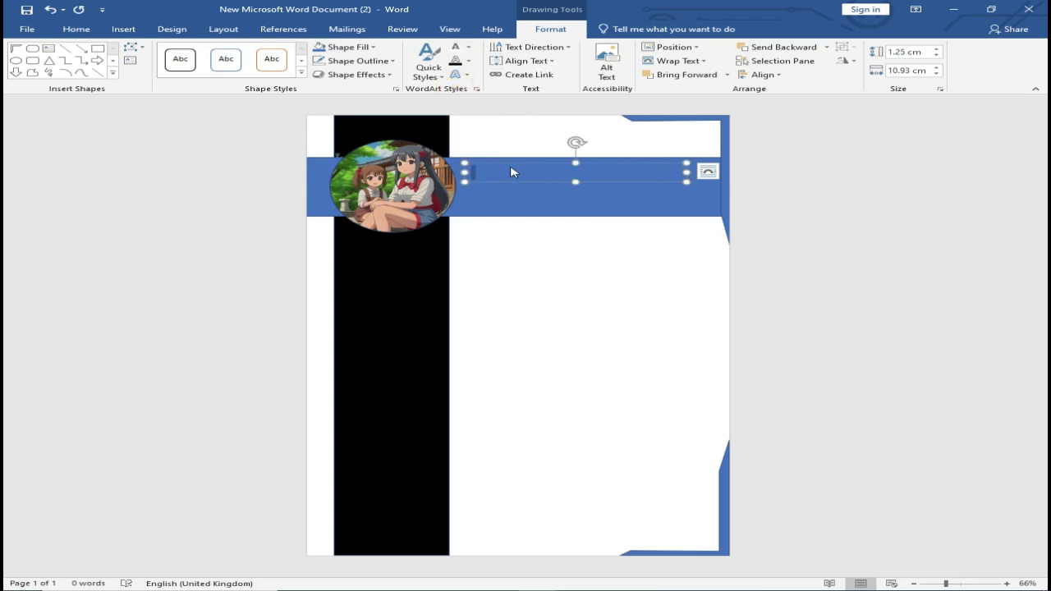
pyautogui.hotkey('ctrl', 'z')
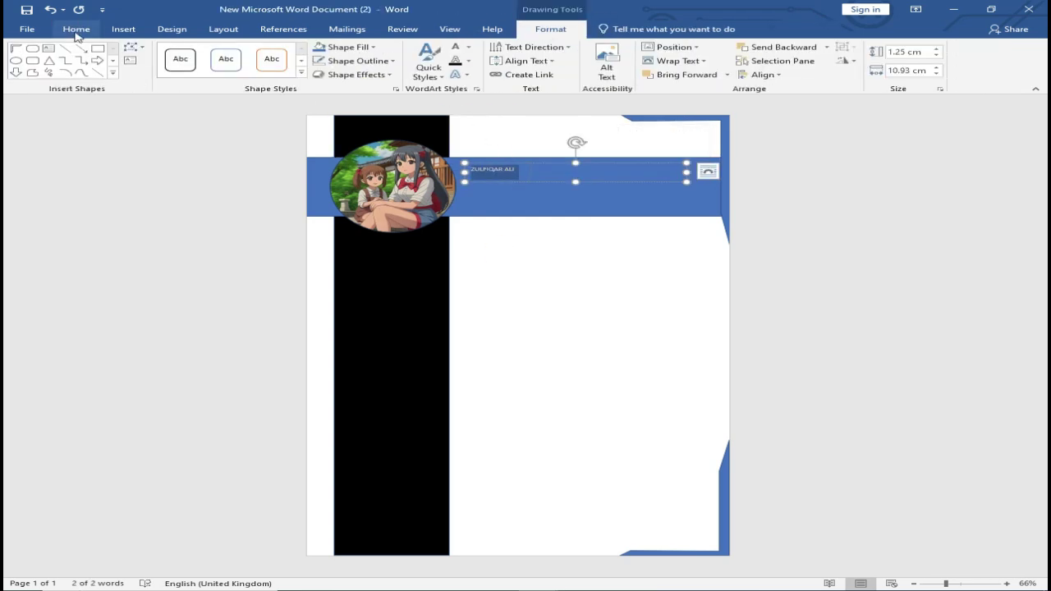
# Step: Enlarge the name in the banner text box to font size 28
pyautogui.click(77, 28)
pyautogui.click(288, 52)
pyautogui.click(268, 206)
pyautogui.click(605, 201)
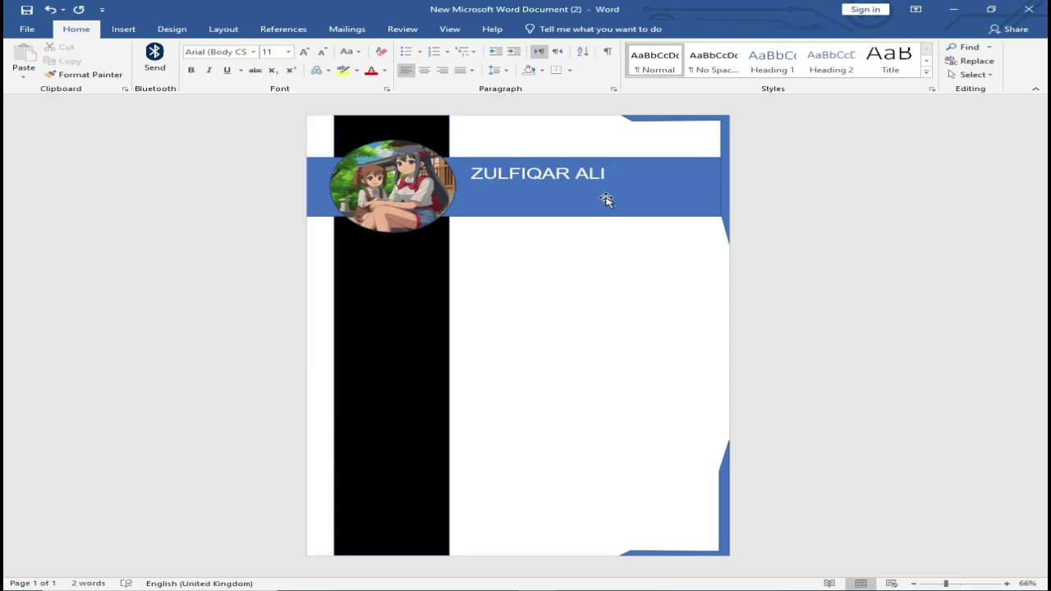
pyautogui.click(561, 178)
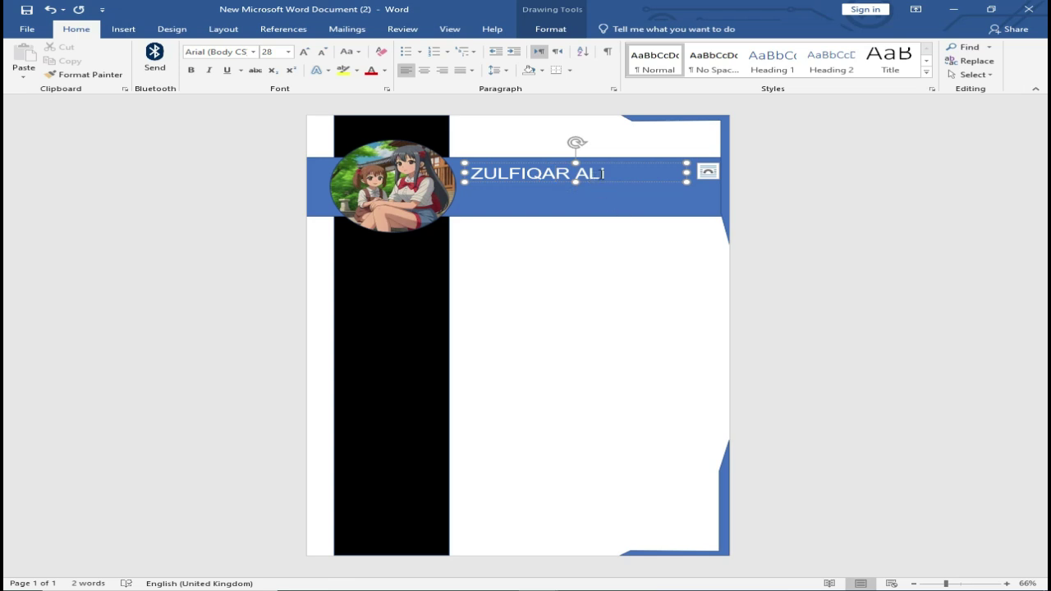
# Step: Duplicate the name box just below and replace its text with 'physics teach'
pyautogui.moveTo(614, 181); pyautogui.dragTo(618, 193)
pyautogui.tripleClick(620, 197)
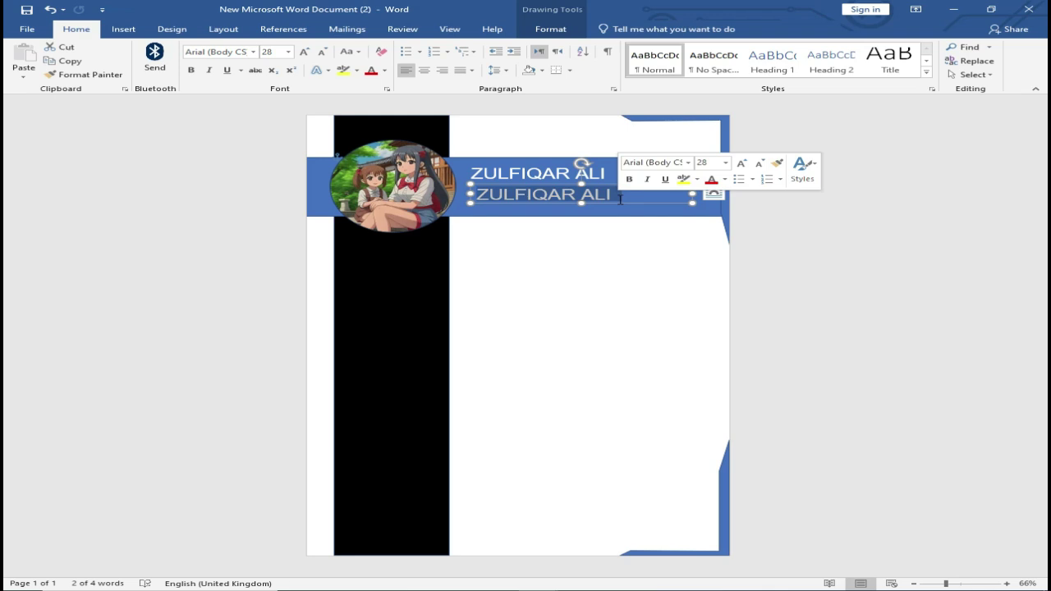
pyautogui.write('physics teach')
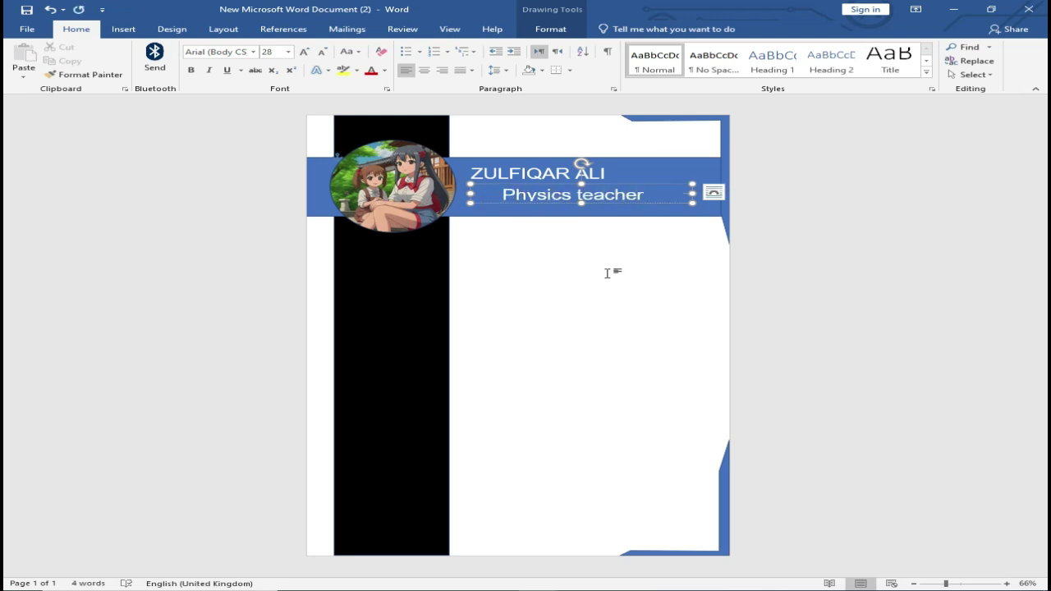
pyautogui.click(608, 273)
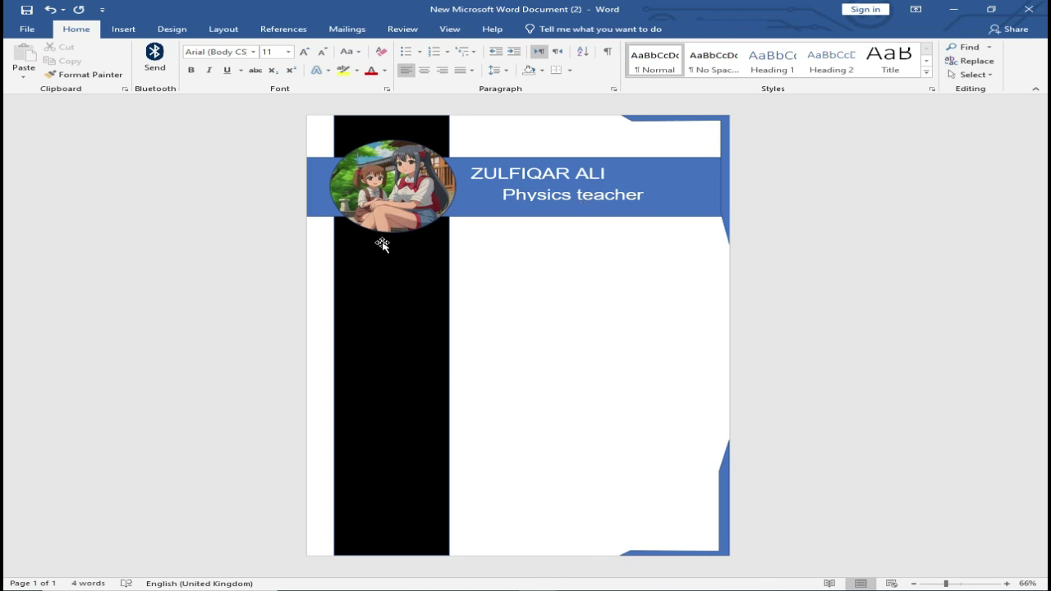
# Step: Pick the Text Box shape from Insert > Shapes for another text box
pyautogui.click(123, 30)
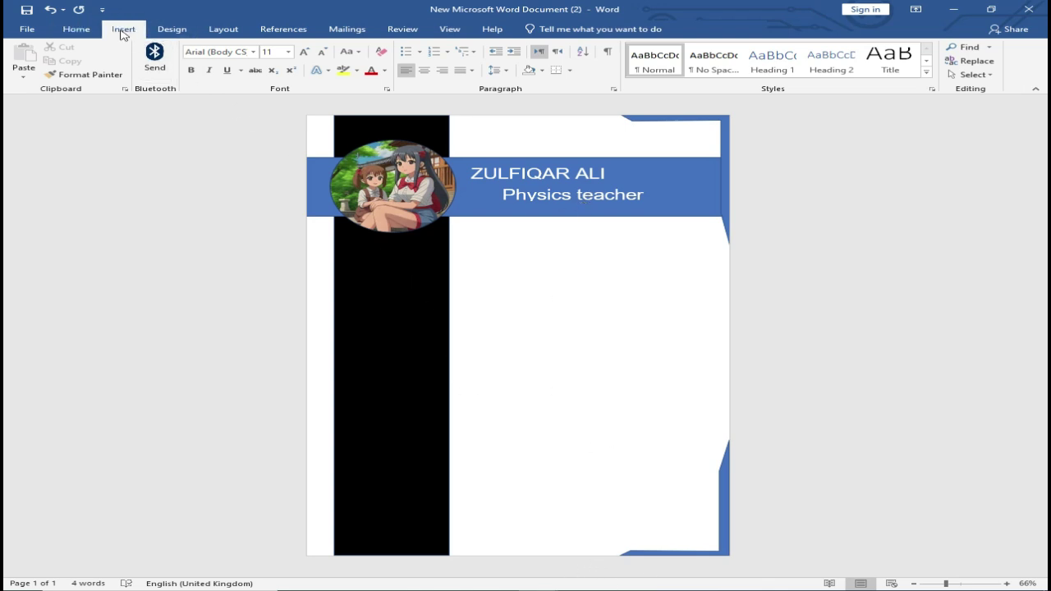
pyautogui.click(169, 74)
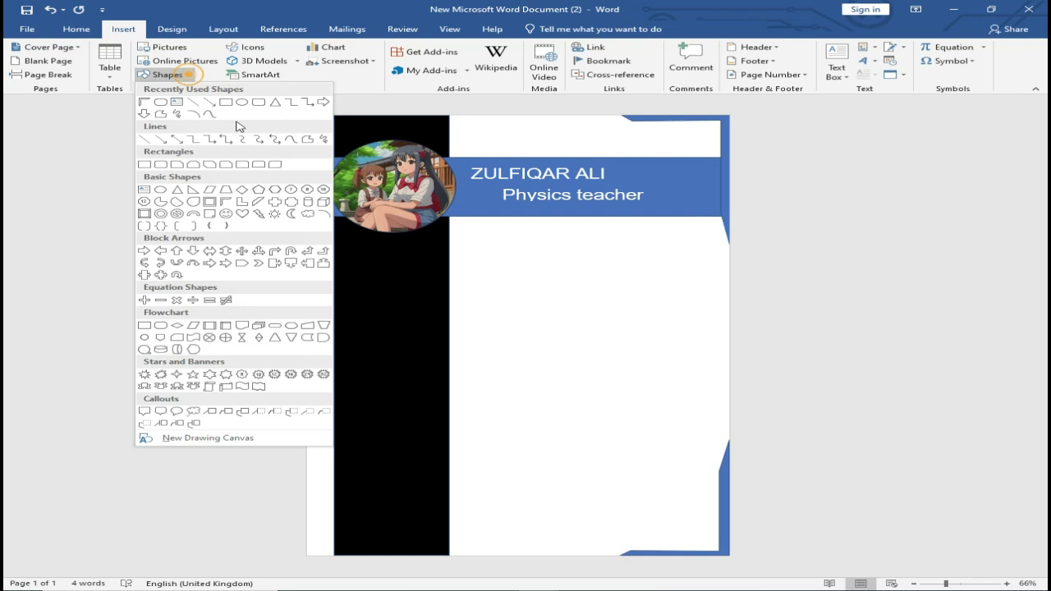
pyautogui.click(175, 102)
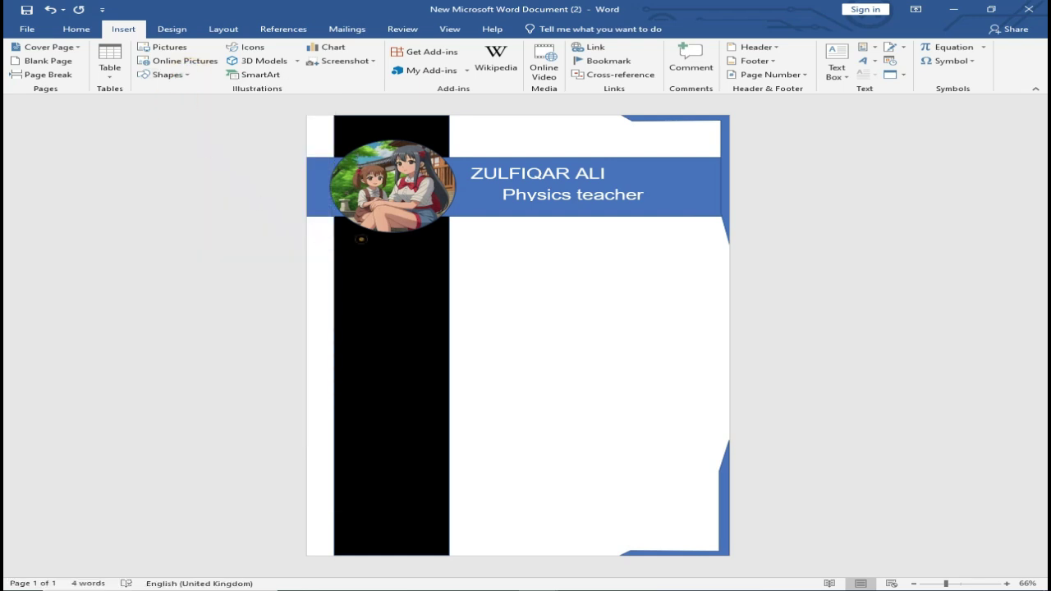
# Step: Draw a small text box below the photo with no fill and no outline
pyautogui.moveTo(360, 239)
pyautogui.mouseDown()
pyautogui.moveTo(426, 258)
pyautogui.moveTo(392, 255)
pyautogui.mouseUp()
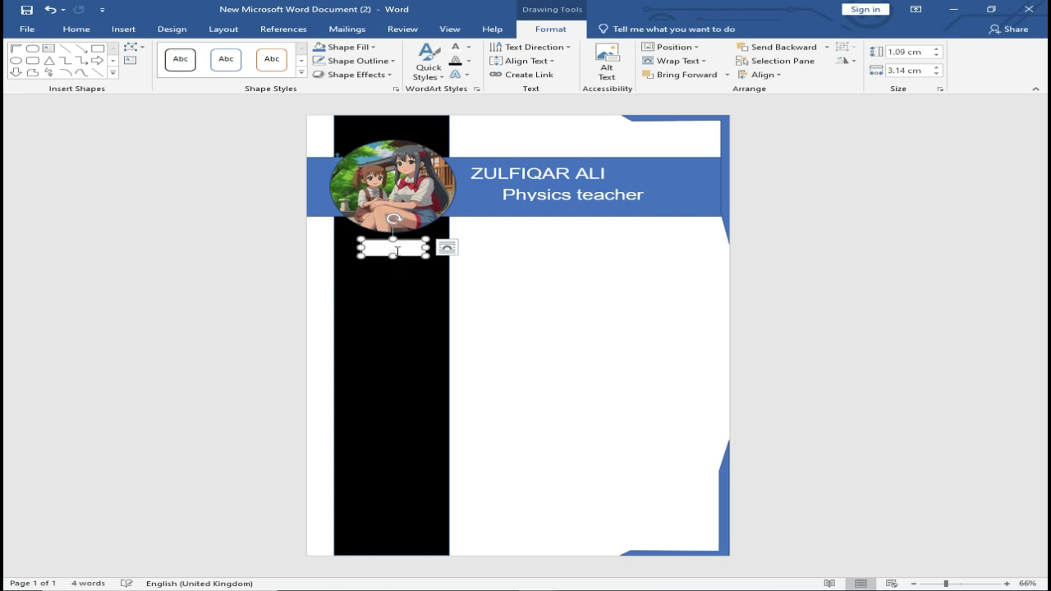
pyautogui.click(373, 48)
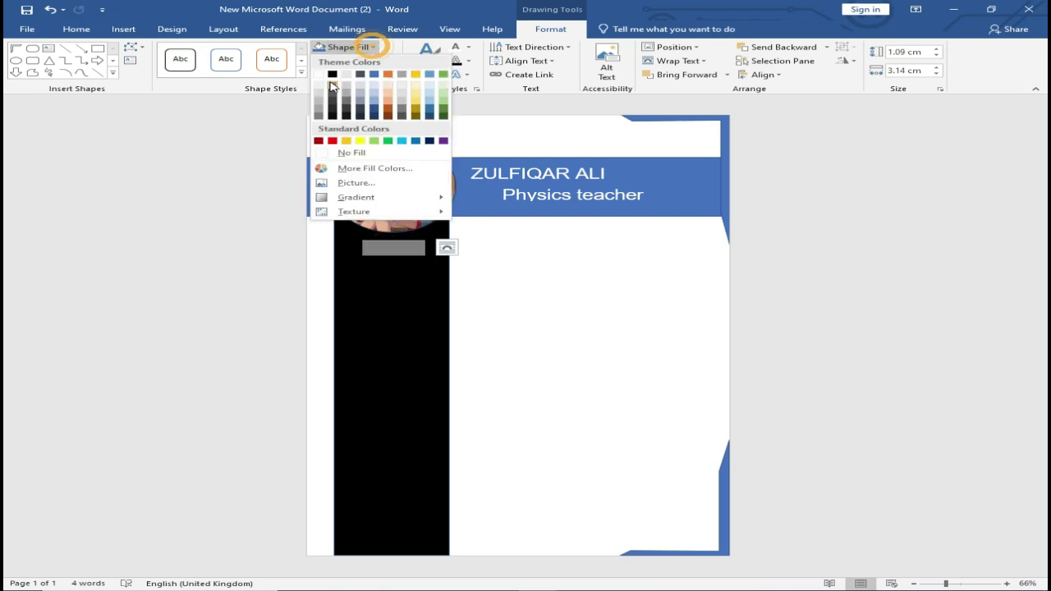
pyautogui.click(338, 150)
pyautogui.click(359, 61)
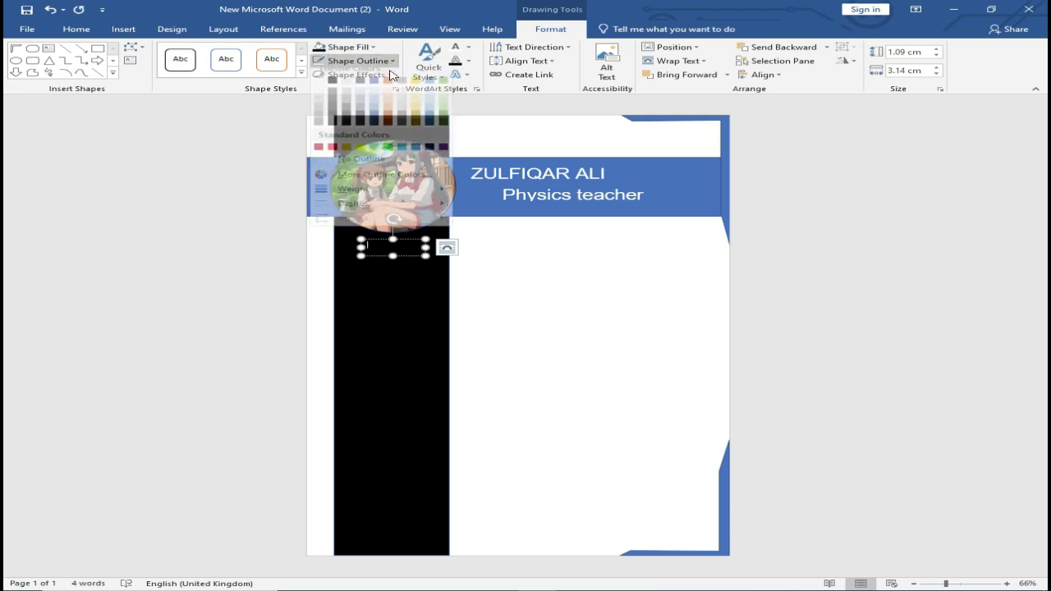
pyautogui.click(350, 169)
pyautogui.click(405, 282)
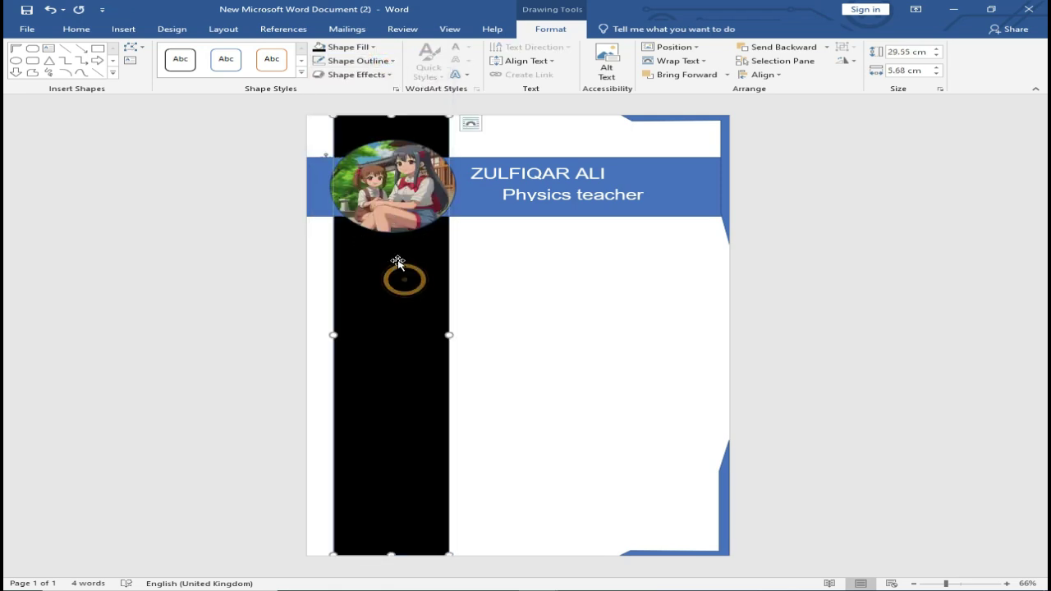
# Step: Set the box to 14 pt Arial and complete its text as 'About Me'
pyautogui.click(391, 247)
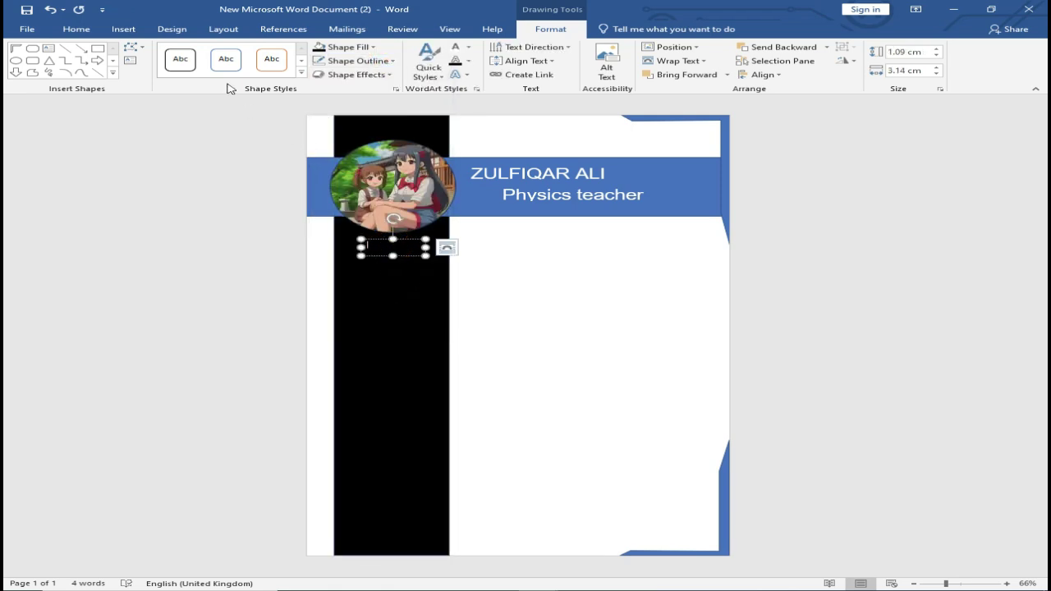
pyautogui.click(77, 29)
pyautogui.click(253, 52)
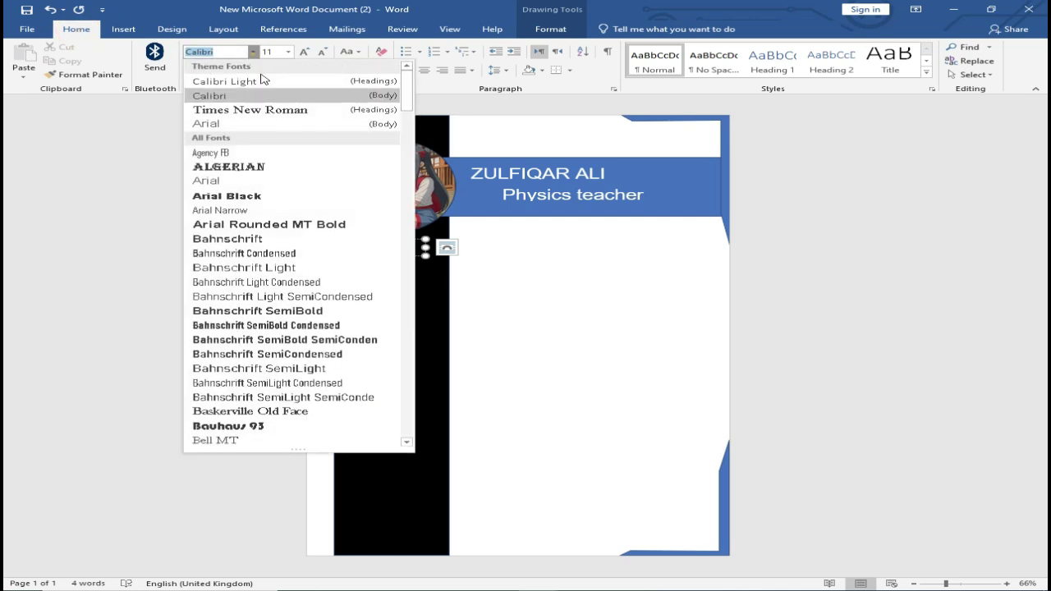
pyautogui.click(207, 123)
pyautogui.click(288, 52)
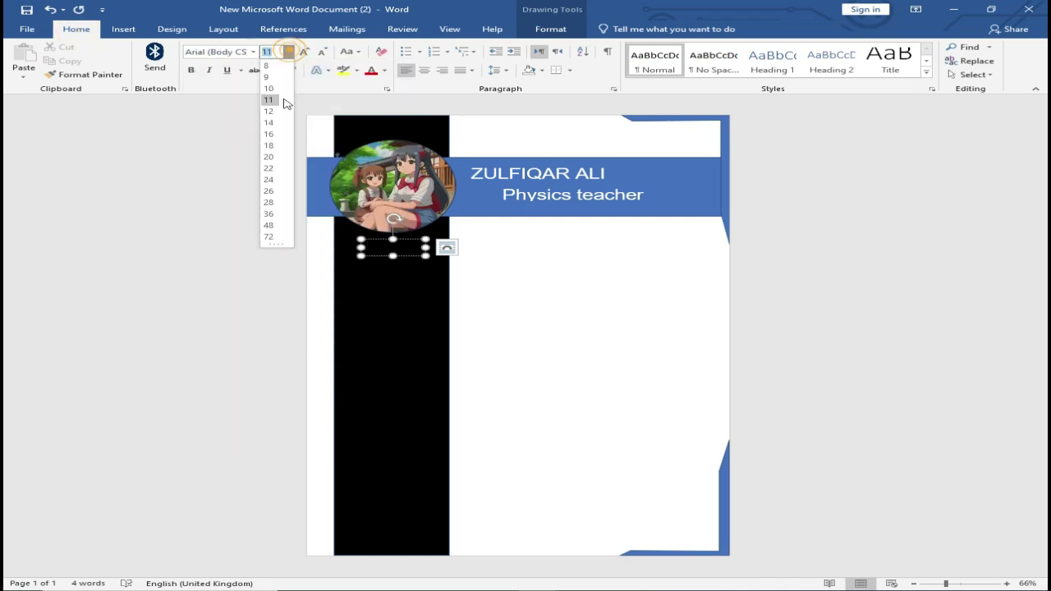
pyautogui.click(269, 123)
pyautogui.write('About')
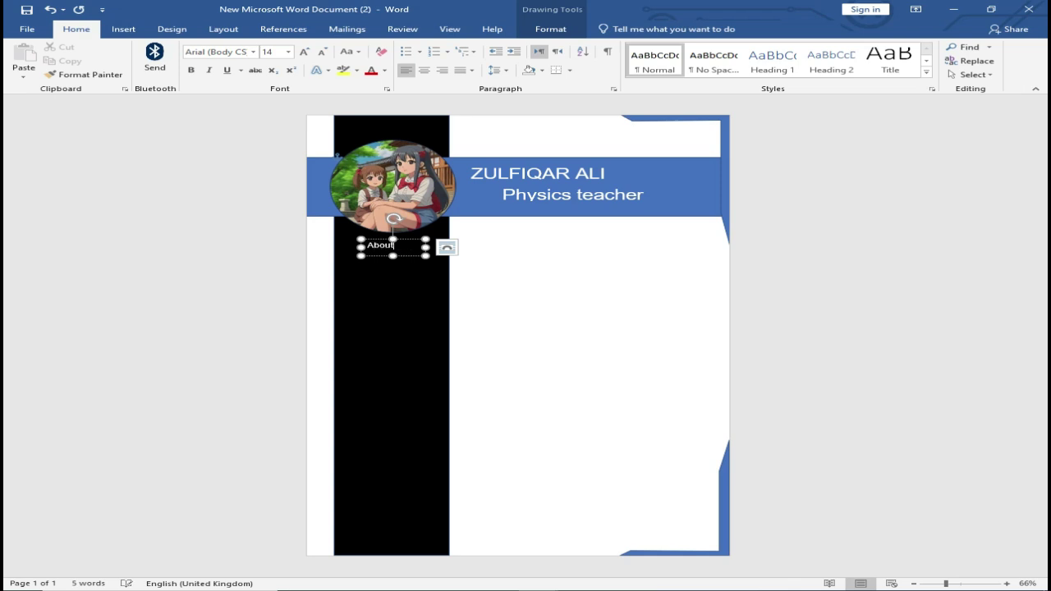
pyautogui.write('Me')
pyautogui.click(403, 304)
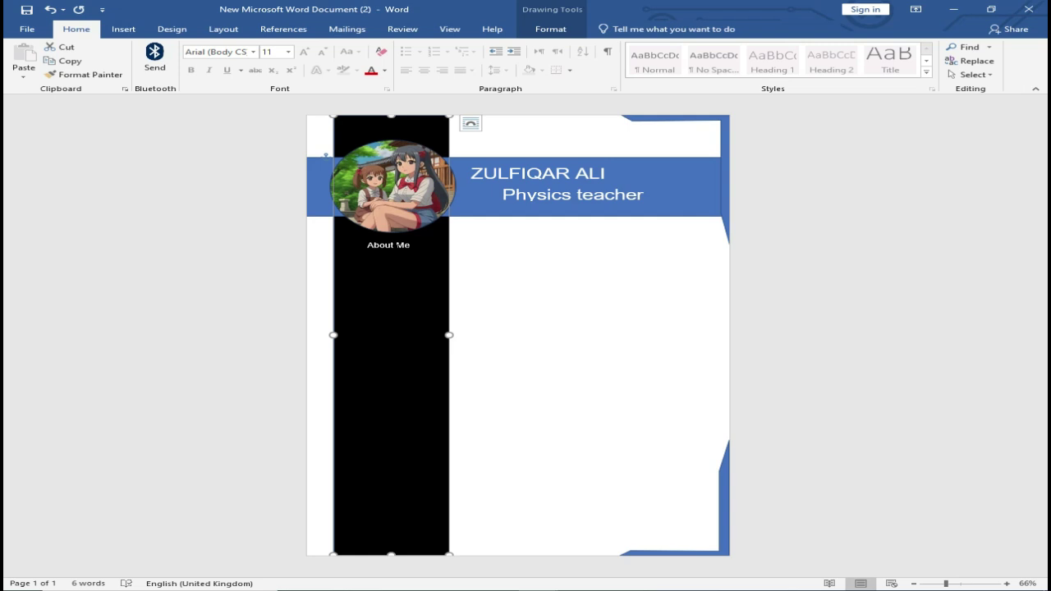
pyautogui.click(394, 246)
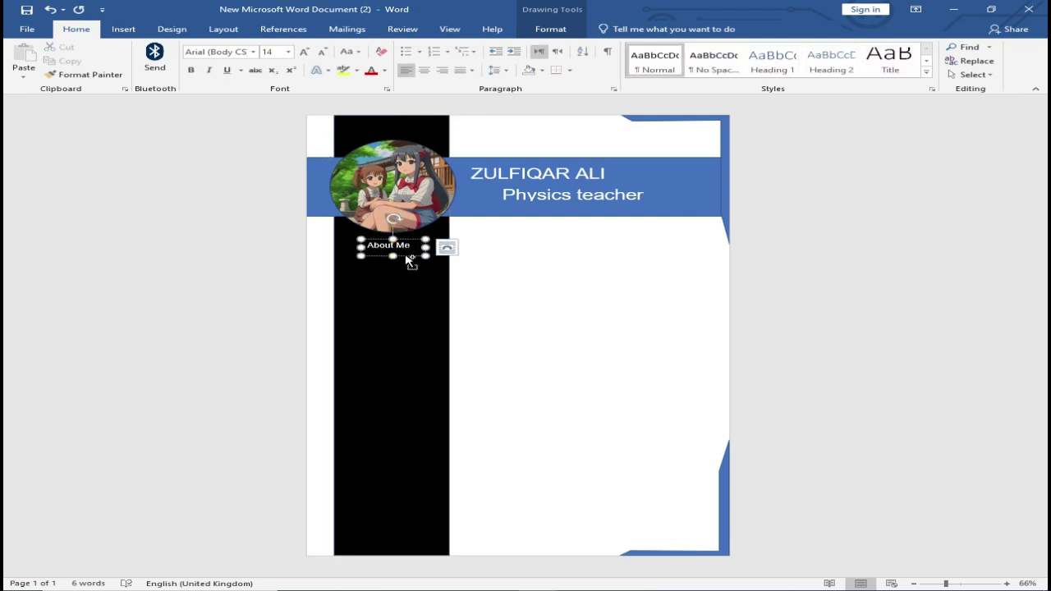
# Step: Duplicate the About Me box below it, enlarge it, and fill it with Lorem ipsum text
pyautogui.moveTo(408, 259); pyautogui.dragTo(408, 278)
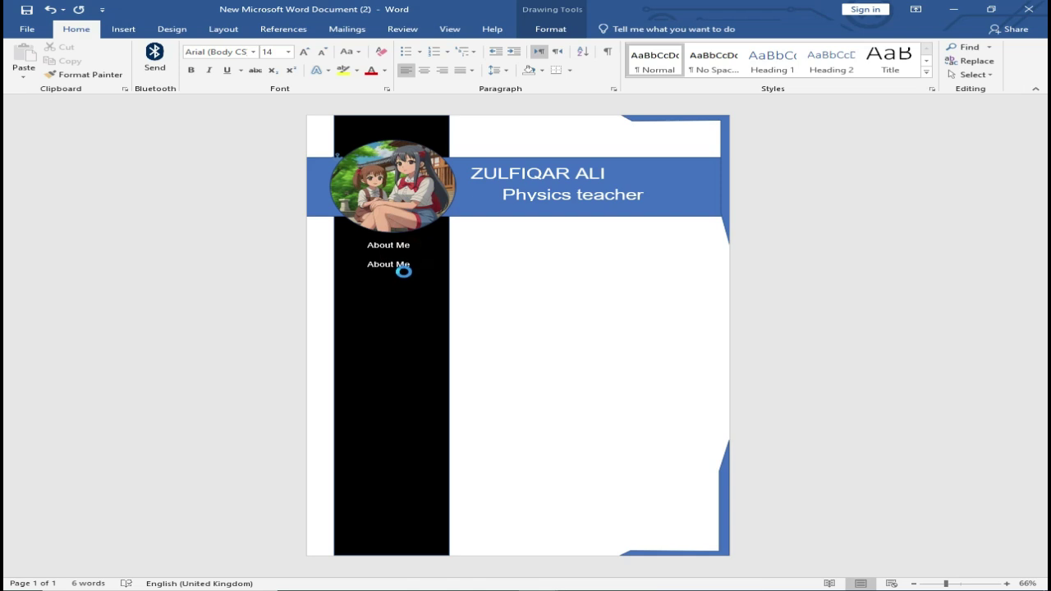
pyautogui.moveTo(394, 273); pyautogui.dragTo(394, 346)
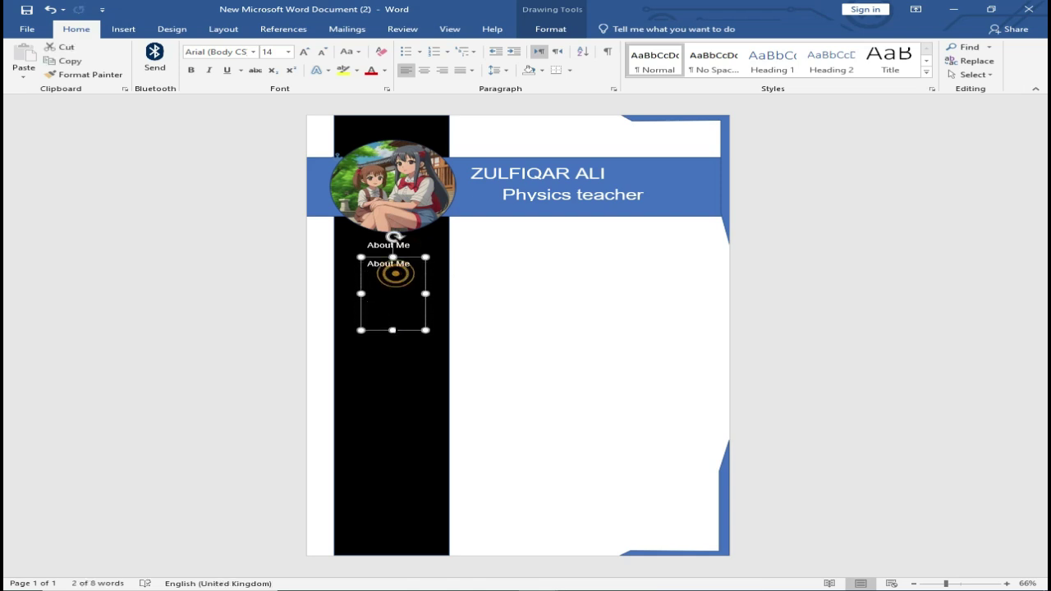
pyautogui.moveTo(421, 301); pyautogui.dragTo(434, 301)
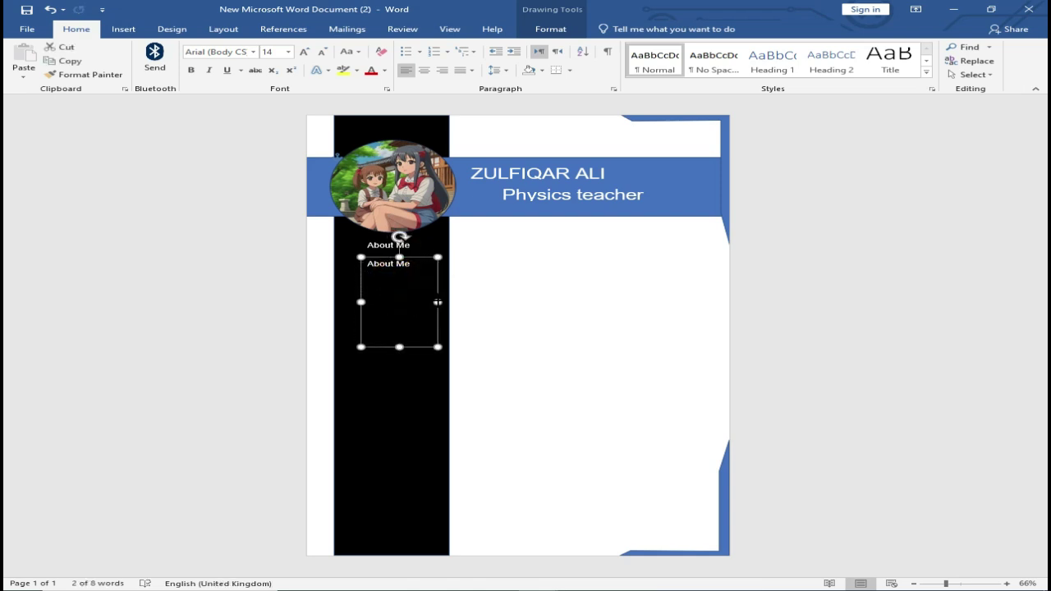
pyautogui.moveTo(359, 304); pyautogui.dragTo(337, 303)
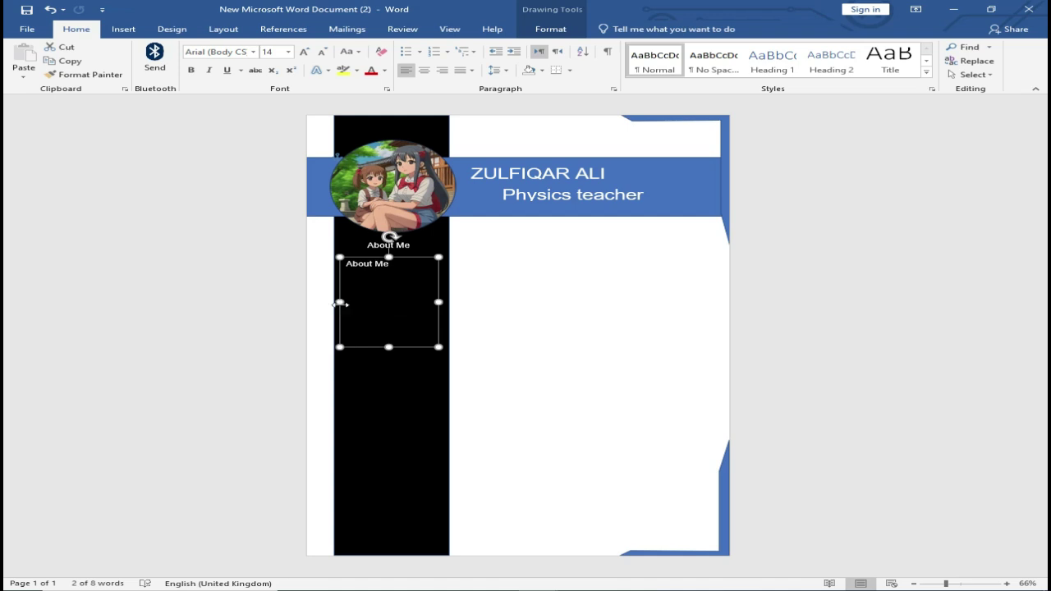
pyautogui.press('Delete')
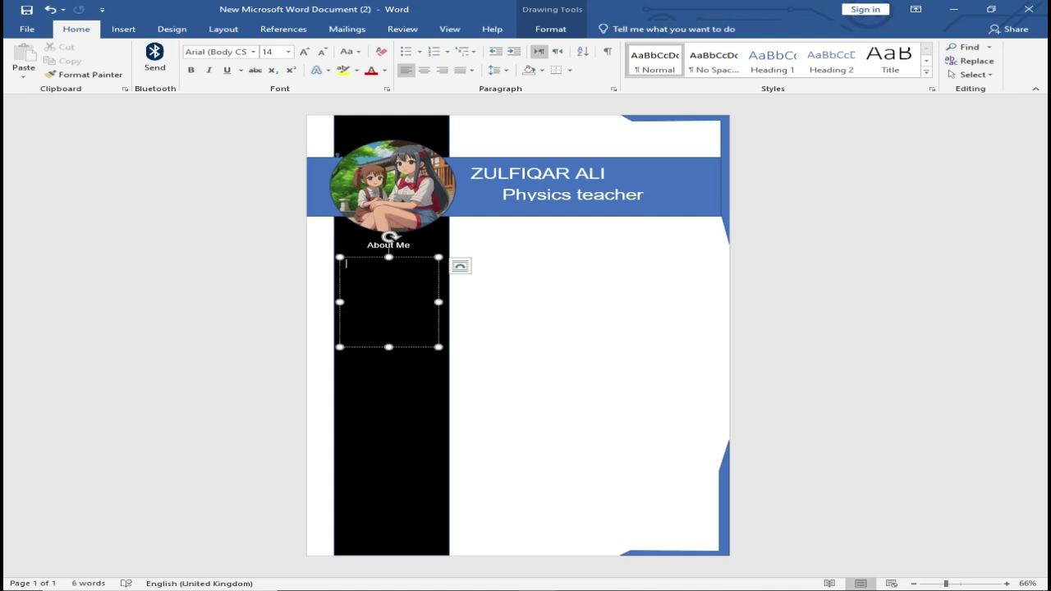
pyautogui.hotkey('ctrl', 'v')
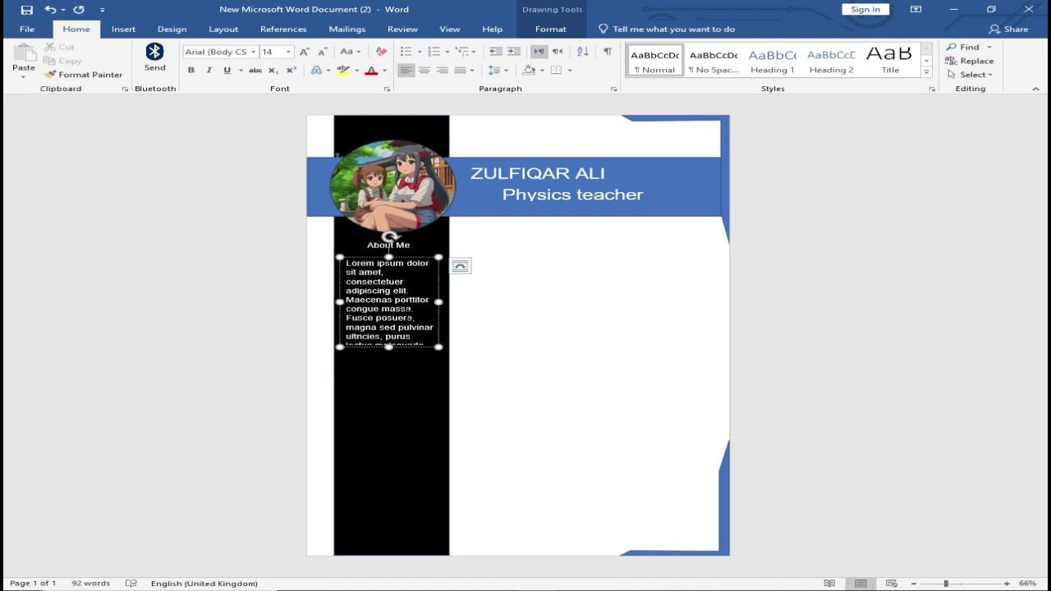
pyautogui.moveTo(438, 302); pyautogui.dragTo(446, 303)
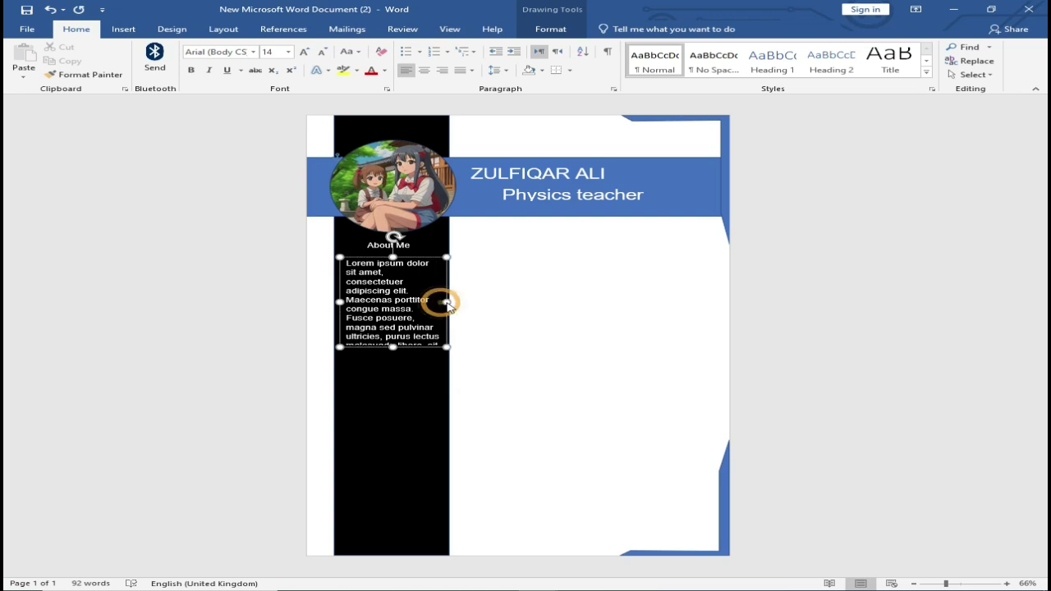
pyautogui.moveTo(339, 303); pyautogui.dragTo(335, 303)
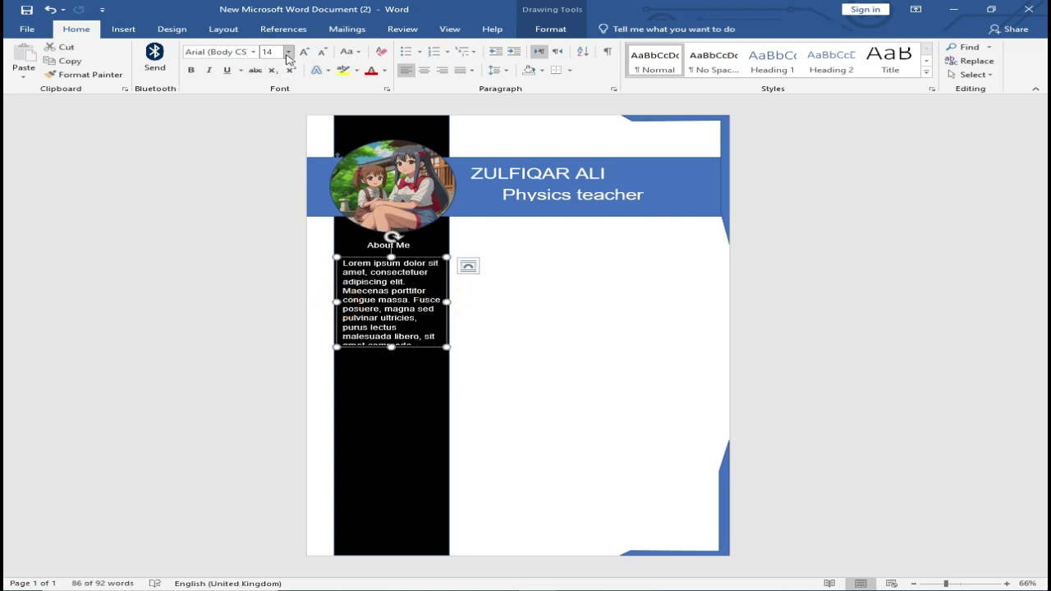
# Step: Set the Lorem ipsum paragraph to 11 pt and centre it
pyautogui.tripleClick(415, 321)
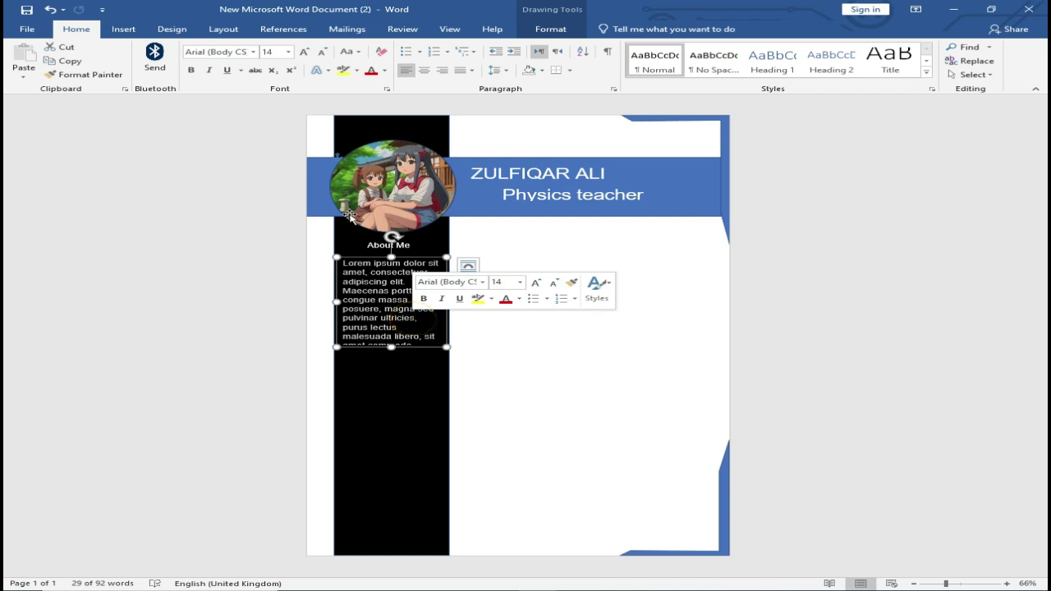
pyautogui.click(301, 52)
pyautogui.click(289, 53)
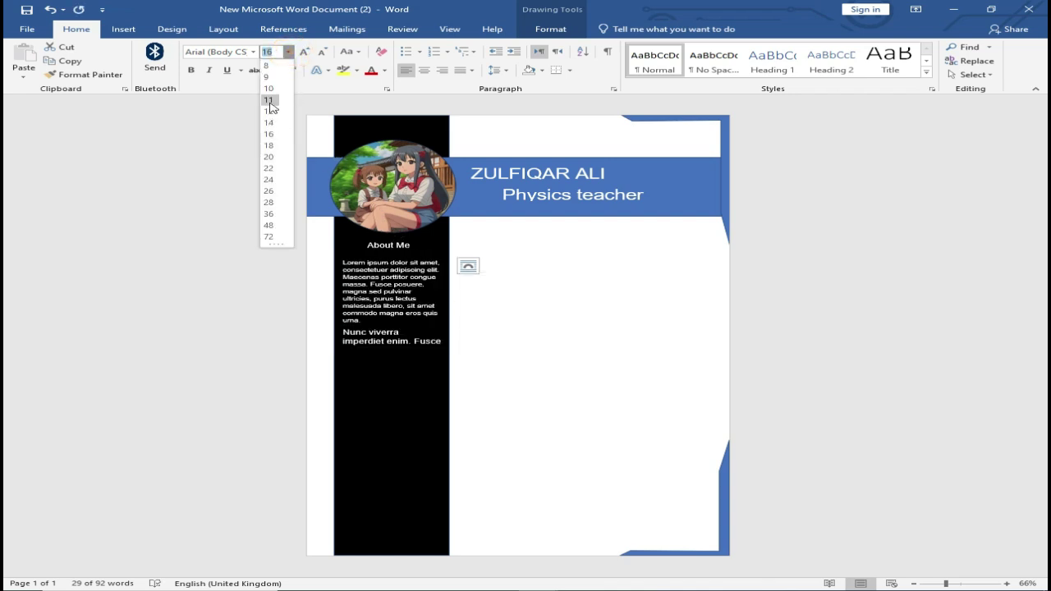
pyautogui.click(270, 102)
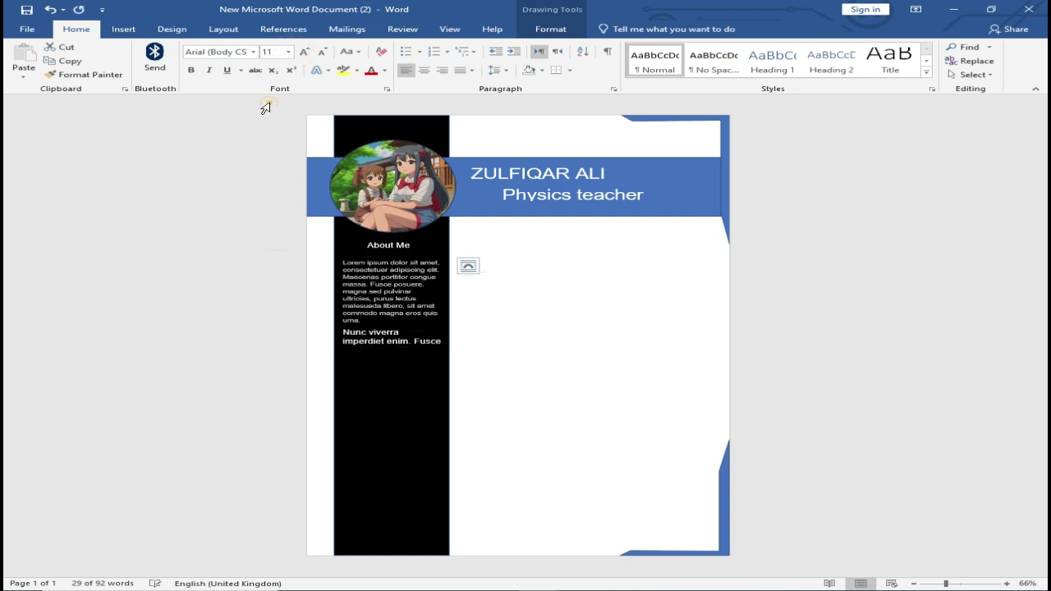
pyautogui.click(424, 72)
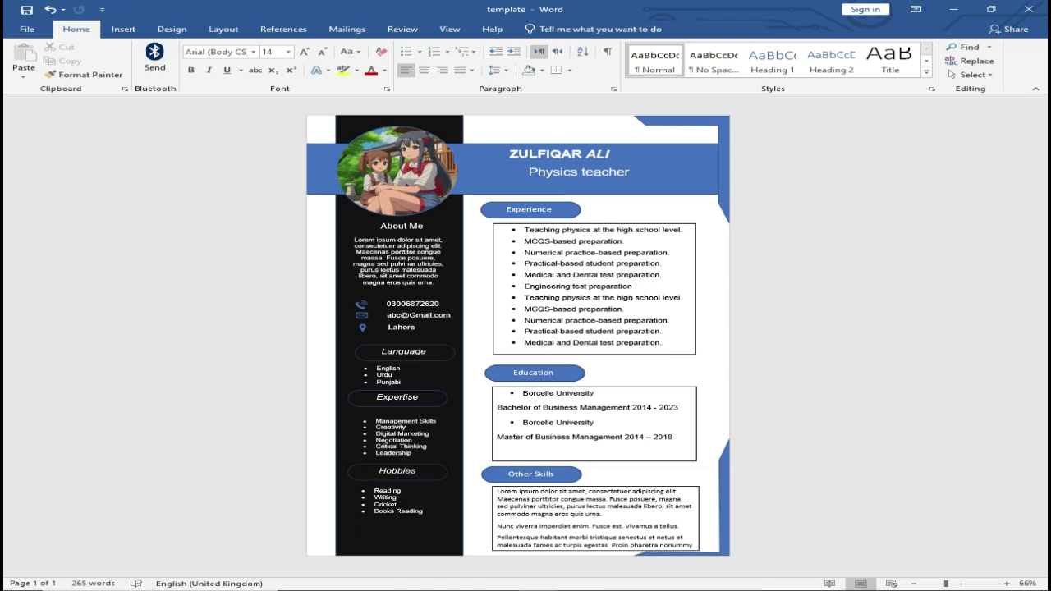
pyautogui.moveTo(578, 529)
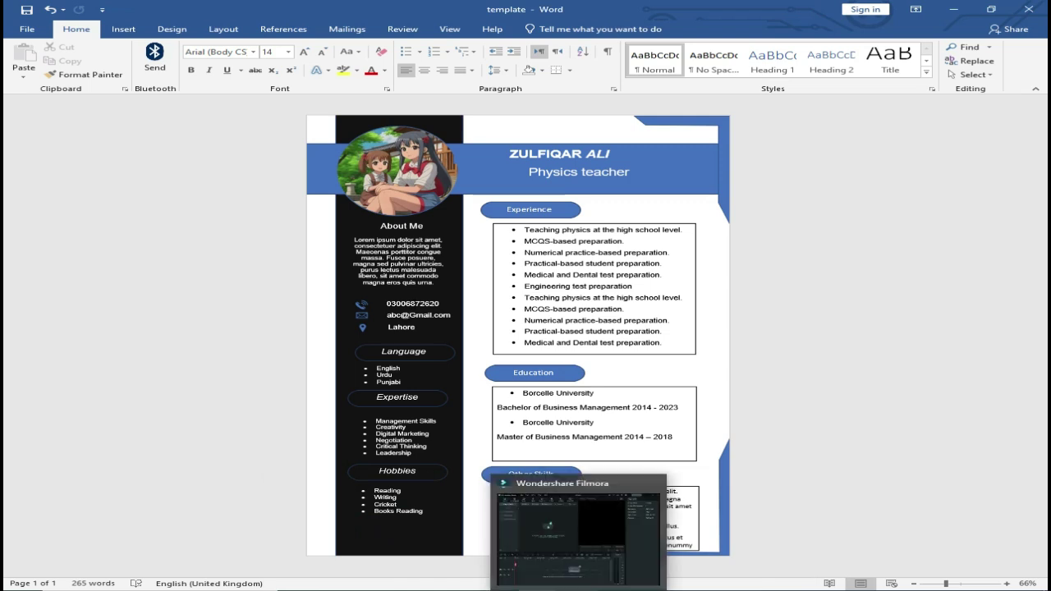
# Step: Back in the draft, copy the About Me heading box below the Lorem ipsum paragraph
pyautogui.click(687, 548)
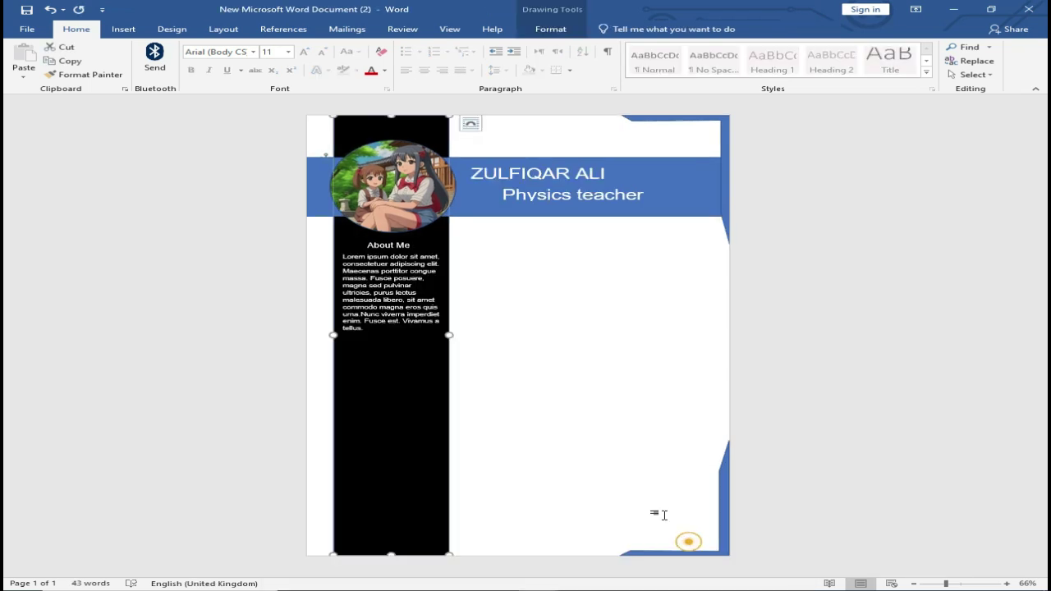
pyautogui.click(407, 384)
pyautogui.click(388, 244)
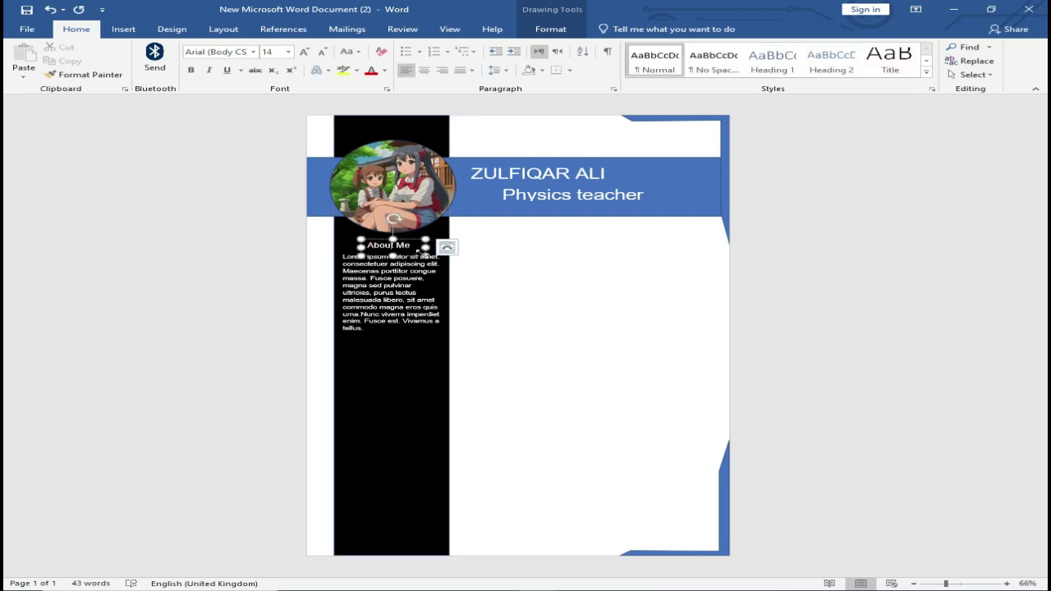
pyautogui.moveTo(388, 245); pyautogui.dragTo(411, 352)
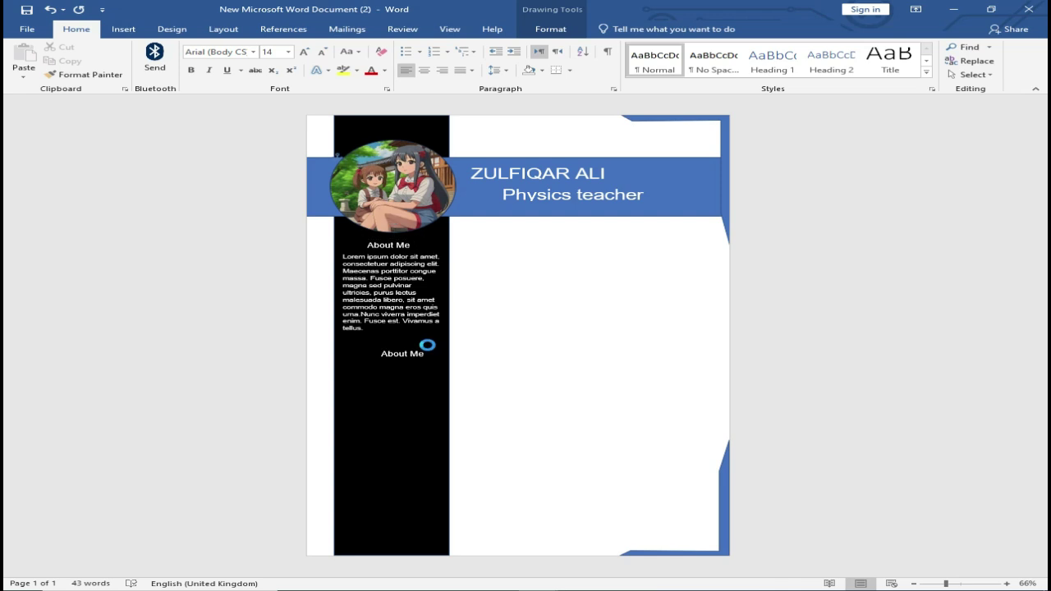
pyautogui.click(413, 383)
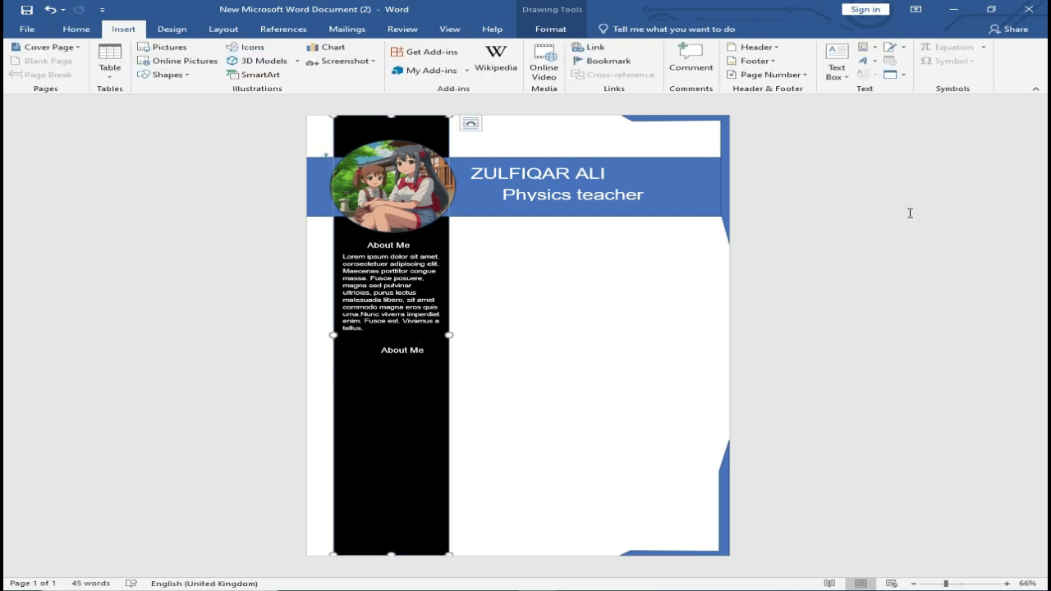
pyautogui.click(359, 355)
# Step: Insert the phone handset icon found by searching the icon library for 'phone'
pyautogui.click(123, 29)
pyautogui.click(245, 48)
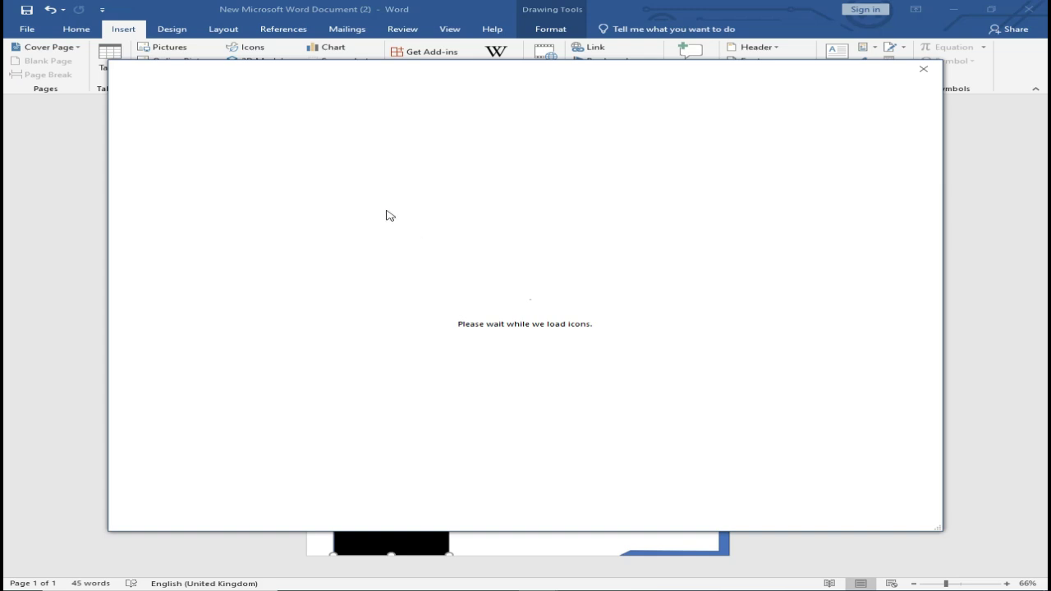
pyautogui.click(235, 126)
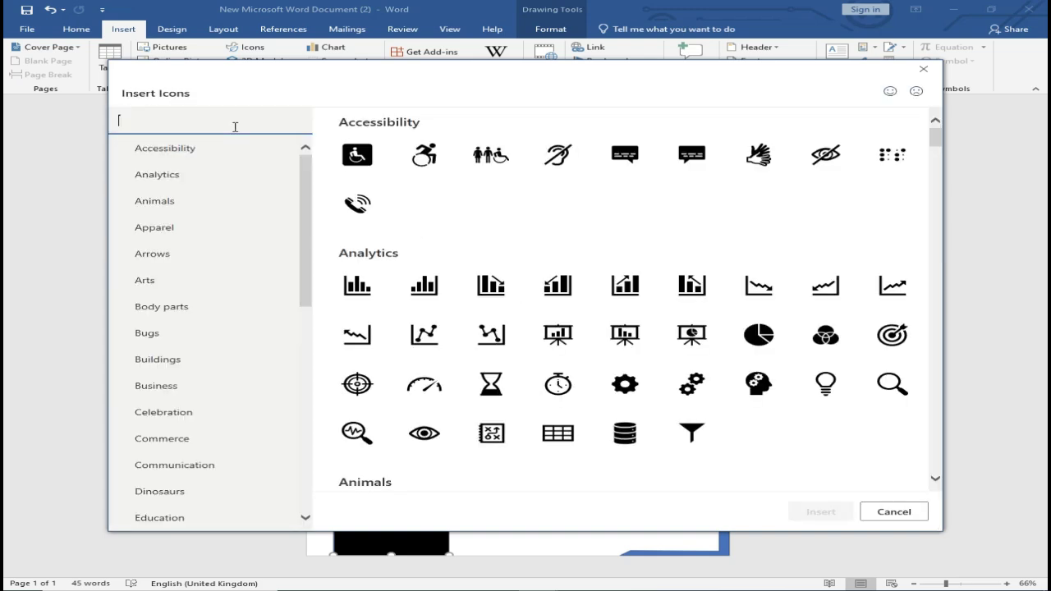
pyautogui.write('phone')
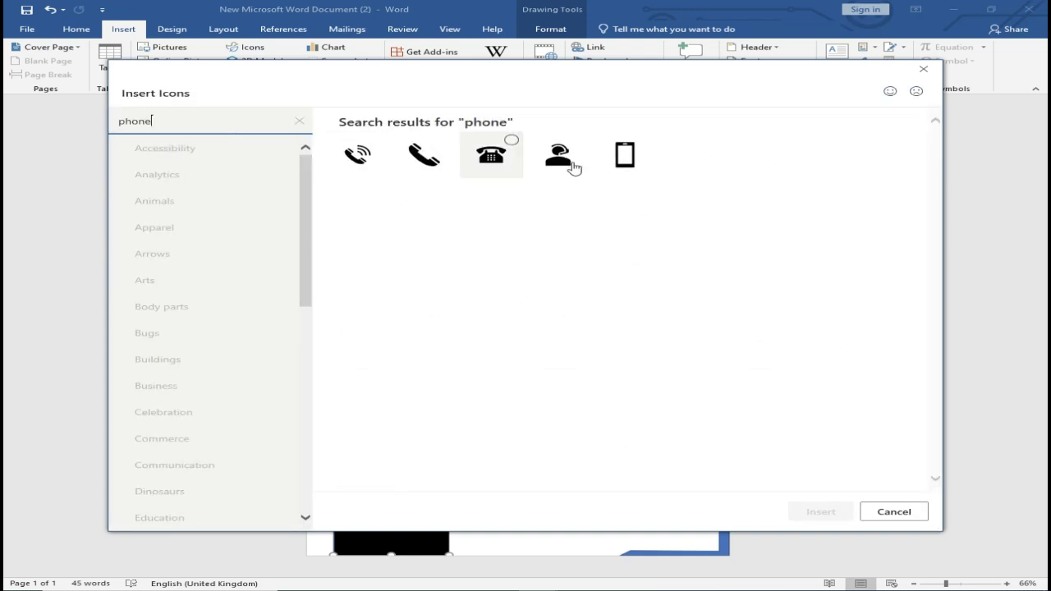
pyautogui.click(424, 154)
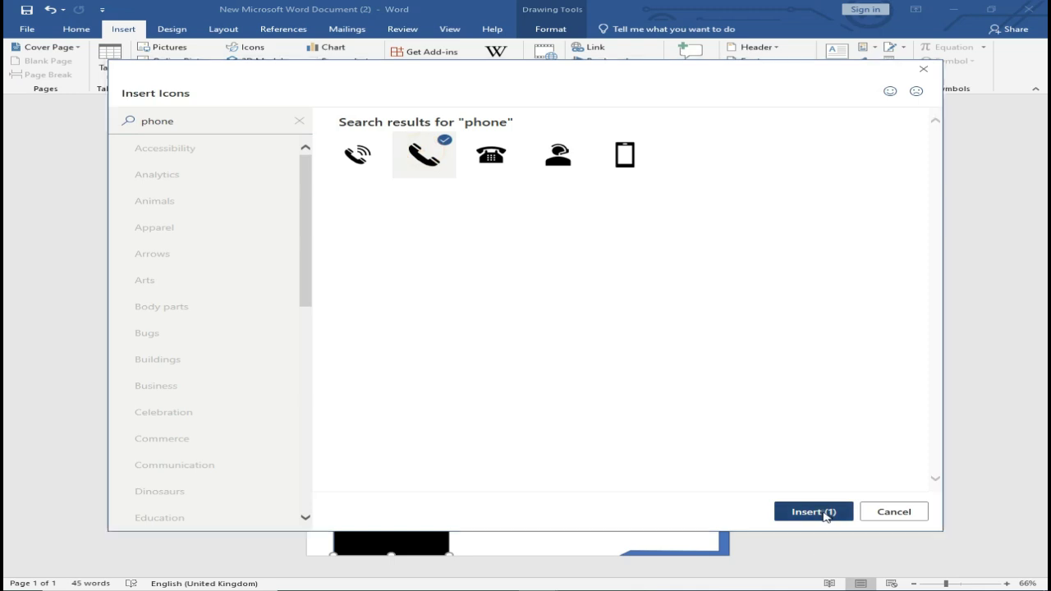
pyautogui.click(824, 512)
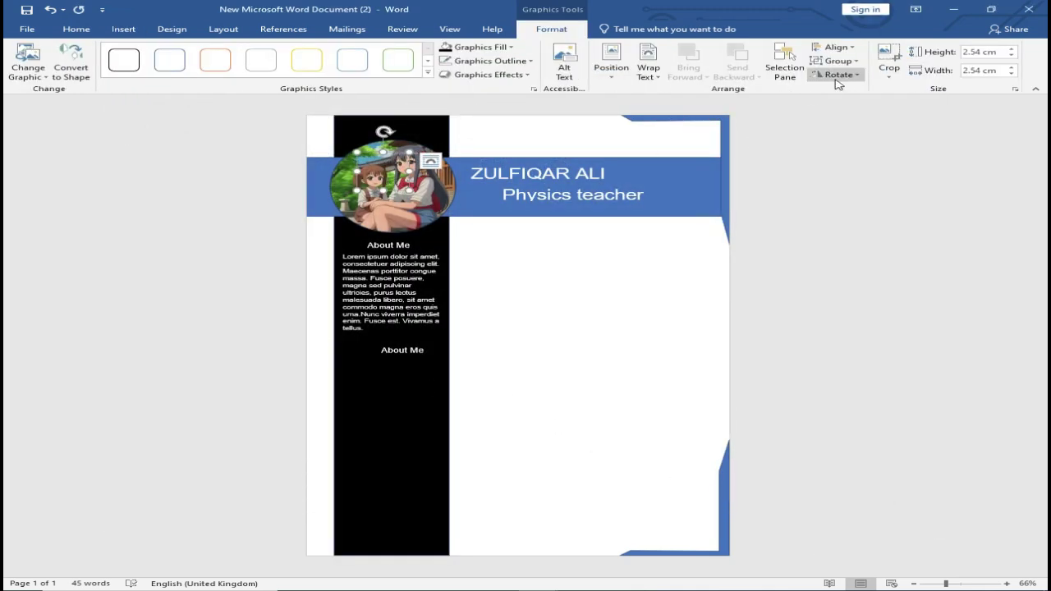
# Step: Set the icon in front of text, colour it dark blue, and shrink it beside the lower heading
pyautogui.click(648, 70)
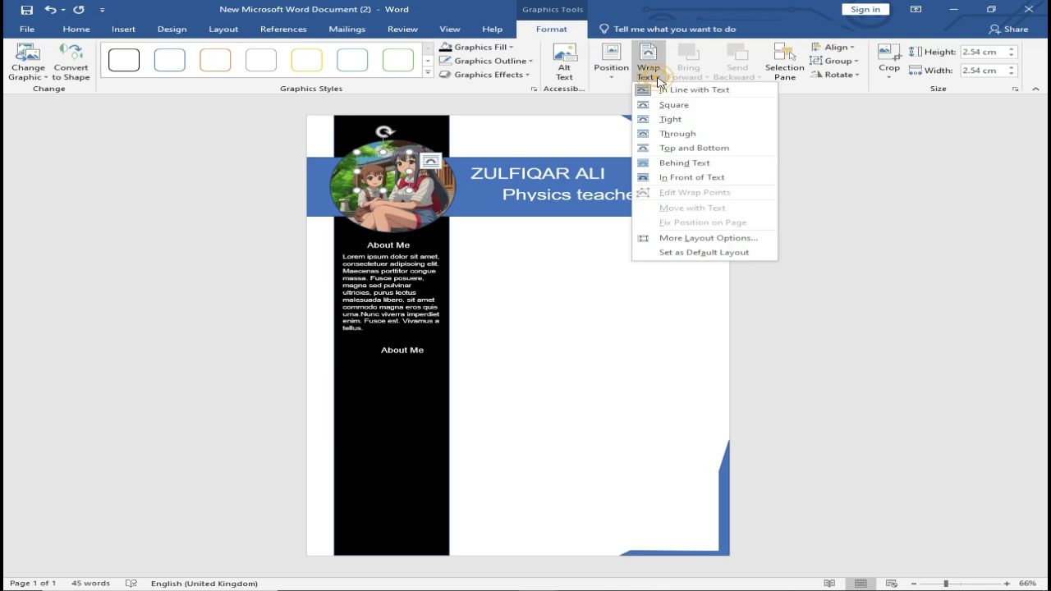
pyautogui.click(699, 177)
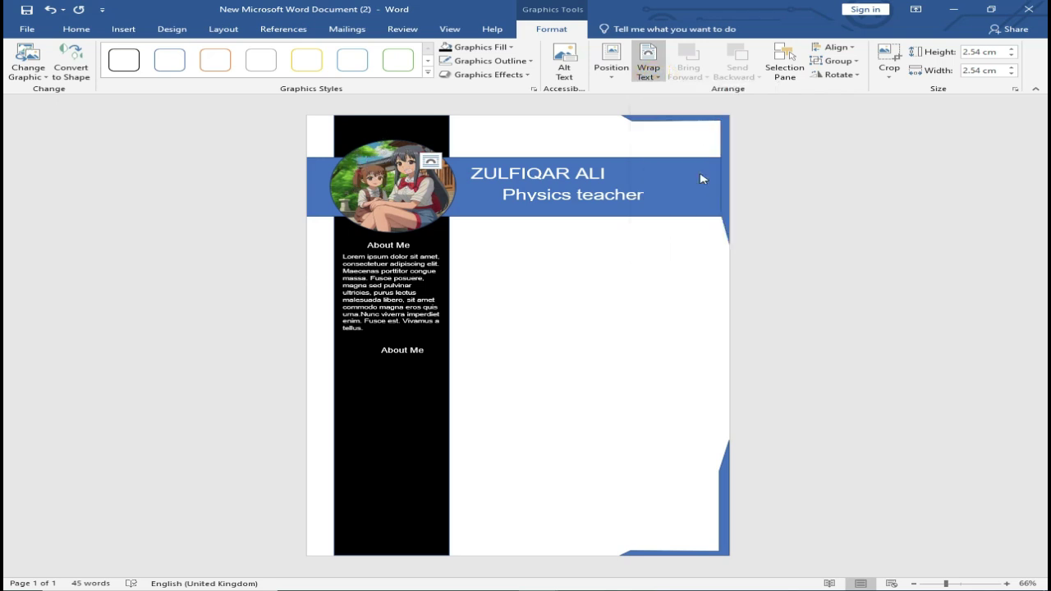
pyautogui.click(496, 46)
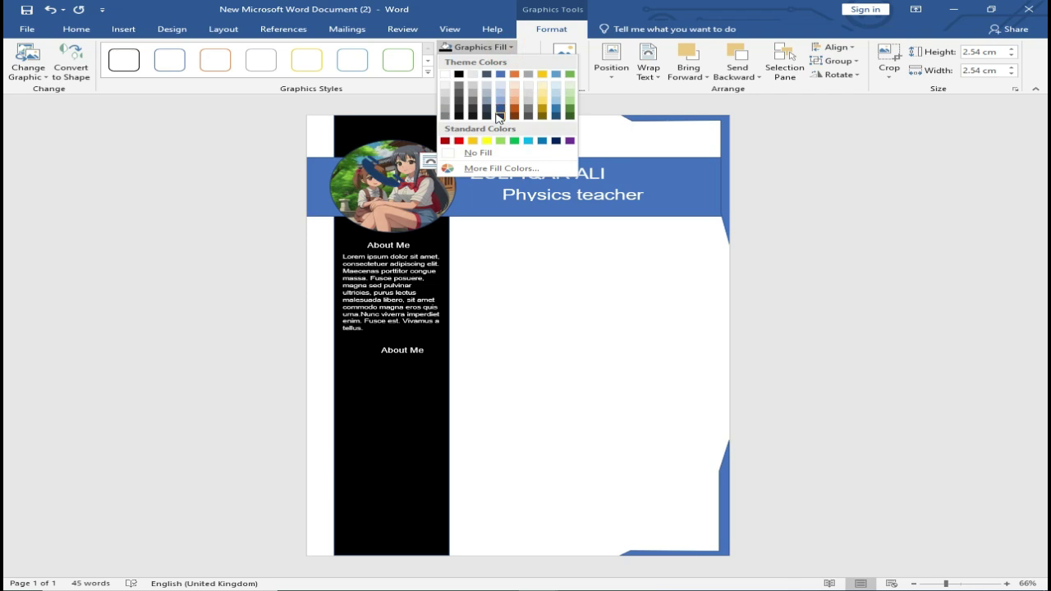
pyautogui.click(498, 114)
pyautogui.moveTo(365, 202); pyautogui.dragTo(361, 357)
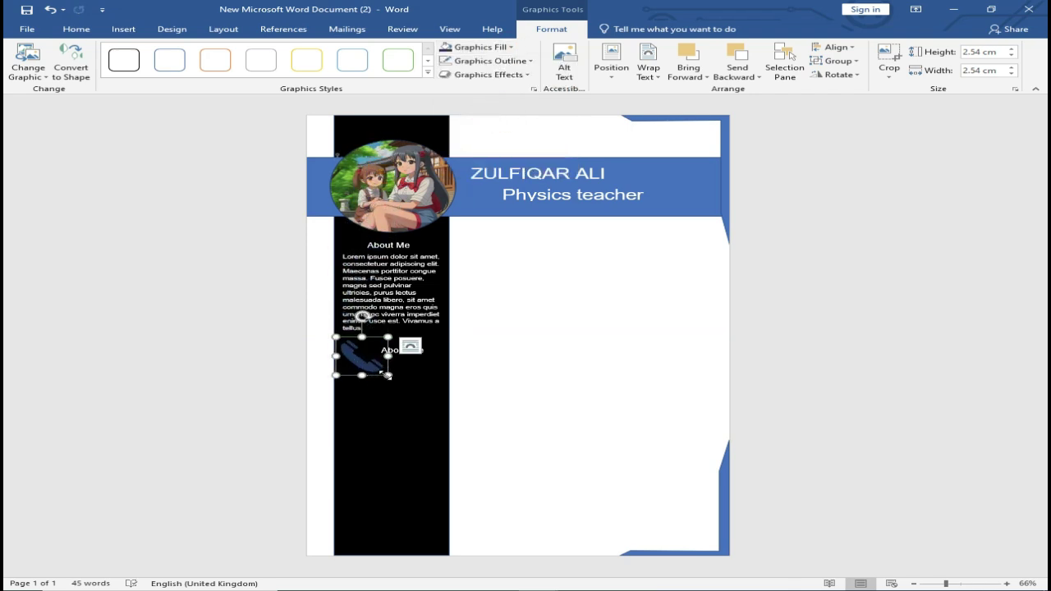
pyautogui.moveTo(386, 375); pyautogui.dragTo(361, 355)
# Step: Replace the lower heading text with a placeholder phone number and copy that line below itself
pyautogui.click(422, 401)
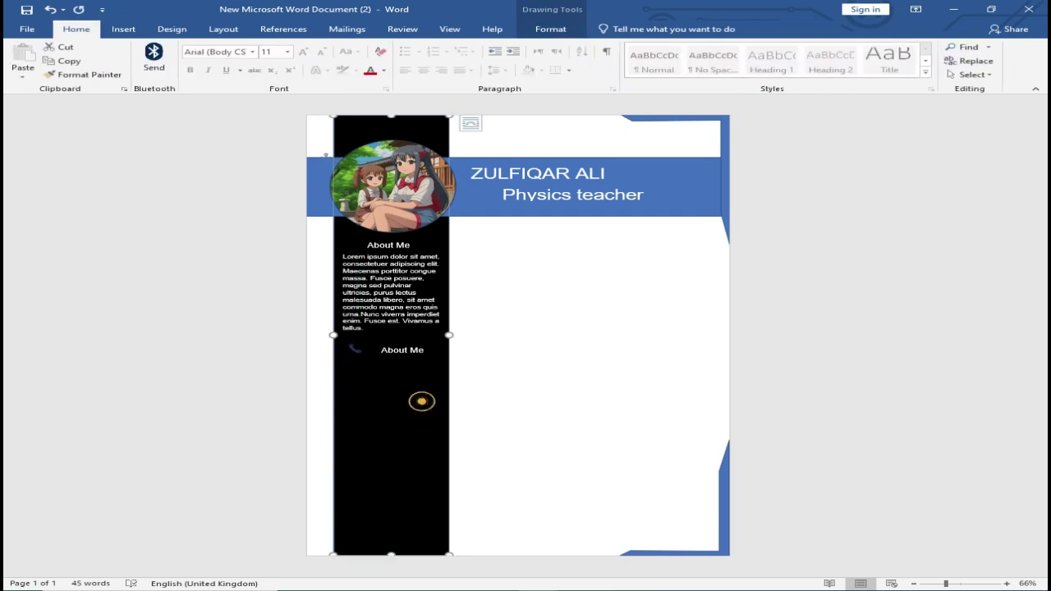
pyautogui.click(421, 350)
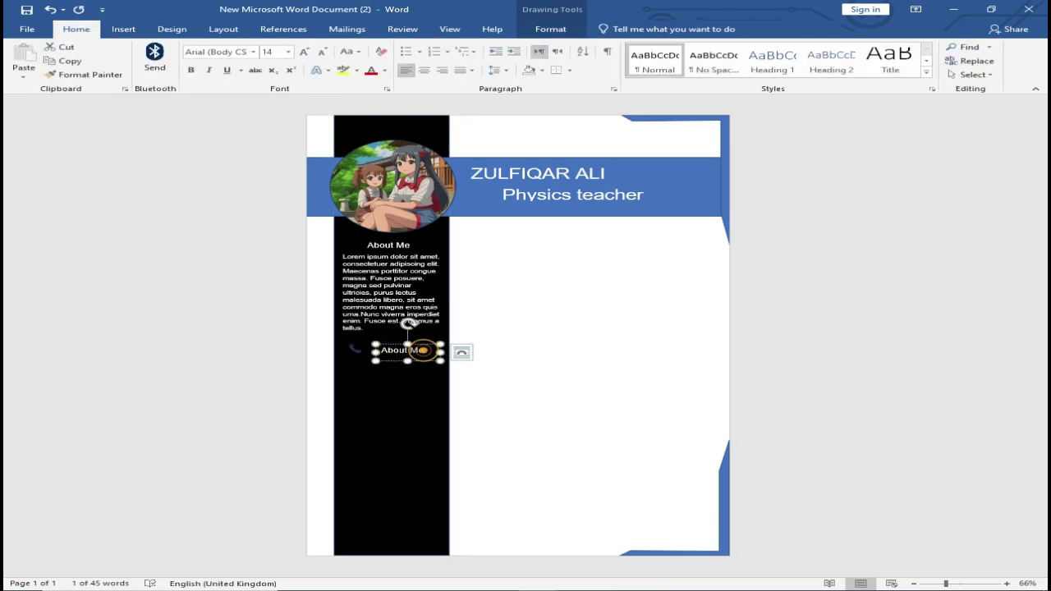
pyautogui.moveTo(422, 351); pyautogui.dragTo(395, 355)
pyautogui.write('030000000000')
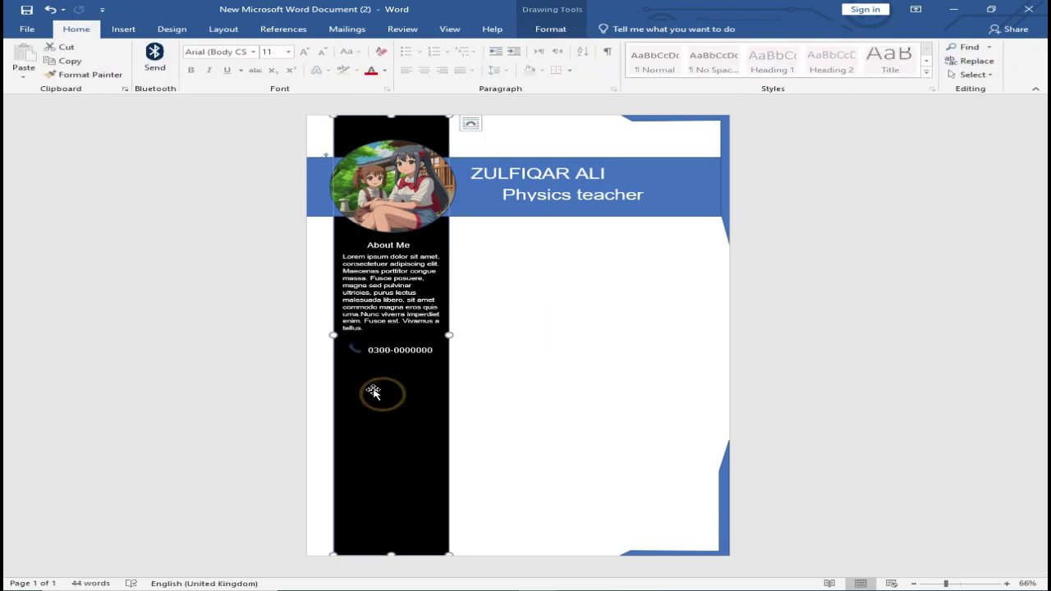
pyautogui.click(354, 348)
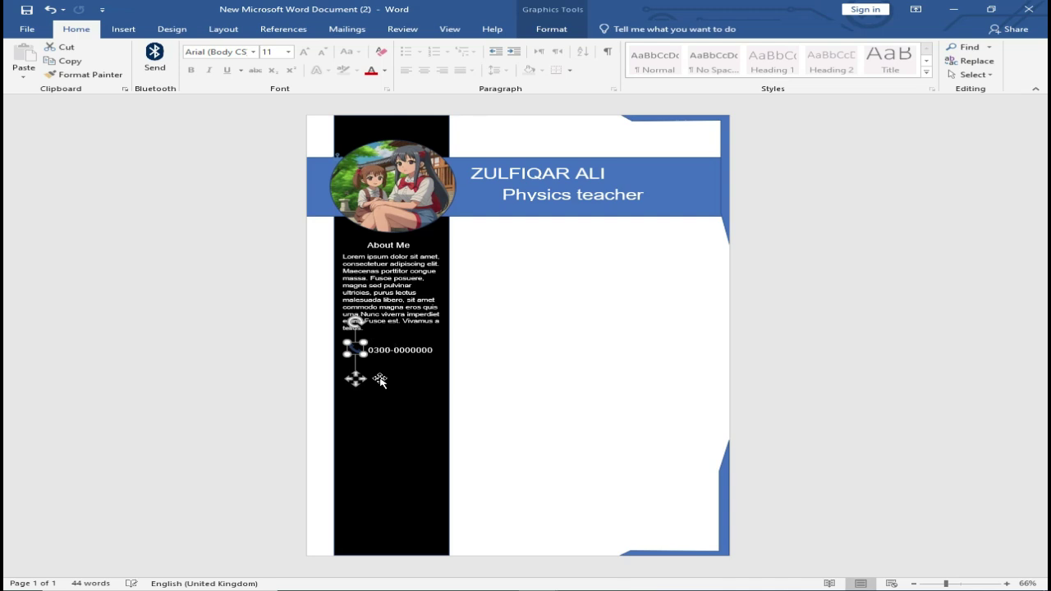
pyautogui.click(381, 381)
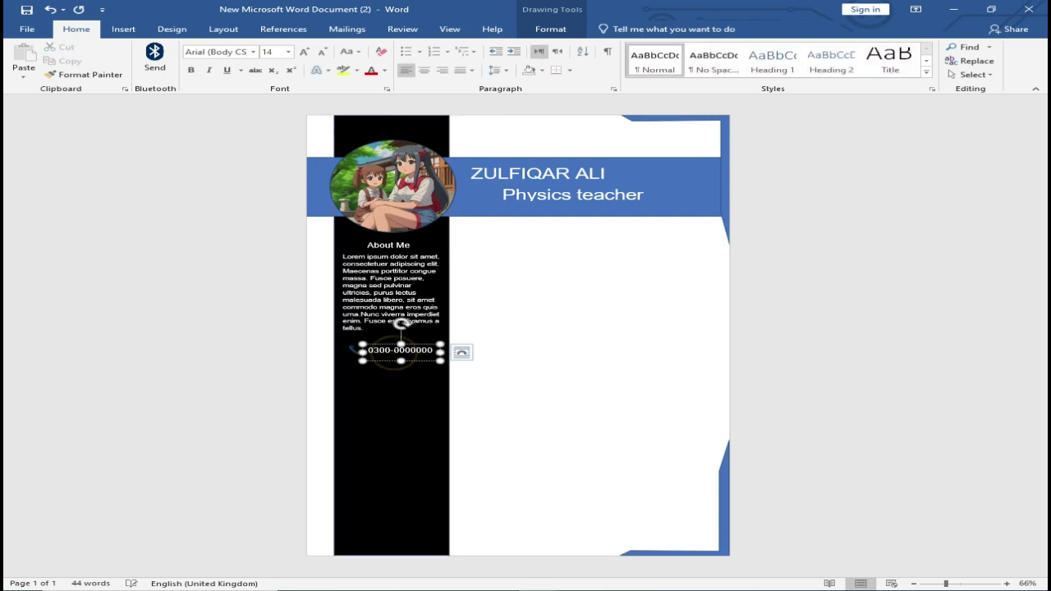
pyautogui.moveTo(367, 367); pyautogui.dragTo(367, 379)
# Step: Insert an envelope icon from an 'email' icon search, then search for 'location'
pyautogui.write('e')
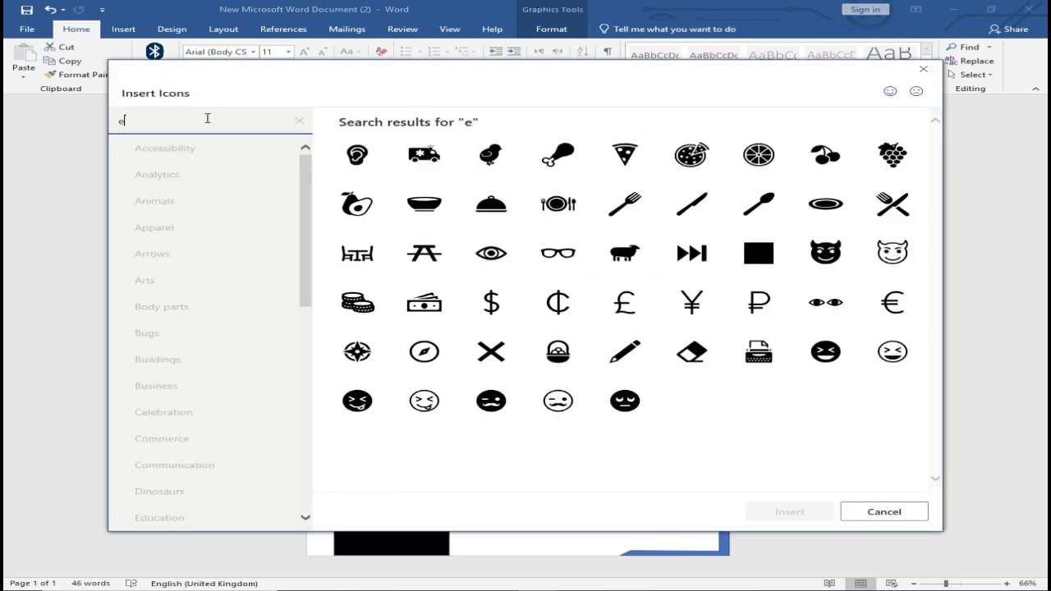
pyautogui.write('mail')
pyautogui.click(357, 157)
pyautogui.click(791, 509)
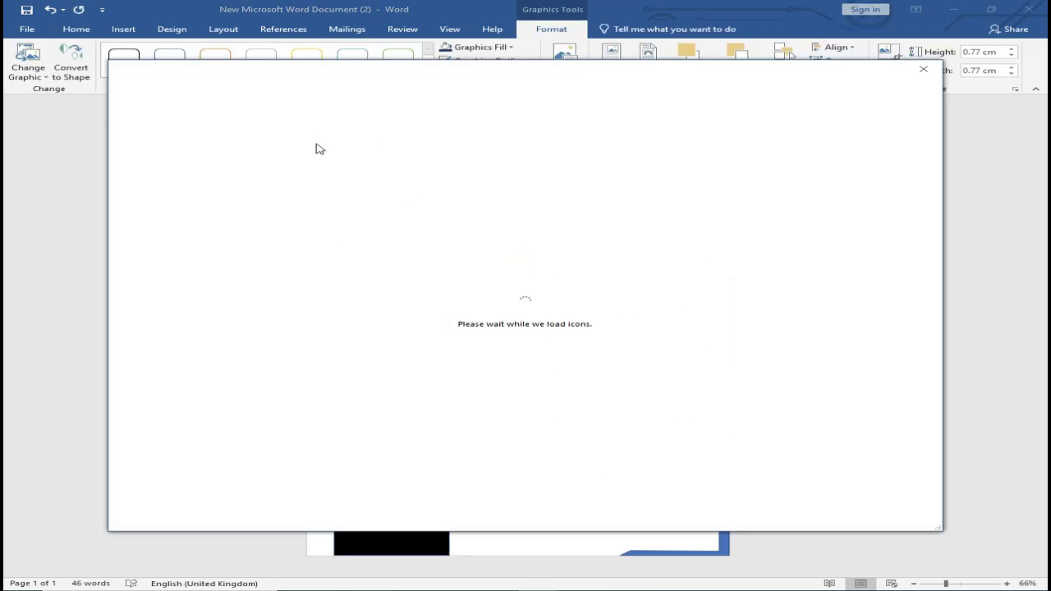
pyautogui.write('location')
# Step: Change the copied lines to a sample e-mail address and 'Lahore'
pyautogui.doubleClick(404, 370)
pyautogui.write('abc@gmail.com')
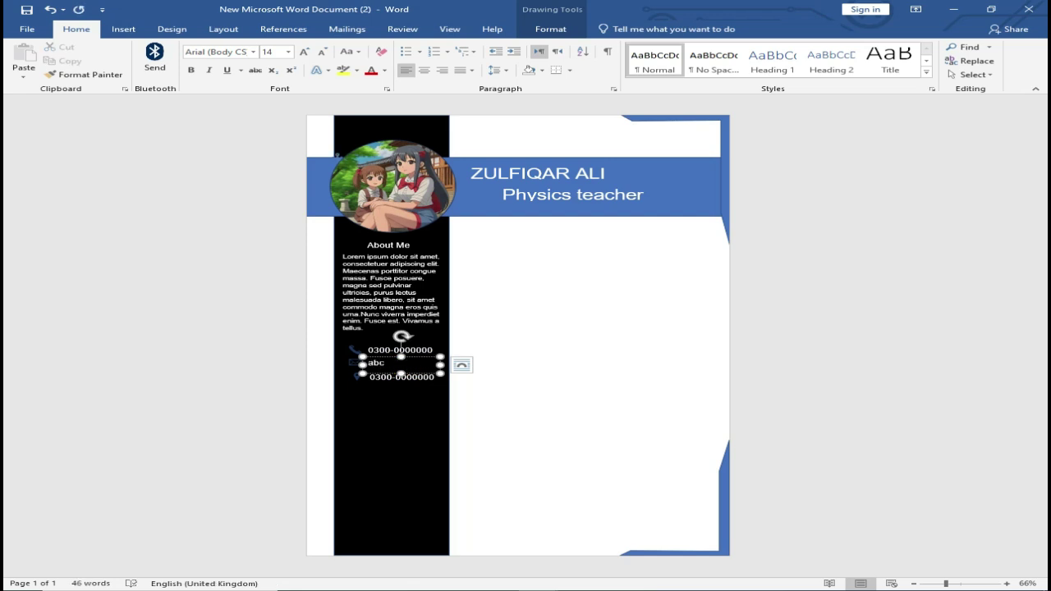
pyautogui.doubleClick(402, 377)
pyautogui.write('Lahore')
pyautogui.click(408, 446)
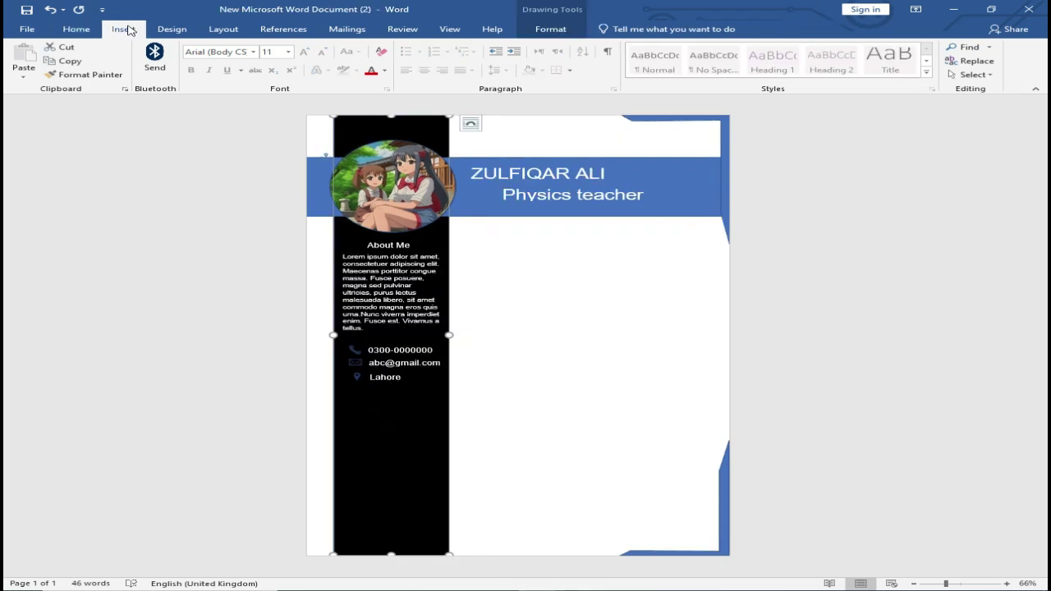
# Step: Add a rectangle below the contacts and delete its right corner points to round that end
pyautogui.click(123, 29)
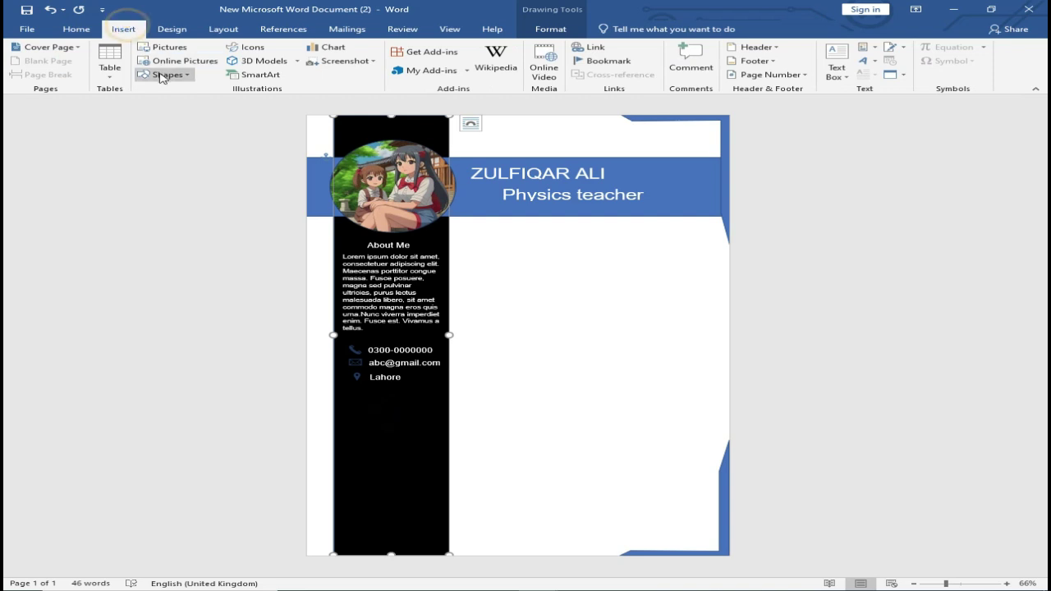
pyautogui.rightClick(455, 421)
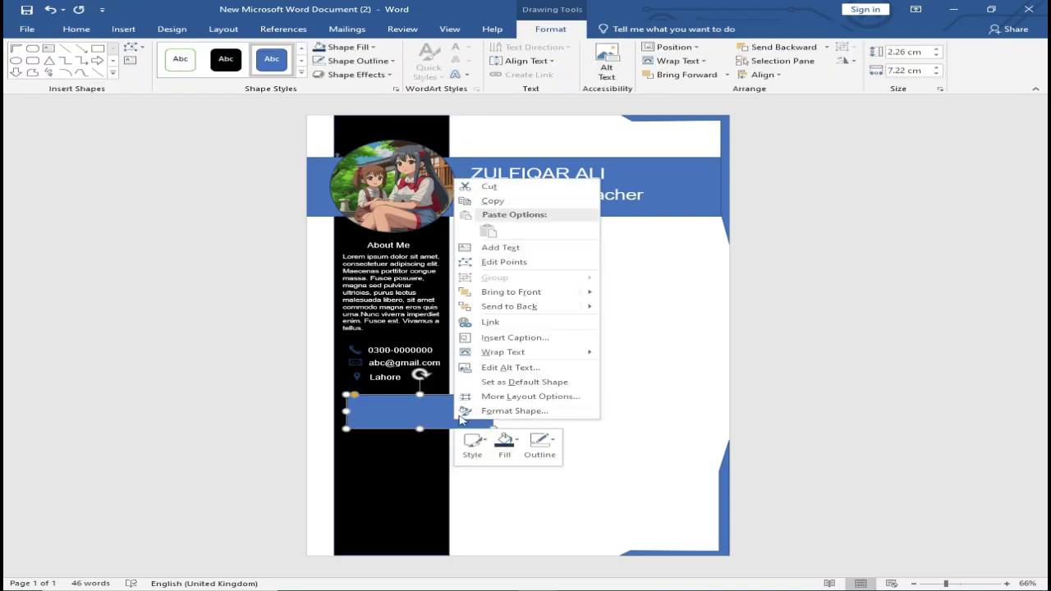
pyautogui.click(495, 264)
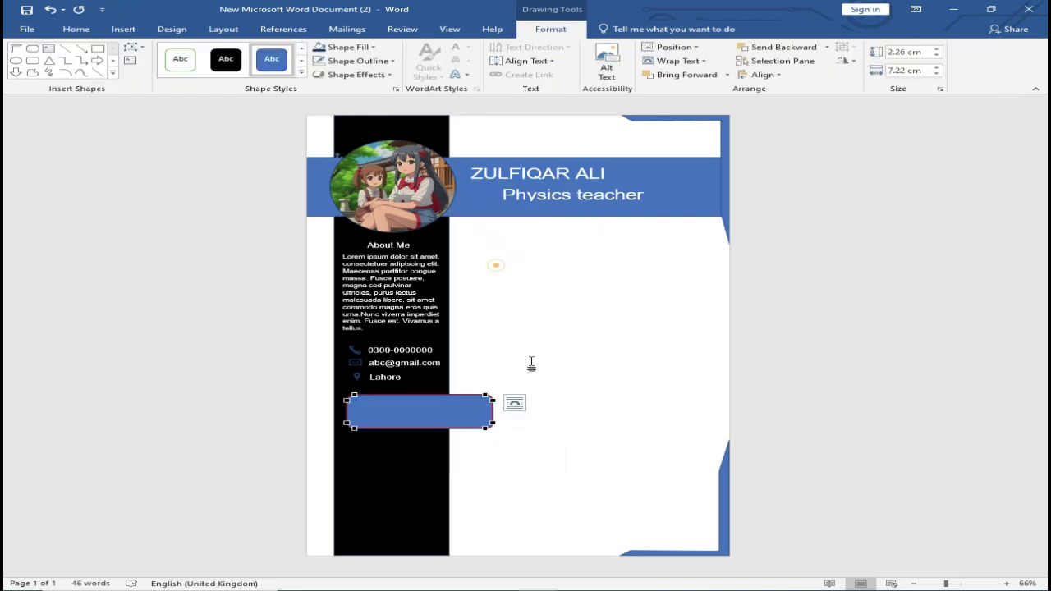
pyautogui.rightClick(490, 400)
pyautogui.click(534, 422)
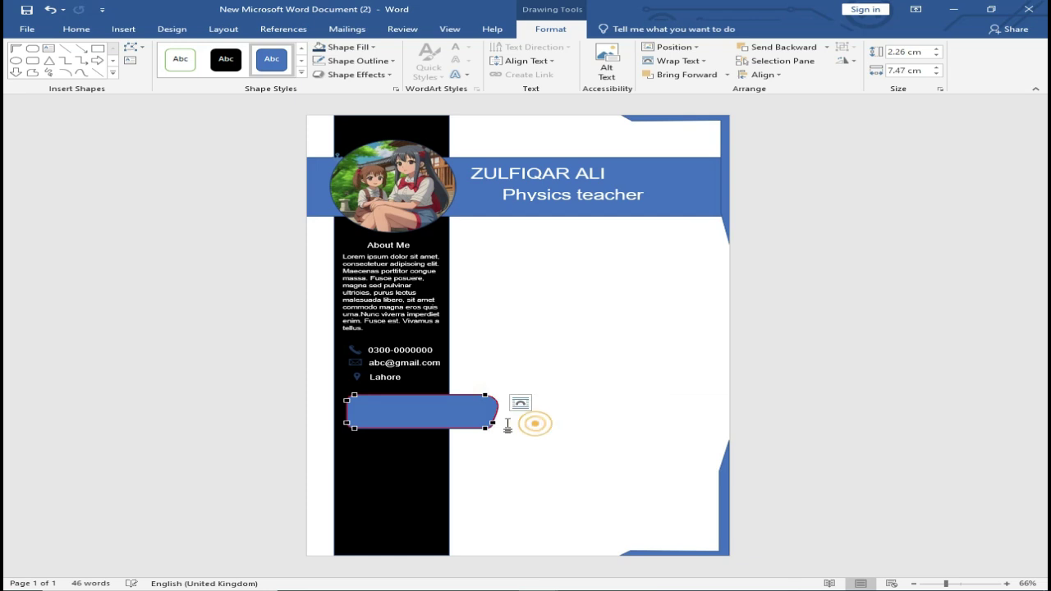
pyautogui.rightClick(493, 422)
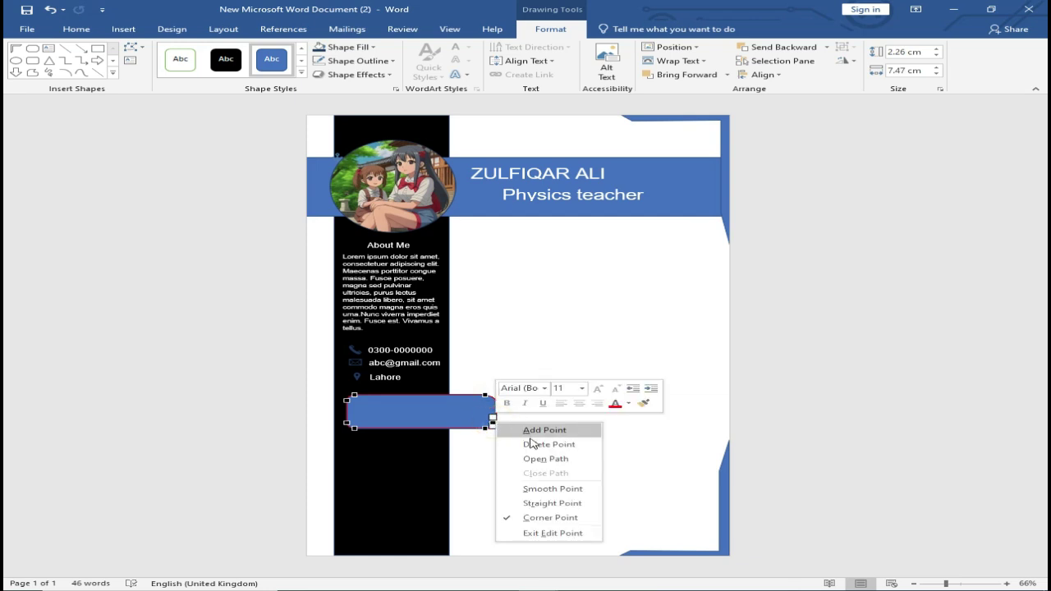
pyautogui.click(532, 442)
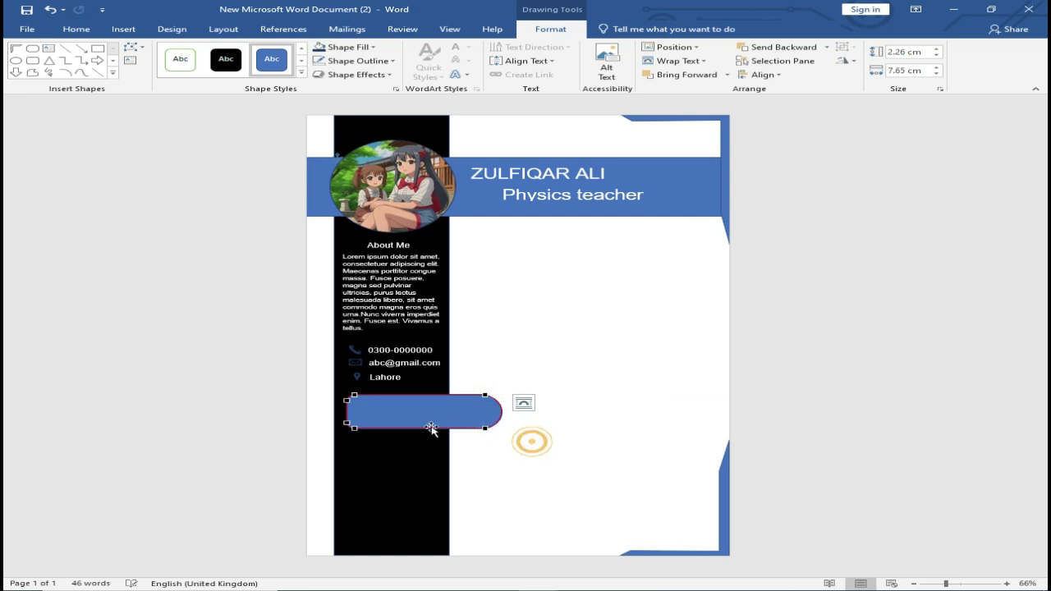
# Step: Round the left end the same way and shrink the pill to about 1.37 by 5.12 cm
pyautogui.rightClick(346, 399)
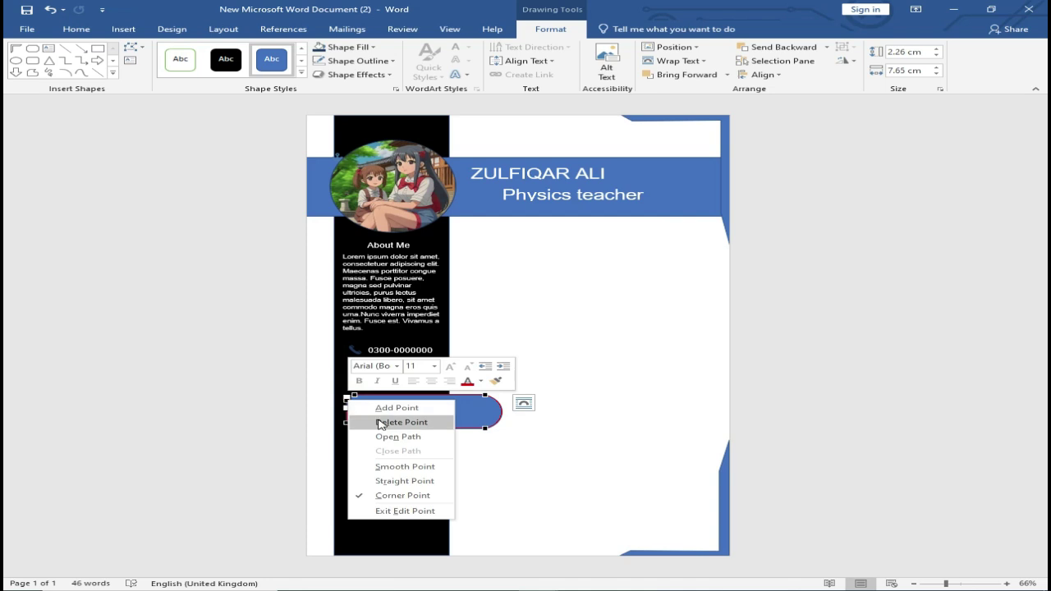
pyautogui.click(378, 419)
pyautogui.rightClick(345, 423)
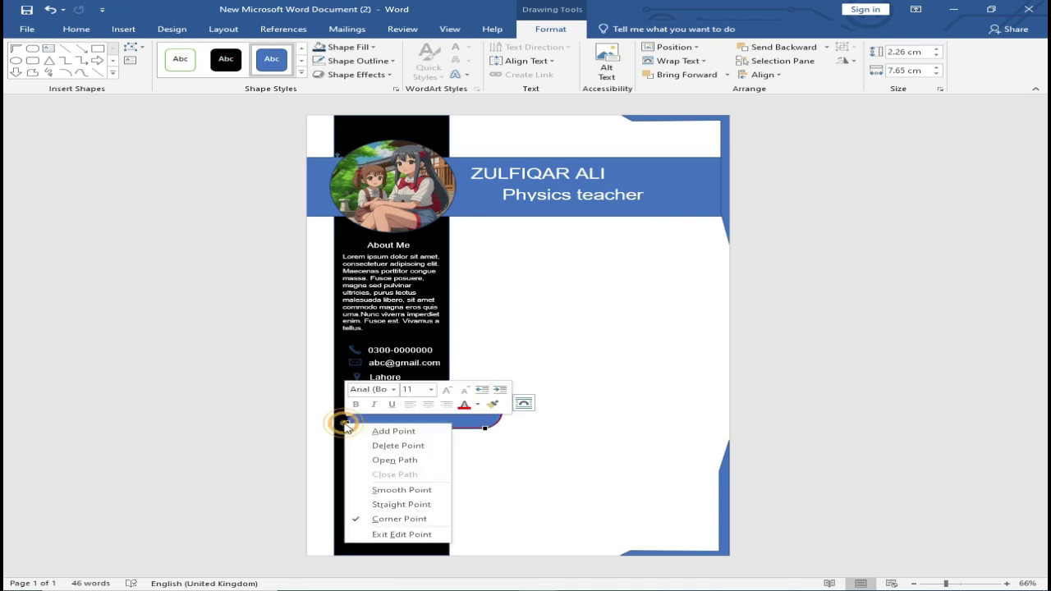
pyautogui.click(379, 443)
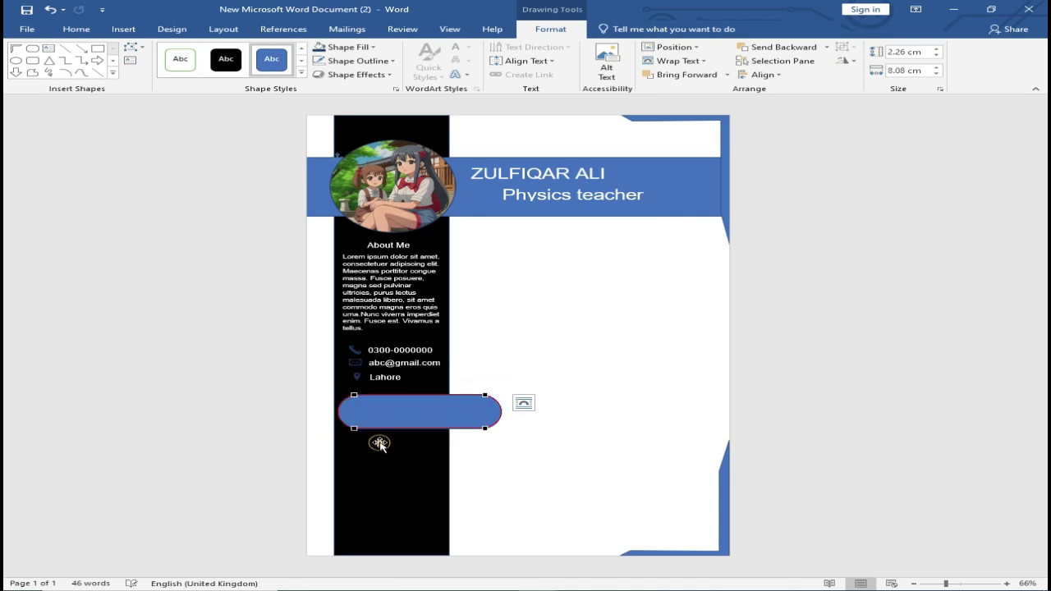
pyautogui.click(457, 408)
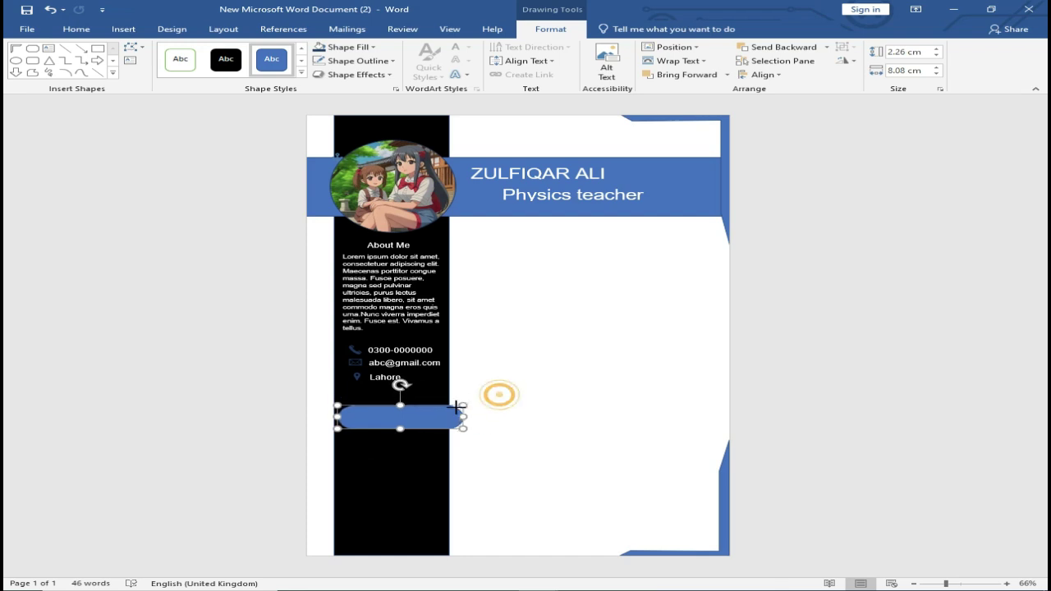
pyautogui.moveTo(499, 395)
pyautogui.mouseDown()
pyautogui.moveTo(442, 408)
pyautogui.moveTo(414, 399)
pyautogui.mouseUp()
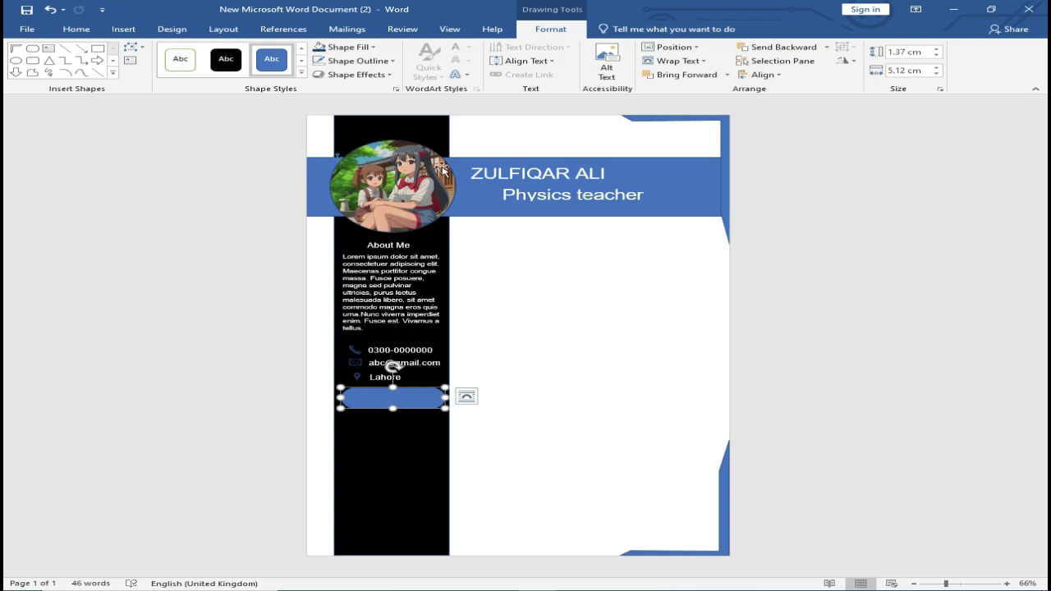
# Step: Fill the pill shape black
pyautogui.click(343, 47)
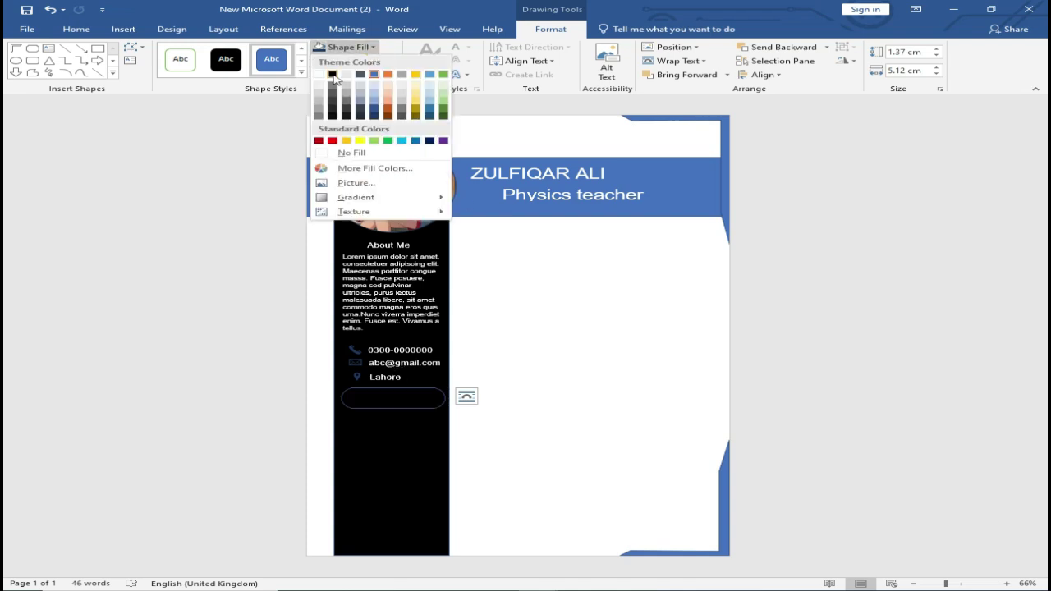
pyautogui.click(333, 75)
pyautogui.click(378, 442)
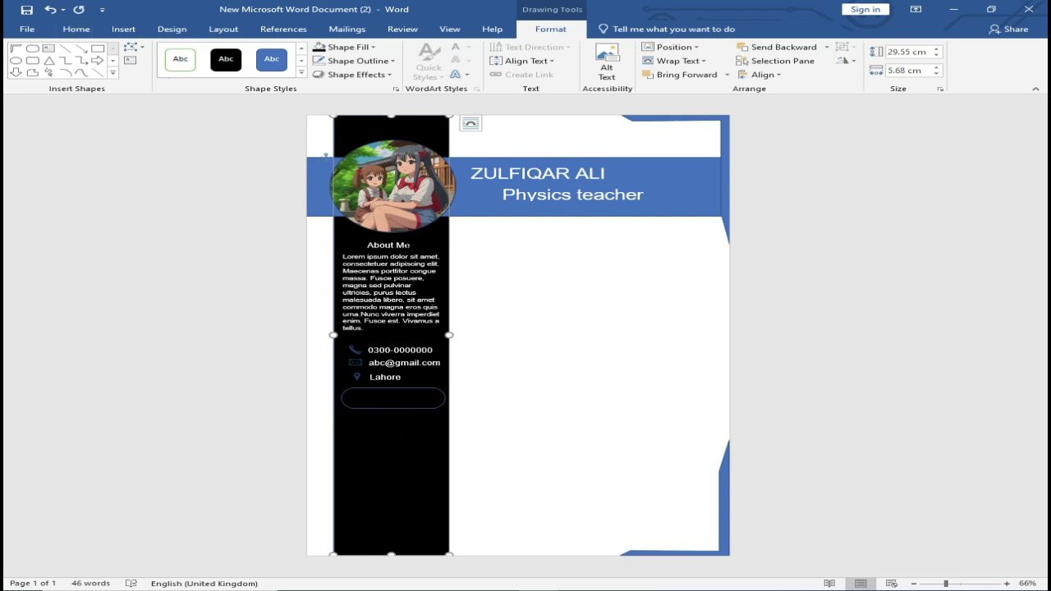
# Step: Copy the About Me heading box into the pill and relabel it 'Language'
pyautogui.click(388, 245)
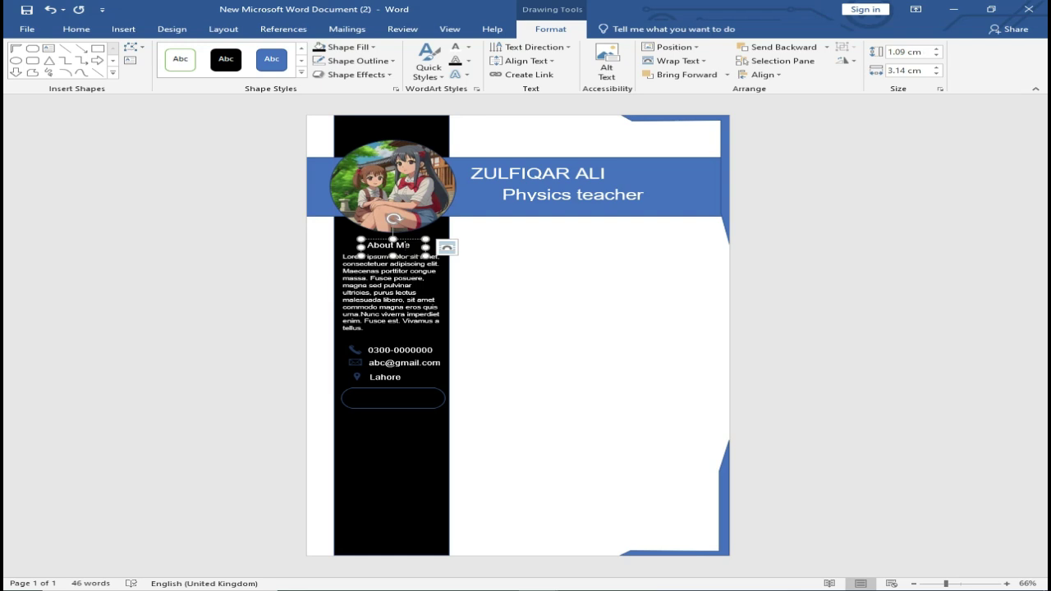
pyautogui.moveTo(388, 245); pyautogui.dragTo(384, 397)
pyautogui.tripleClick(414, 403)
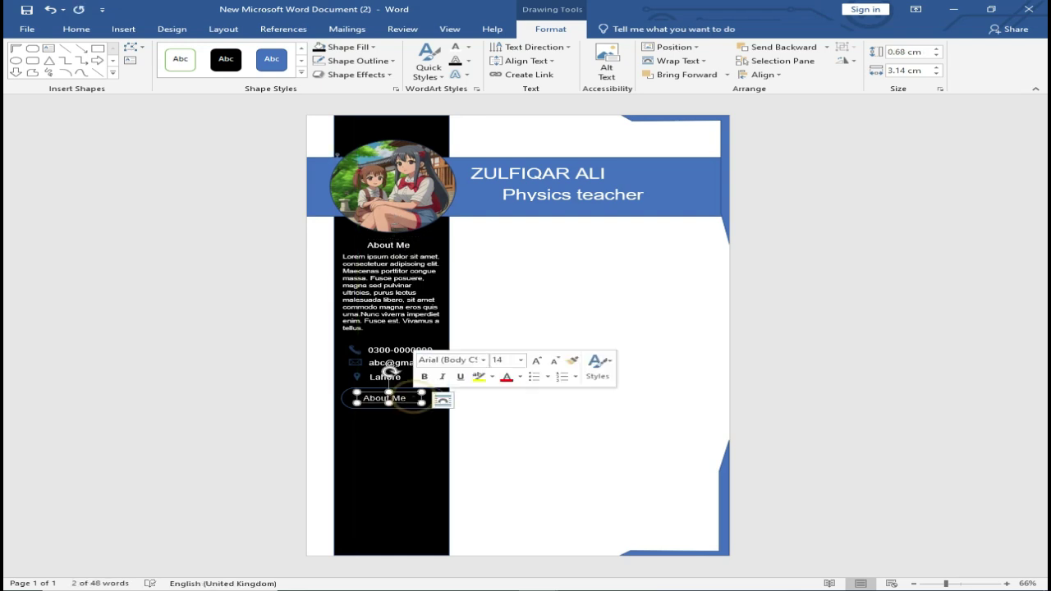
pyautogui.press('BackSpace')
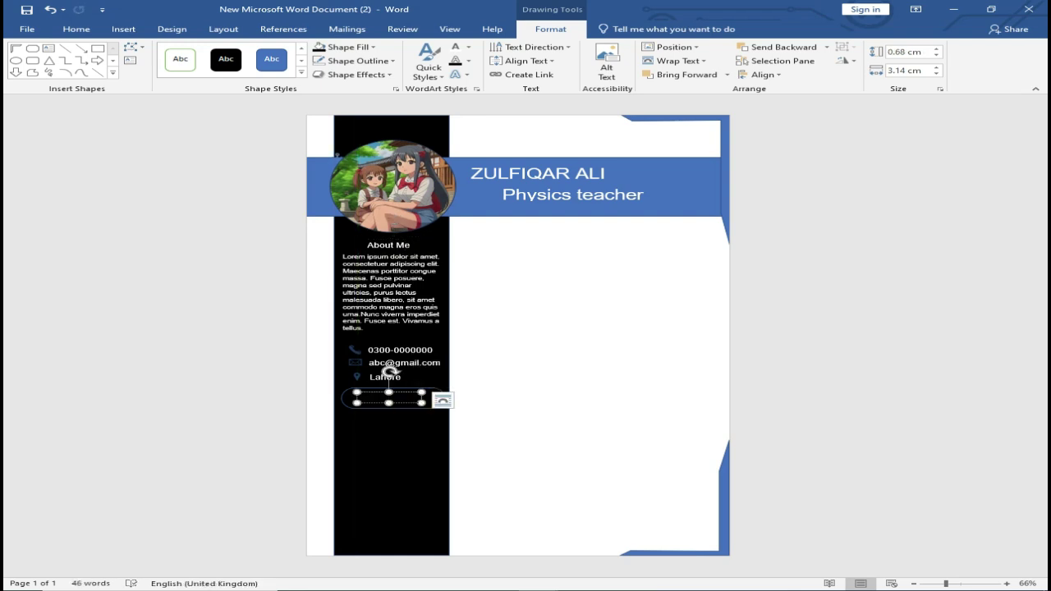
pyautogui.write('Language')
# Step: Centre the Language label and duplicate the Language pill lower in the sidebar
pyautogui.click(77, 29)
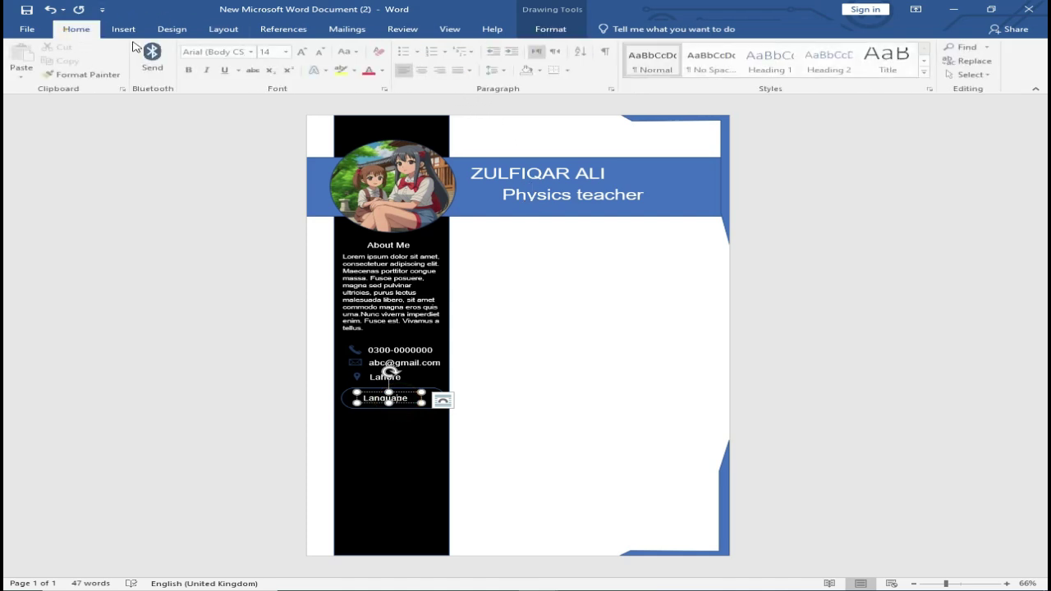
pyautogui.click(424, 71)
pyautogui.doubleClick(393, 401)
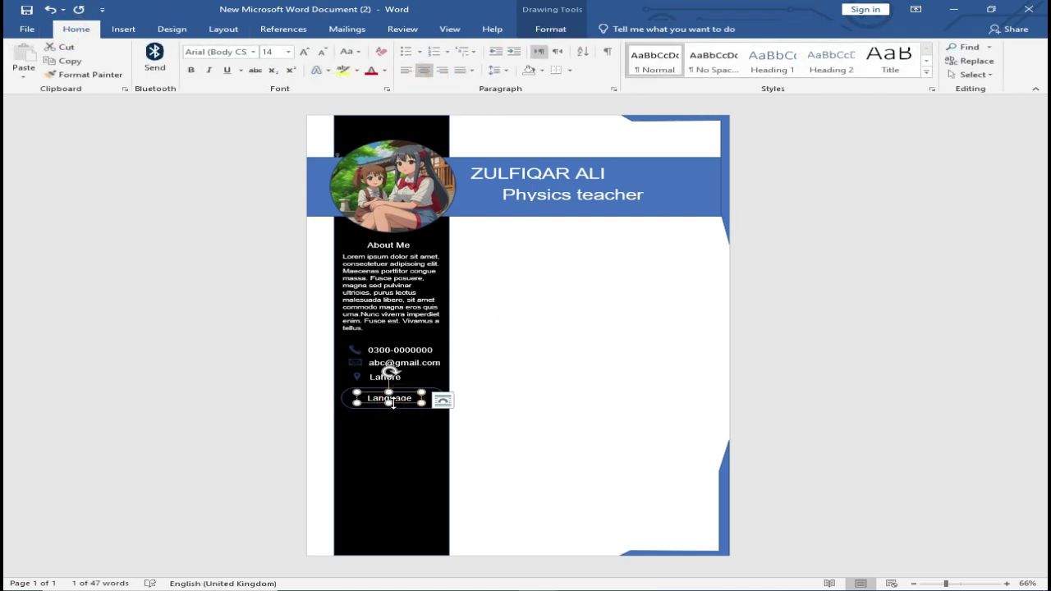
pyautogui.click(434, 400)
pyautogui.moveTo(409, 404); pyautogui.dragTo(428, 473)
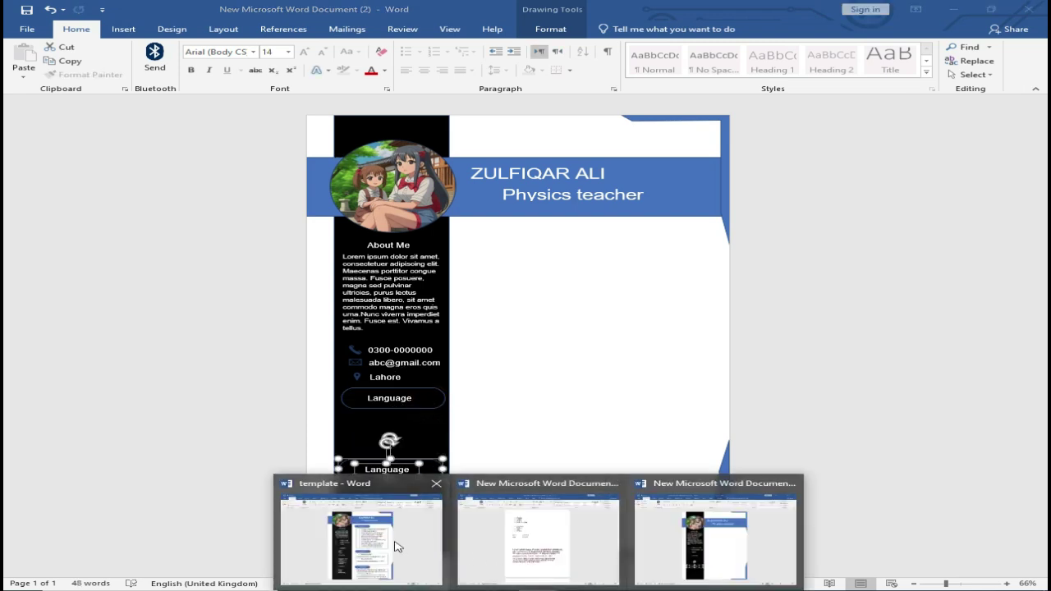
# Step: Check the finished template for reference, then return to the draft and select the About Me box
pyautogui.click(386, 534)
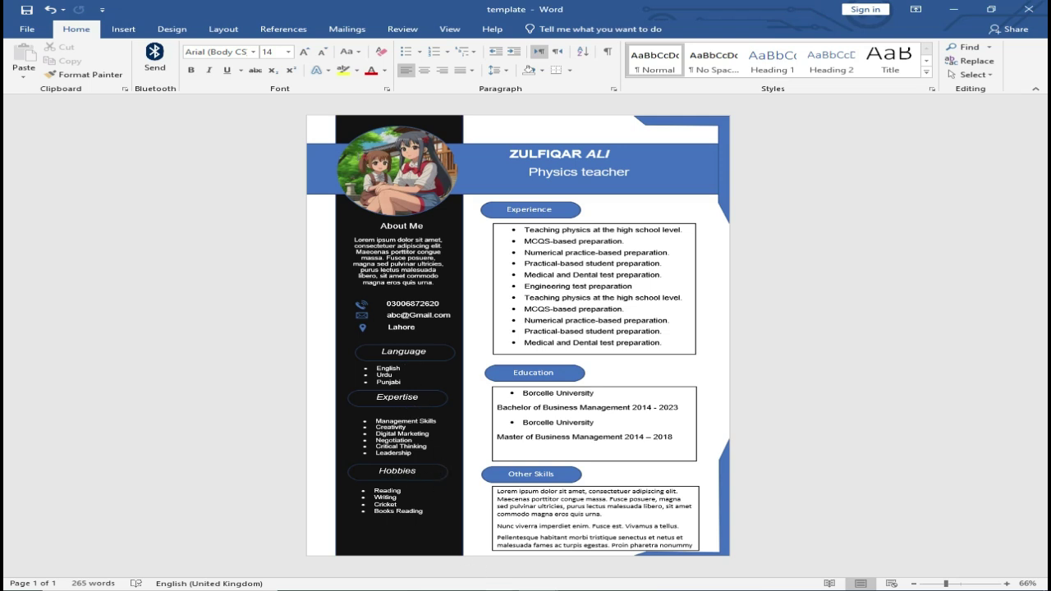
pyautogui.click(679, 552)
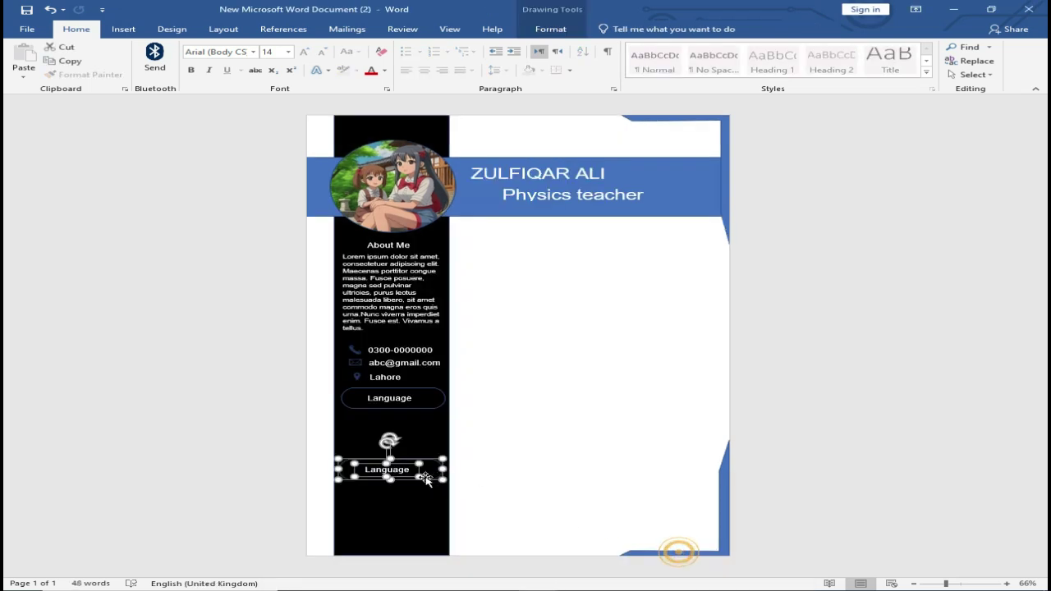
pyautogui.click(394, 401)
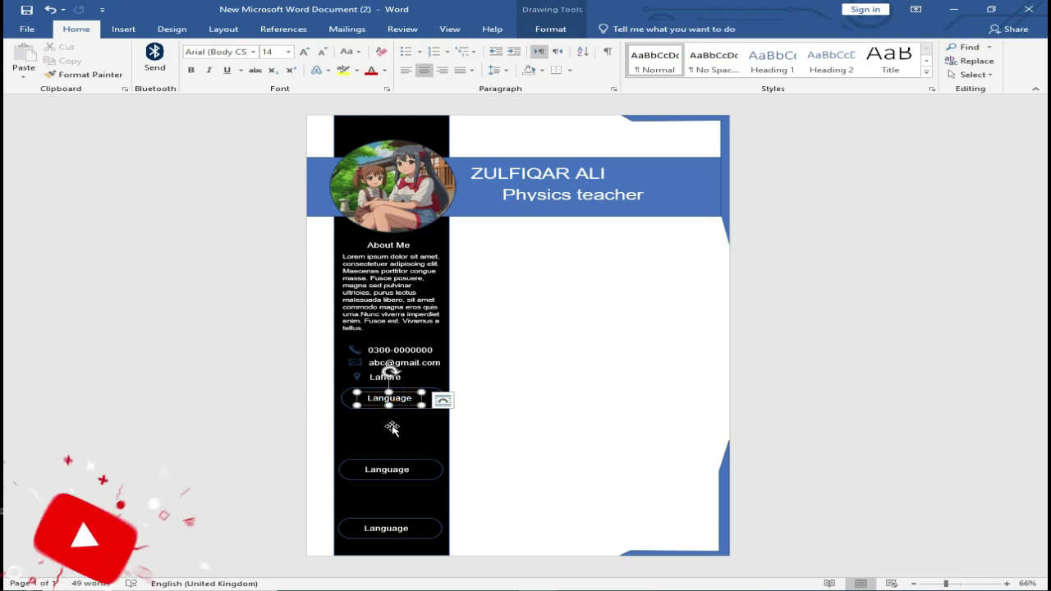
pyautogui.click(402, 414)
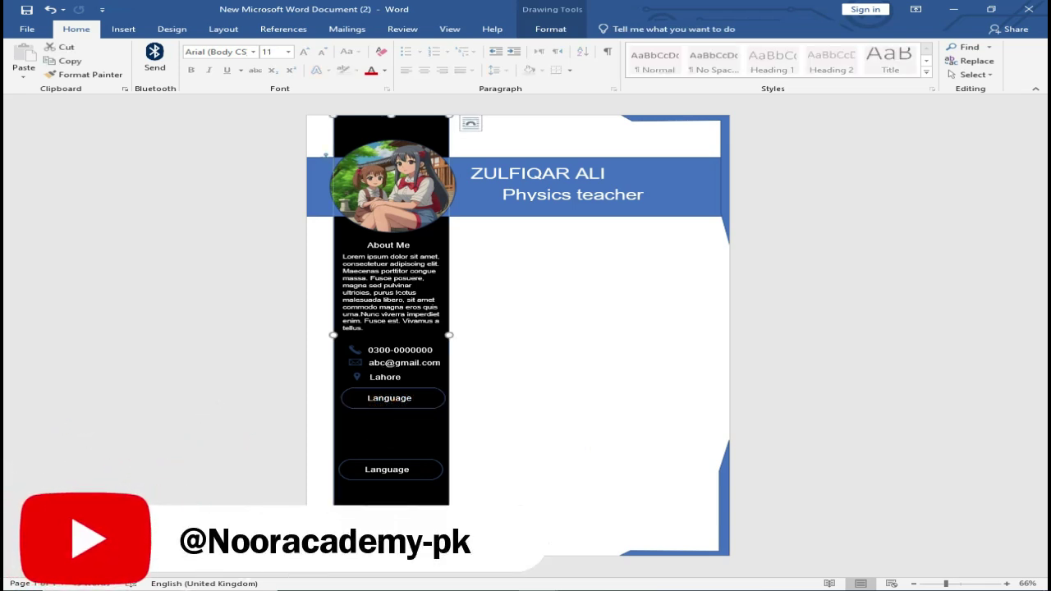
pyautogui.click(393, 247)
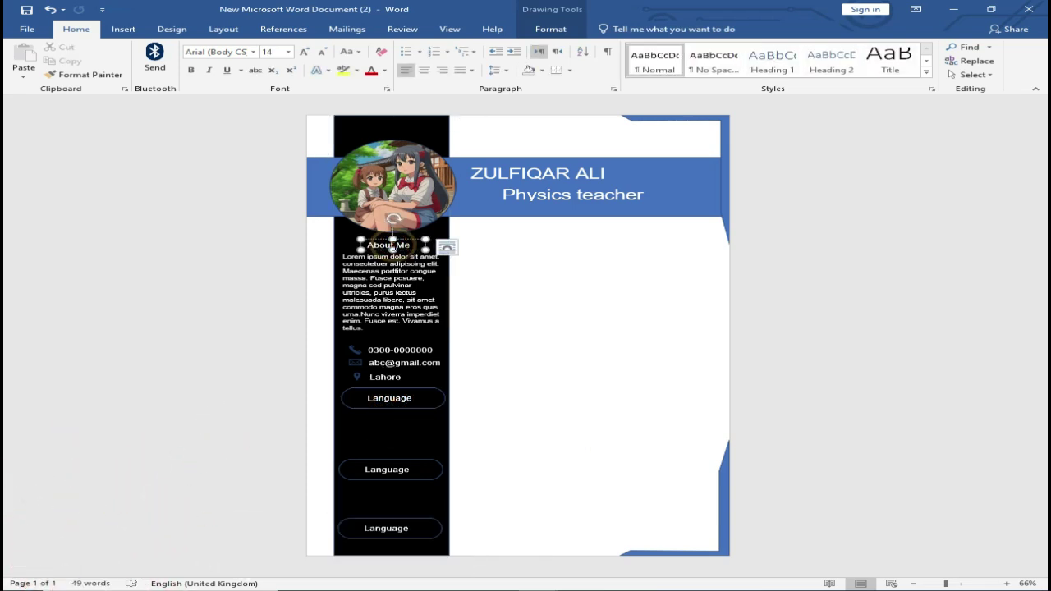
# Step: Copy the About Me box below the Language pill, enlarge it, and clear its text
pyautogui.moveTo(423, 250); pyautogui.dragTo(407, 419)
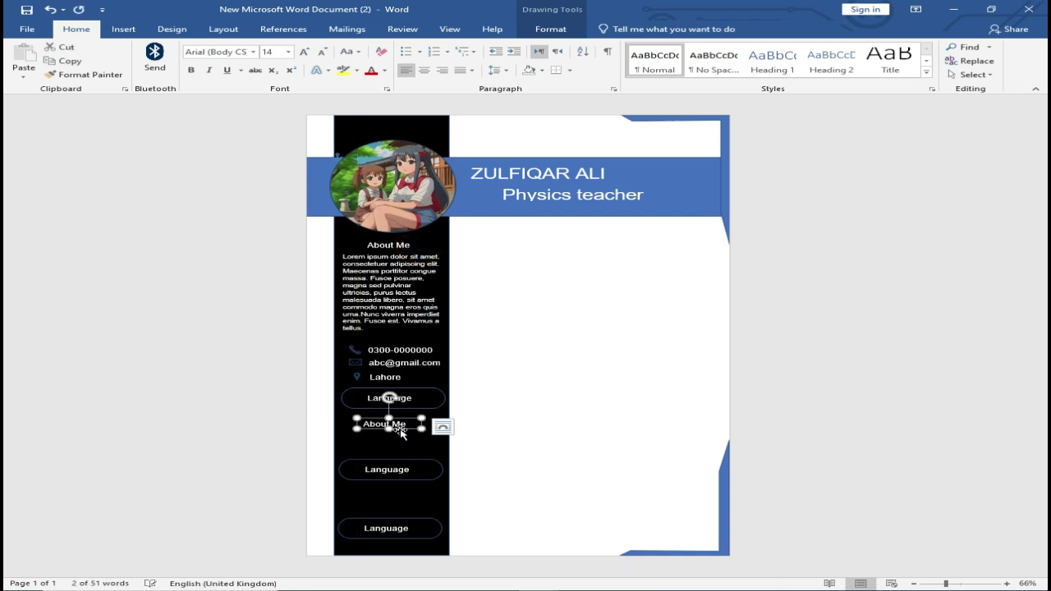
pyautogui.moveTo(387, 429); pyautogui.dragTo(388, 454)
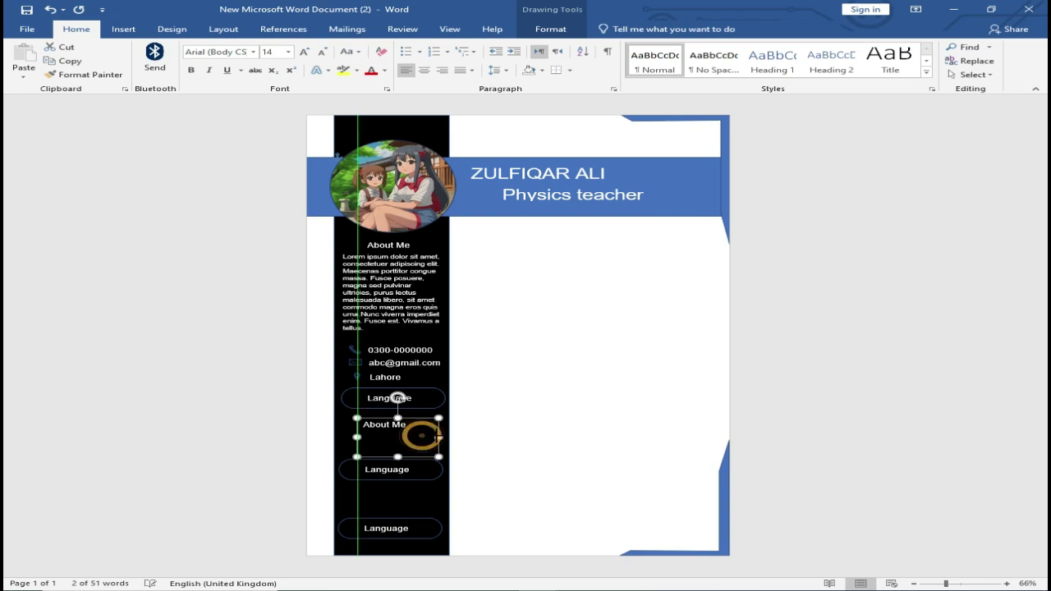
pyautogui.moveTo(421, 436); pyautogui.dragTo(439, 436)
pyautogui.moveTo(355, 437); pyautogui.dragTo(340, 437)
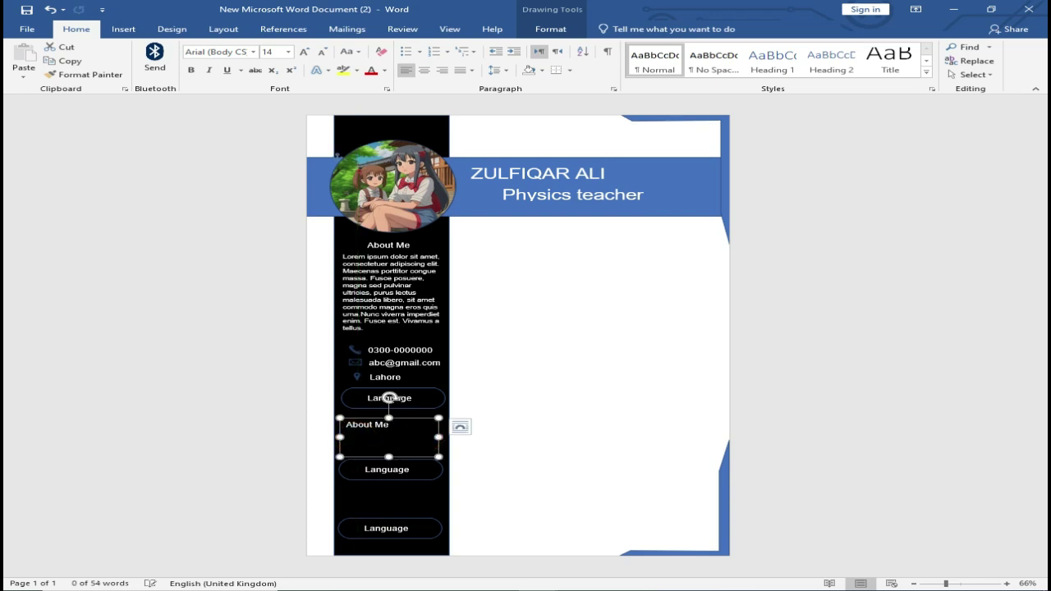
pyautogui.press('Delete')
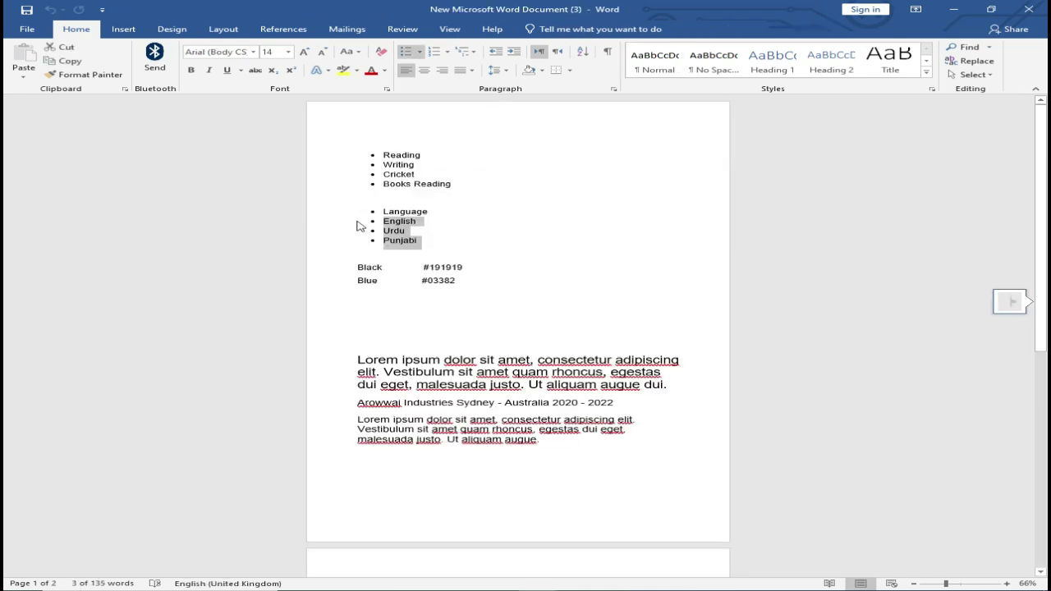
# Step: Paste the English, Urdu and Punjabi list from the template into the box
pyautogui.hotkey('ctrl', 'c')
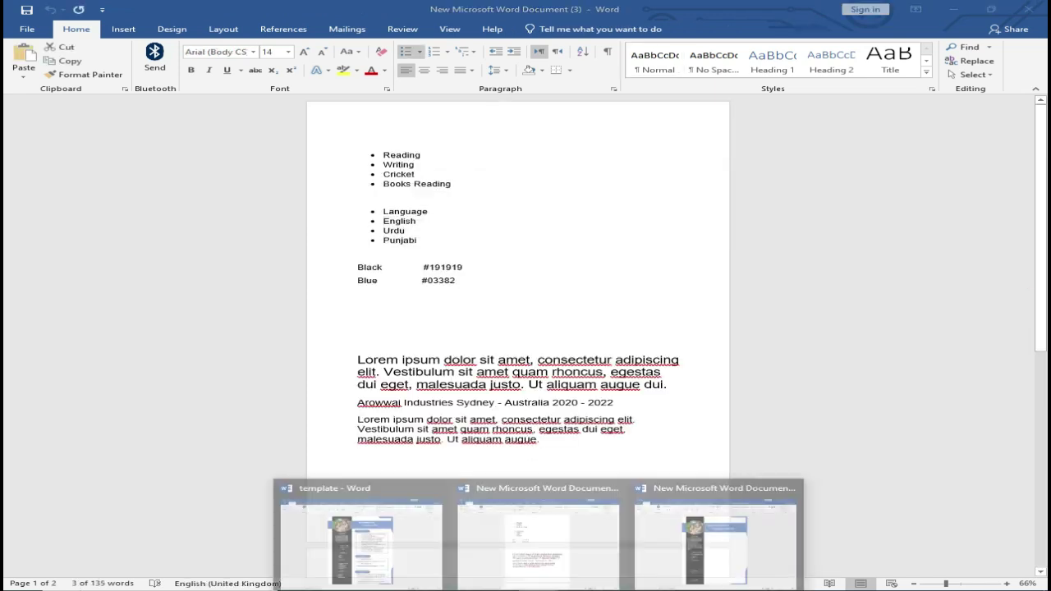
pyautogui.click(754, 541)
pyautogui.hotkey('ctrl', 'v')
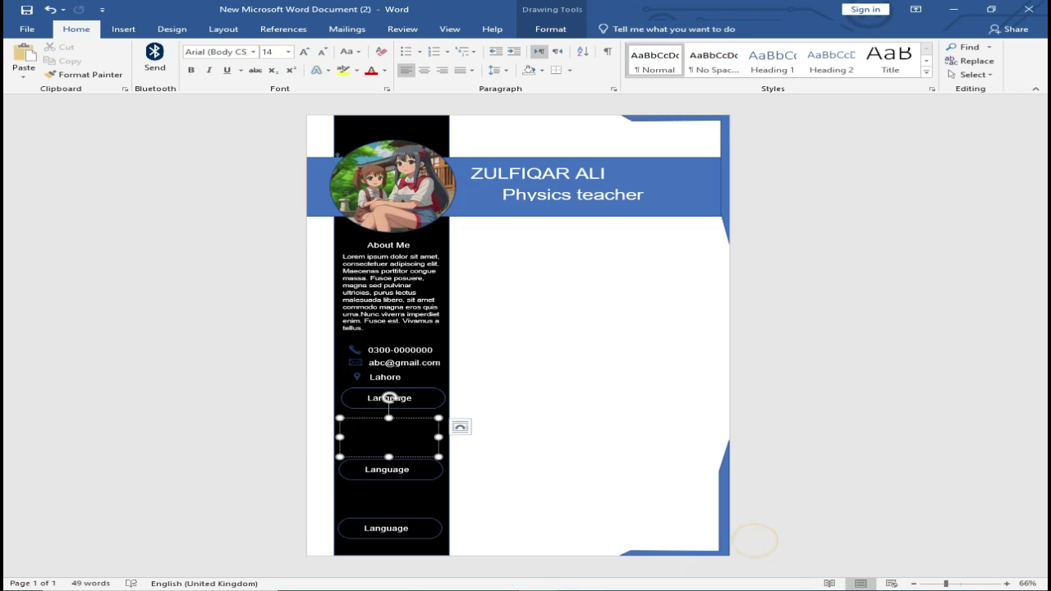
pyautogui.hotkey('ctrl', 'v')
# Step: Rename the second pill to Expertise and duplicate the list box below it
pyautogui.moveTo(390, 398); pyautogui.dragTo(386, 444)
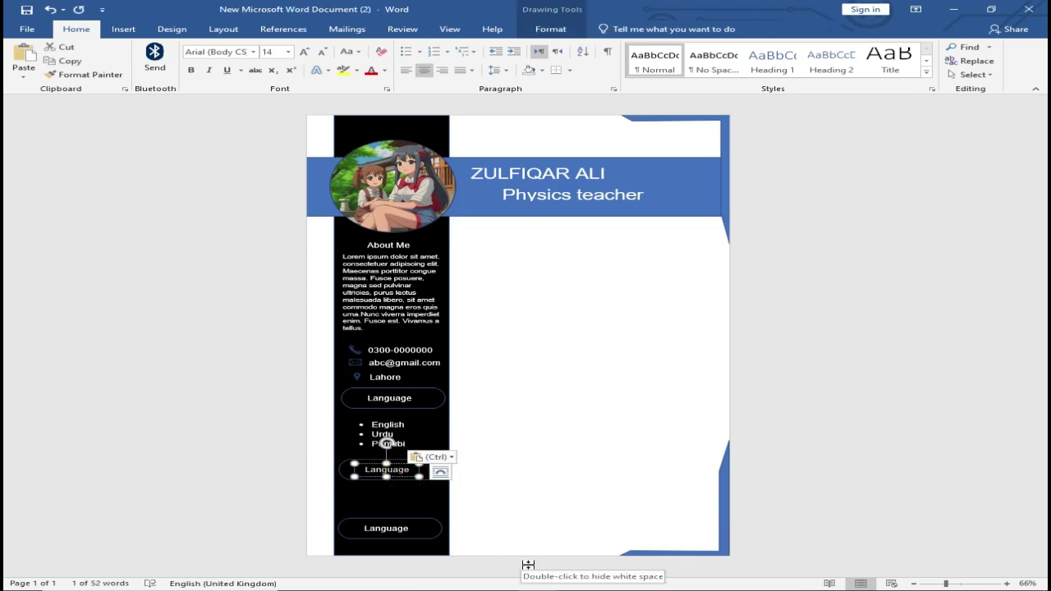
pyautogui.click(540, 486)
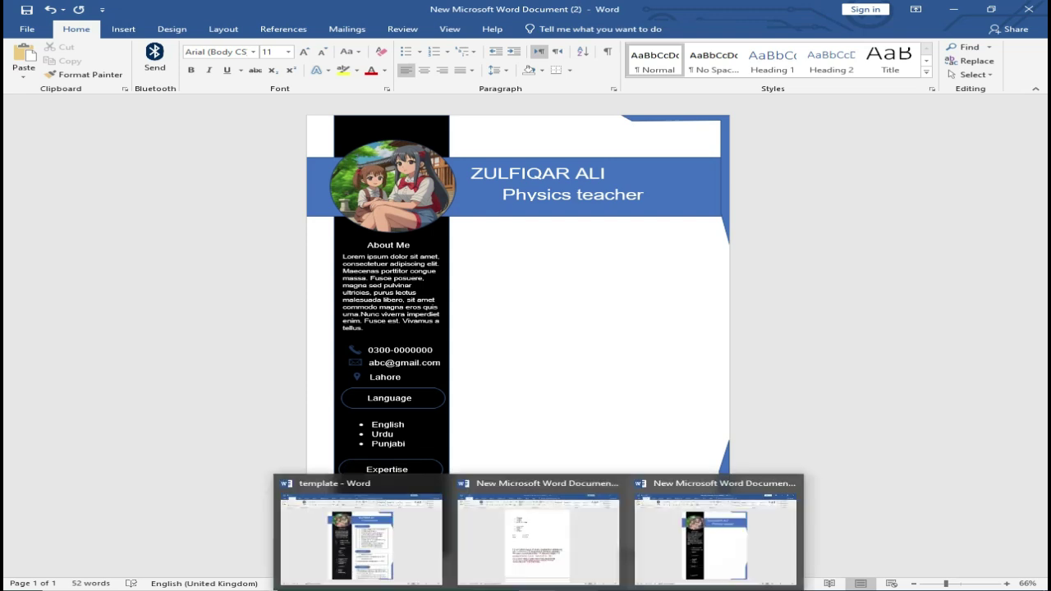
pyautogui.click(386, 442)
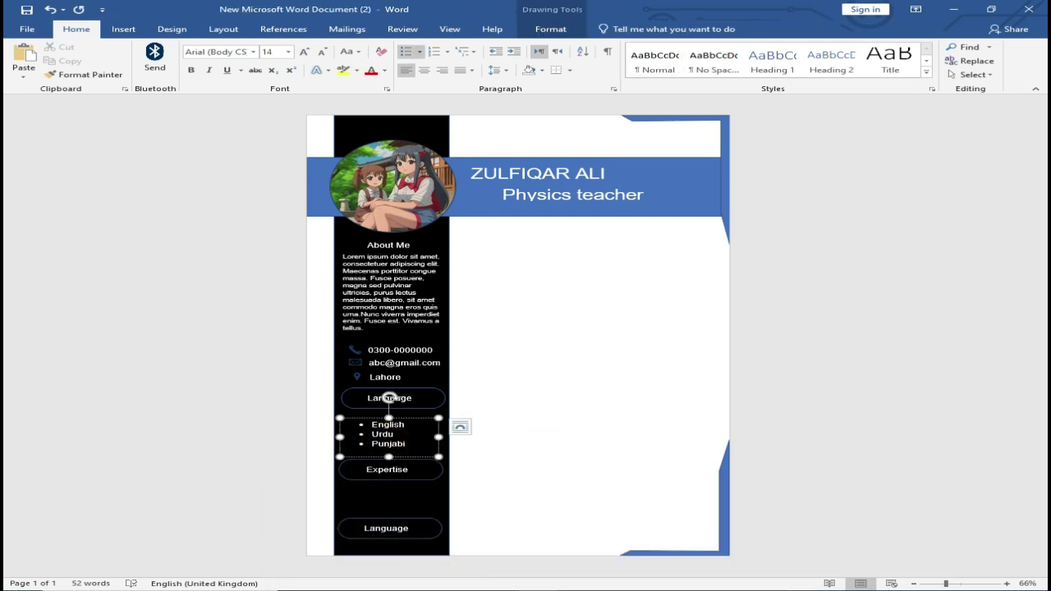
pyautogui.moveTo(390, 397); pyautogui.dragTo(390, 493)
# Step: Paste Management Skills, Creativity, Digital Marketing and Negotiation from the notes into the new box
pyautogui.scroll(-5, 379, 378)
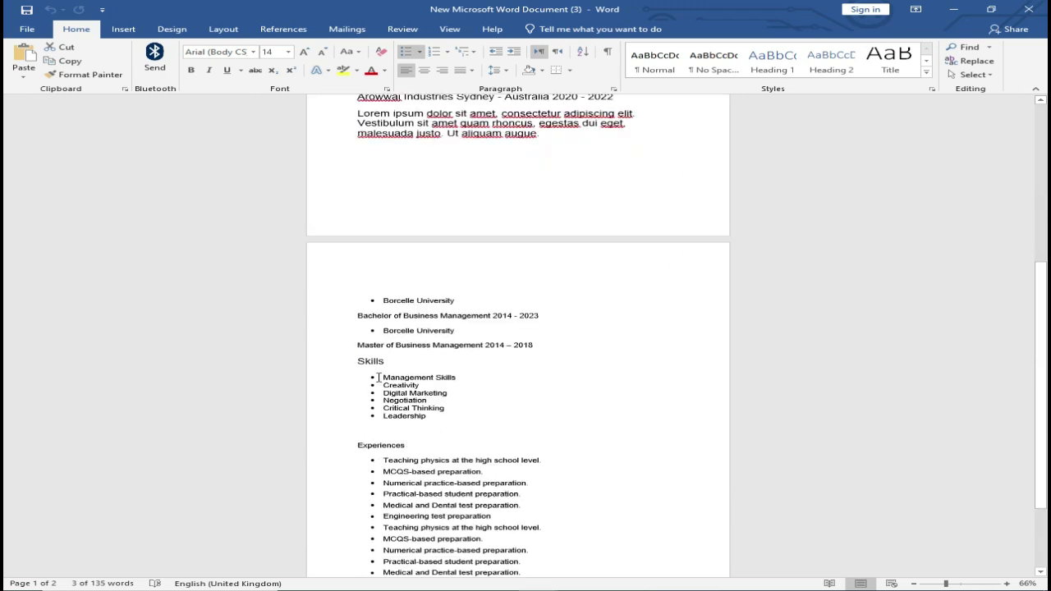
pyautogui.moveTo(379, 378); pyautogui.dragTo(427, 401)
pyautogui.hotkey('ctrl', 'c')
pyautogui.hotkey('alt', 'Tab')
pyautogui.hotkey('ctrl', 'v')
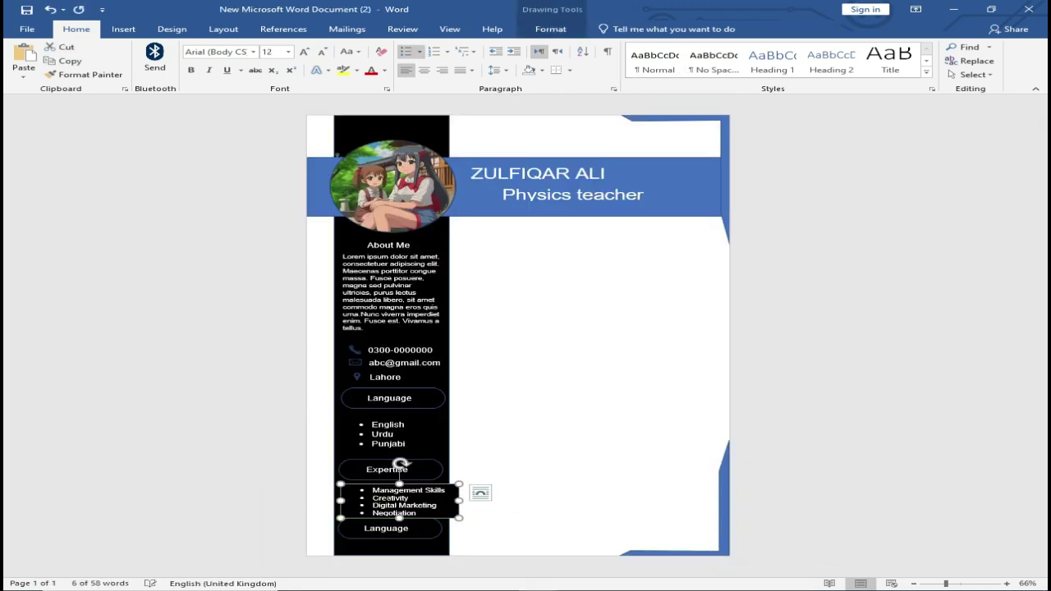
pyautogui.doubleClick(386, 528)
# Step: Label the third pill Hobbies and select the language list box beneath it
pyautogui.write('Hobbies')
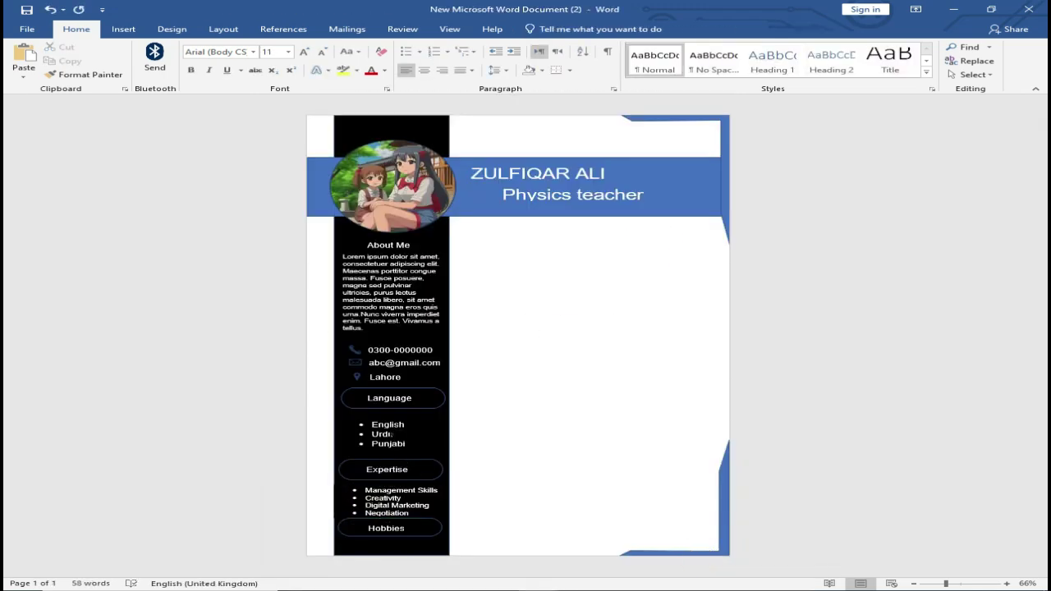
pyautogui.click(391, 433)
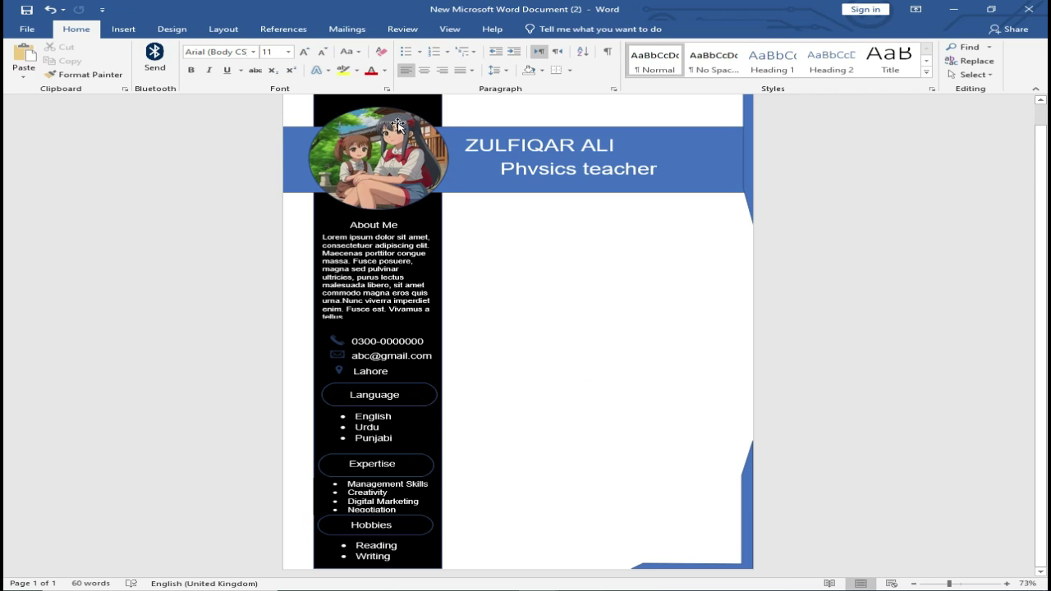
pyautogui.click(123, 28)
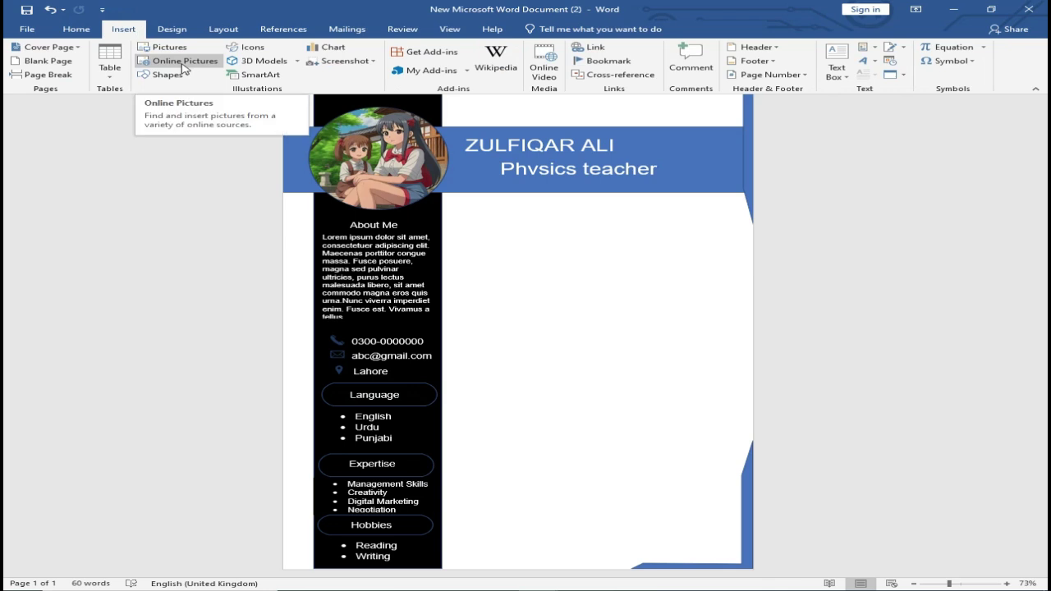
# Step: Draw a rounded rectangle below the blue header and round off its corners
pyautogui.click(188, 75)
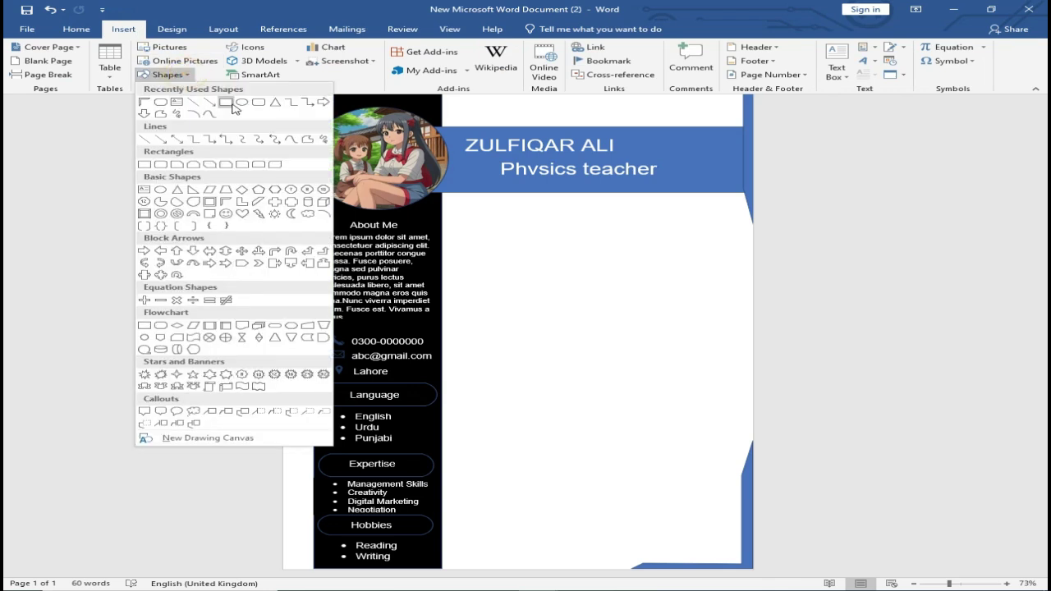
pyautogui.click(257, 103)
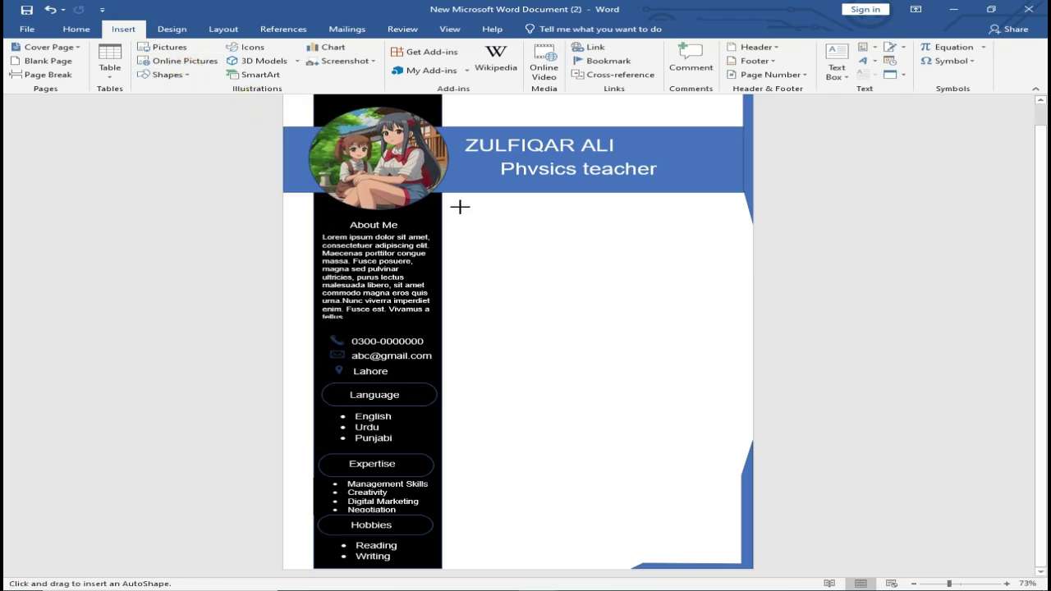
pyautogui.moveTo(460, 207); pyautogui.dragTo(606, 237)
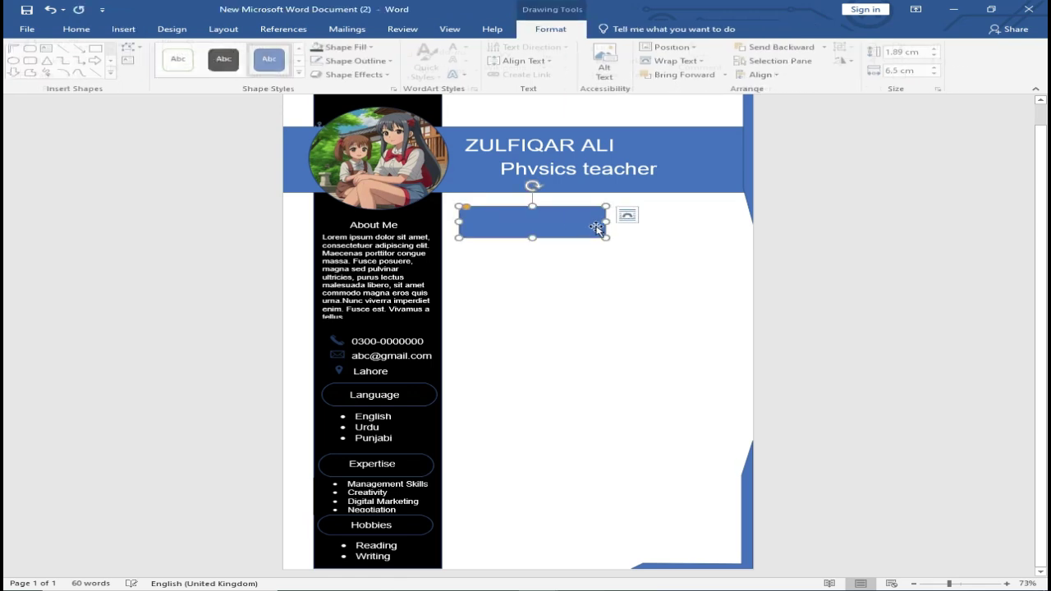
pyautogui.rightClick(573, 224)
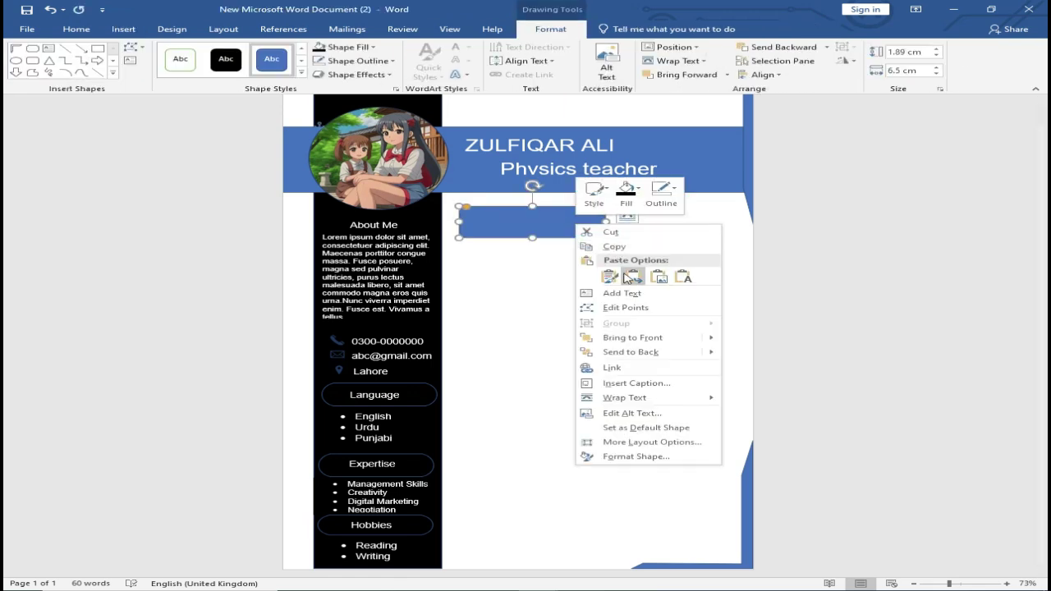
pyautogui.click(633, 308)
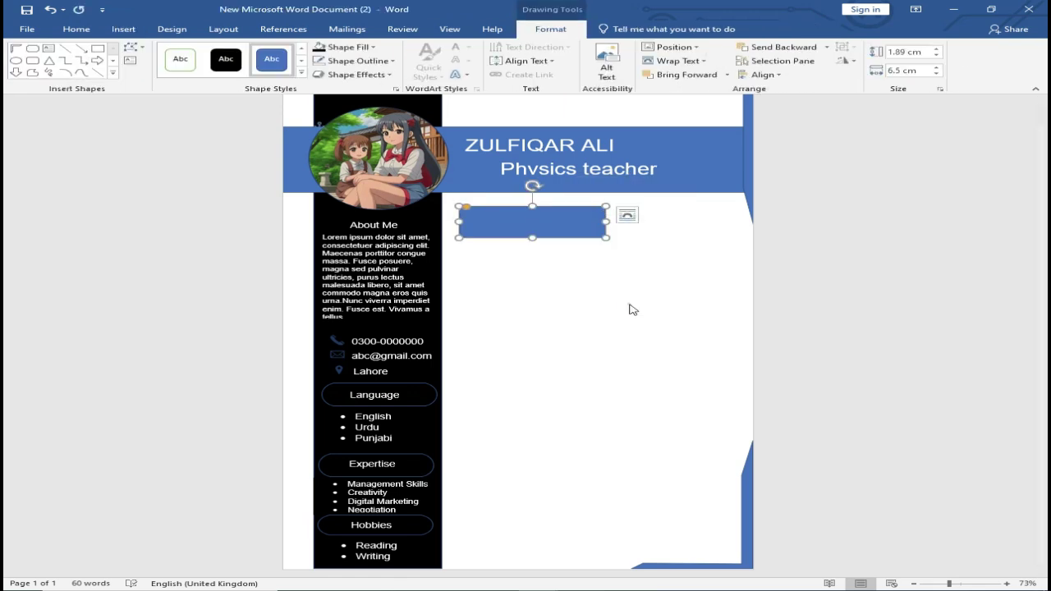
pyautogui.rightClick(605, 211)
pyautogui.click(638, 235)
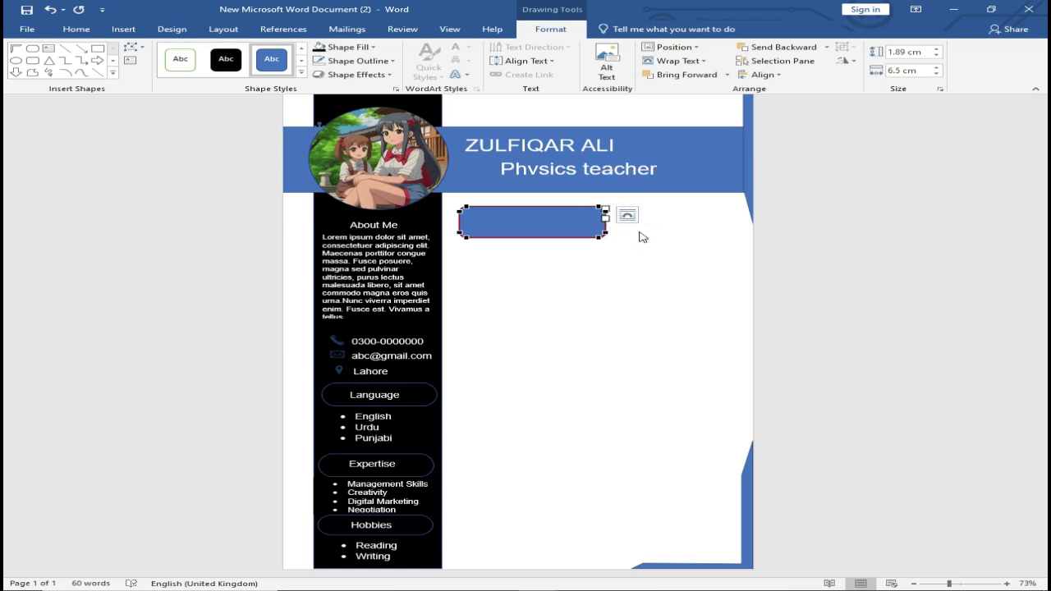
pyautogui.rightClick(459, 211)
pyautogui.click(567, 272)
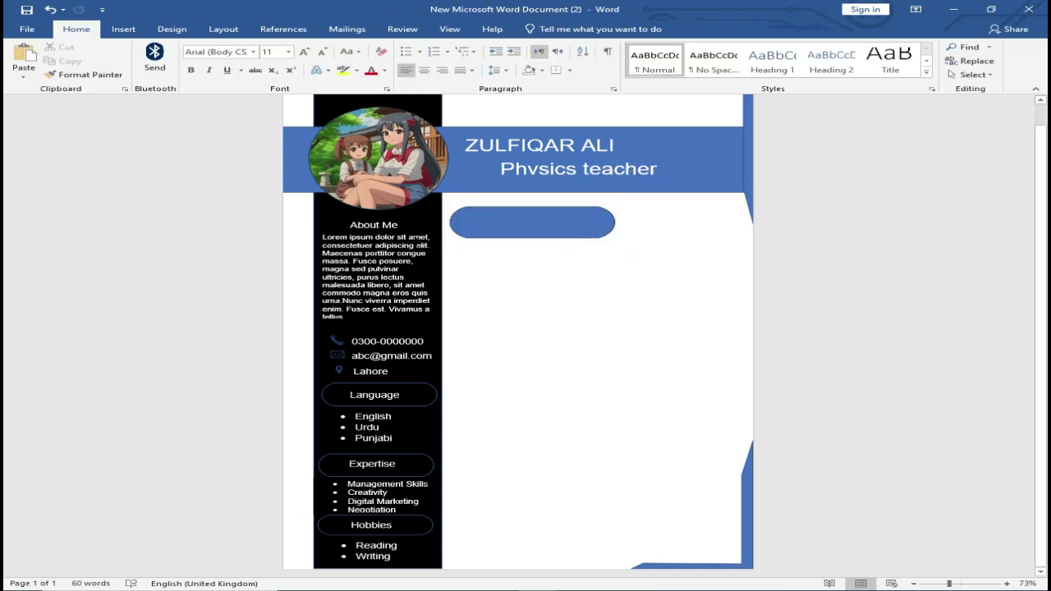
# Step: Copy the About Me heading box into the shape with a blue fill and white text
pyautogui.click(413, 228)
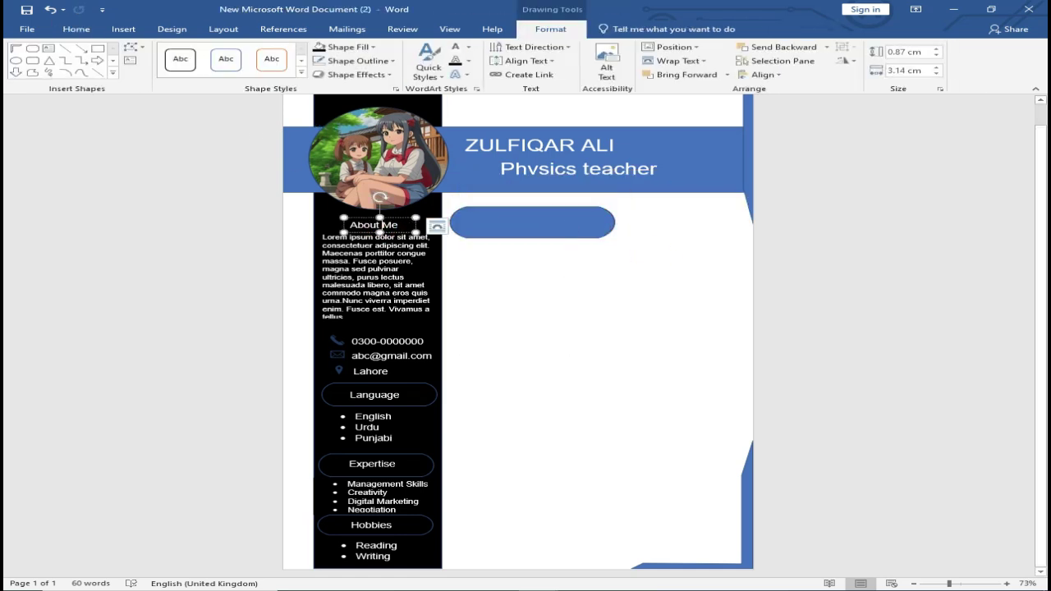
pyautogui.moveTo(404, 224); pyautogui.dragTo(543, 222)
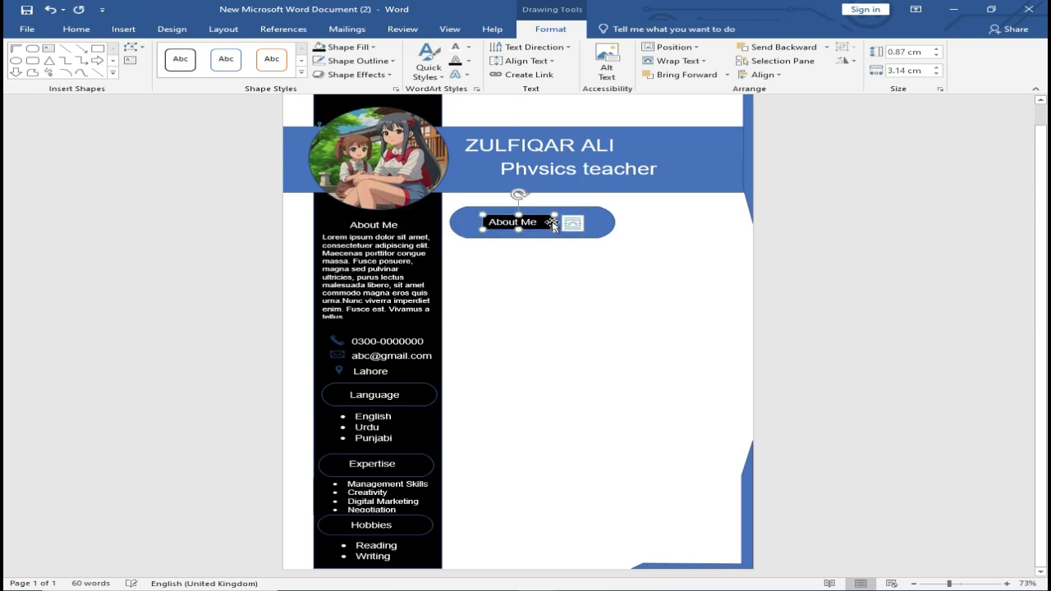
pyautogui.click(372, 46)
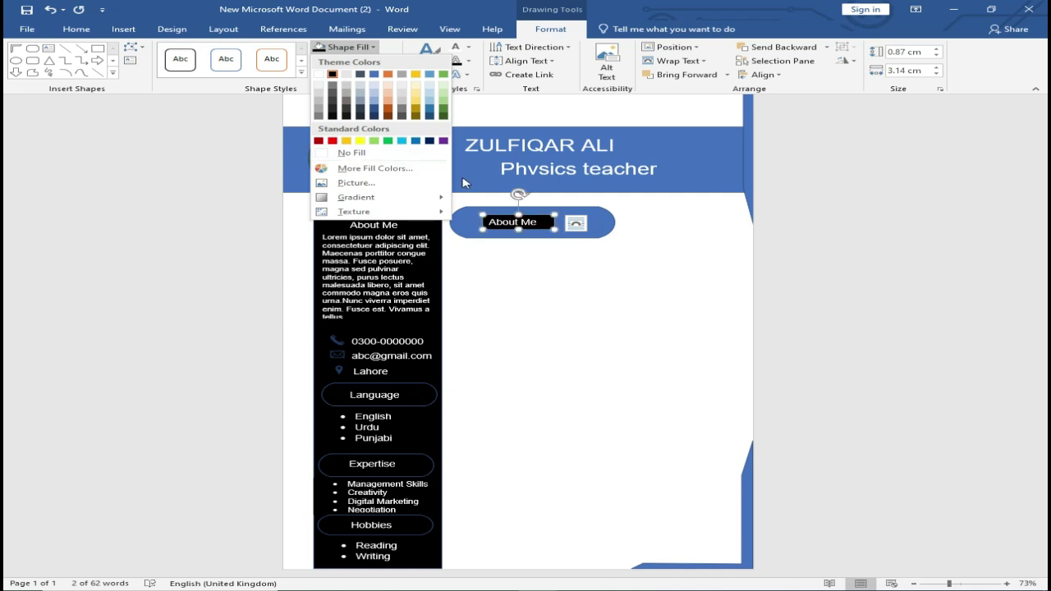
pyautogui.click(374, 74)
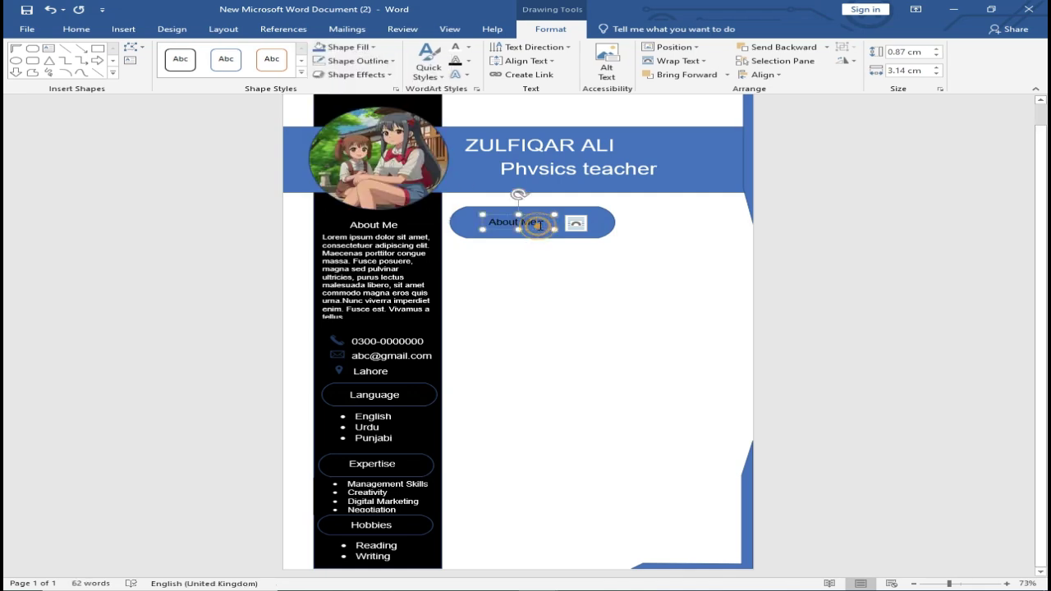
pyautogui.click(541, 229)
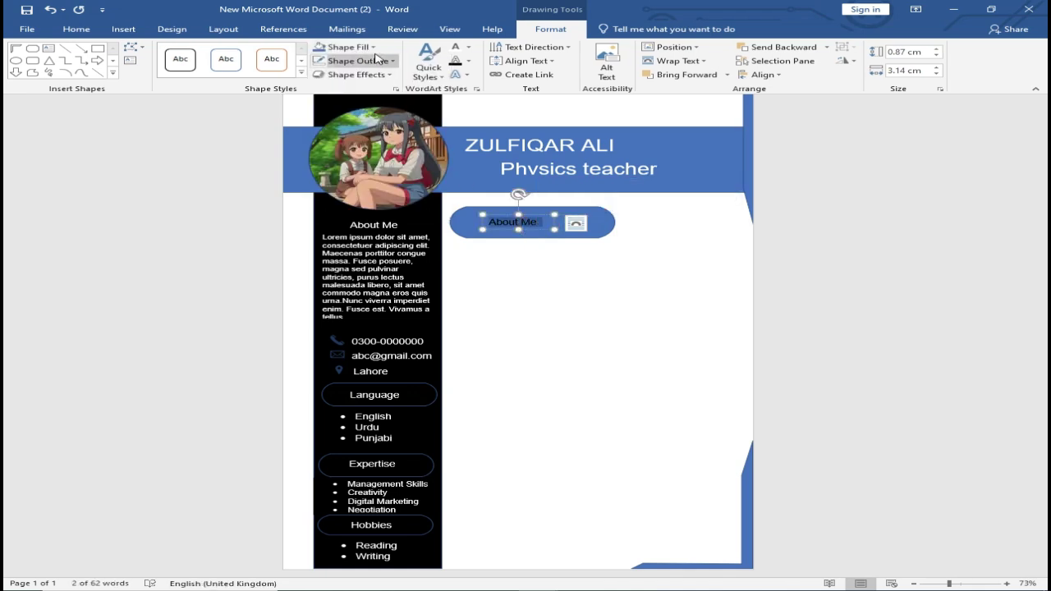
pyautogui.click(469, 61)
pyautogui.click(461, 89)
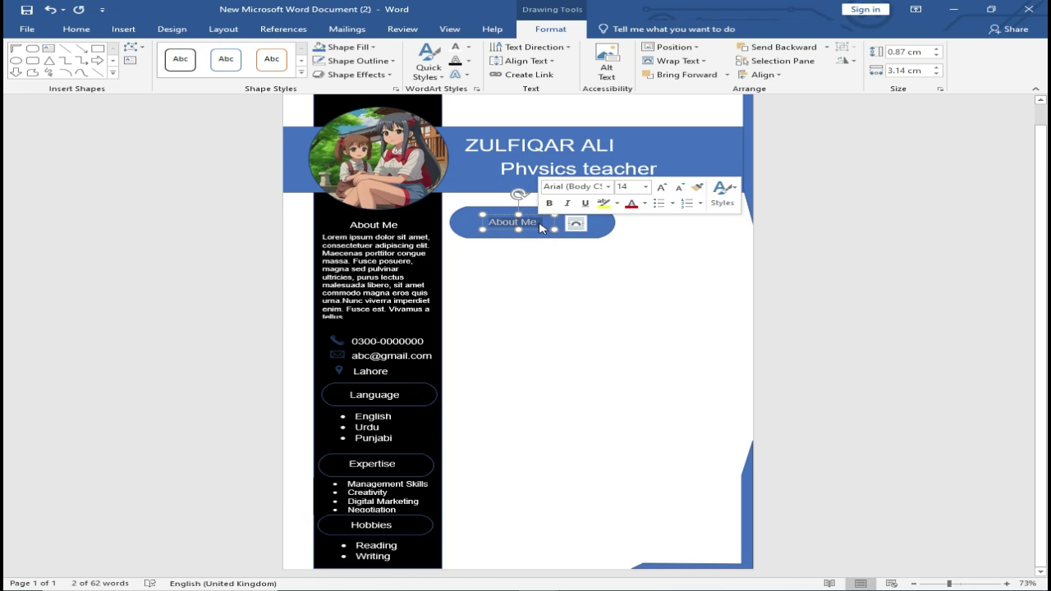
# Step: Relabel the pill Education and set its text to 20 pt
pyautogui.write('Education')
pyautogui.doubleClick(514, 222)
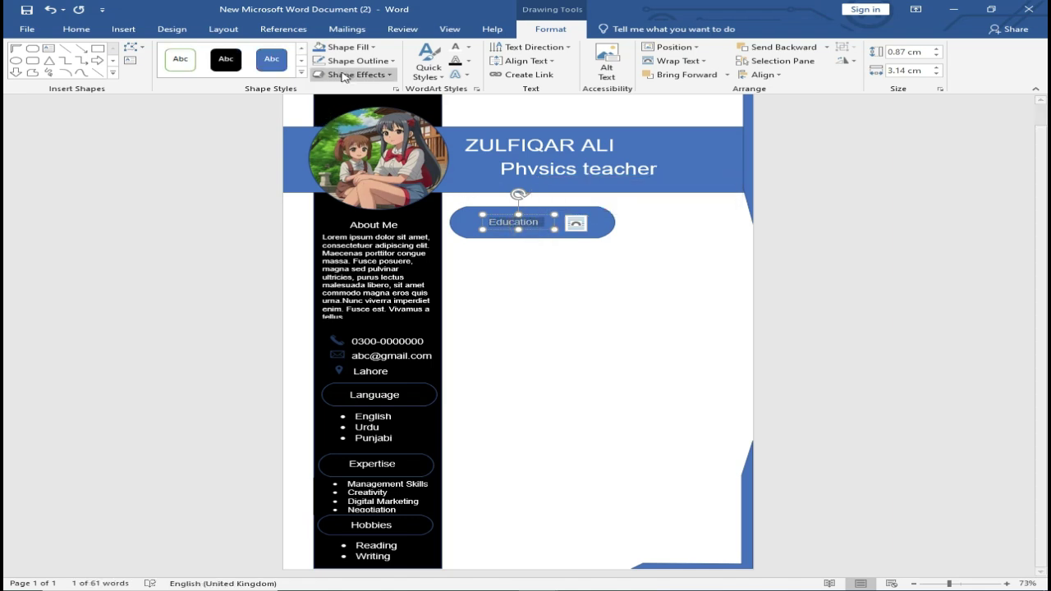
pyautogui.click(77, 29)
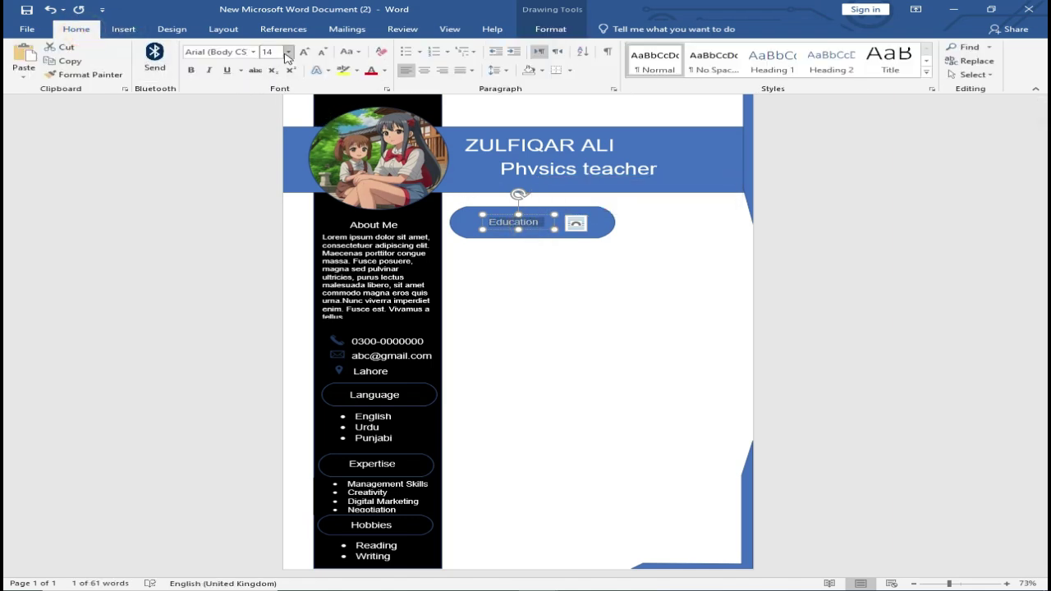
pyautogui.click(288, 53)
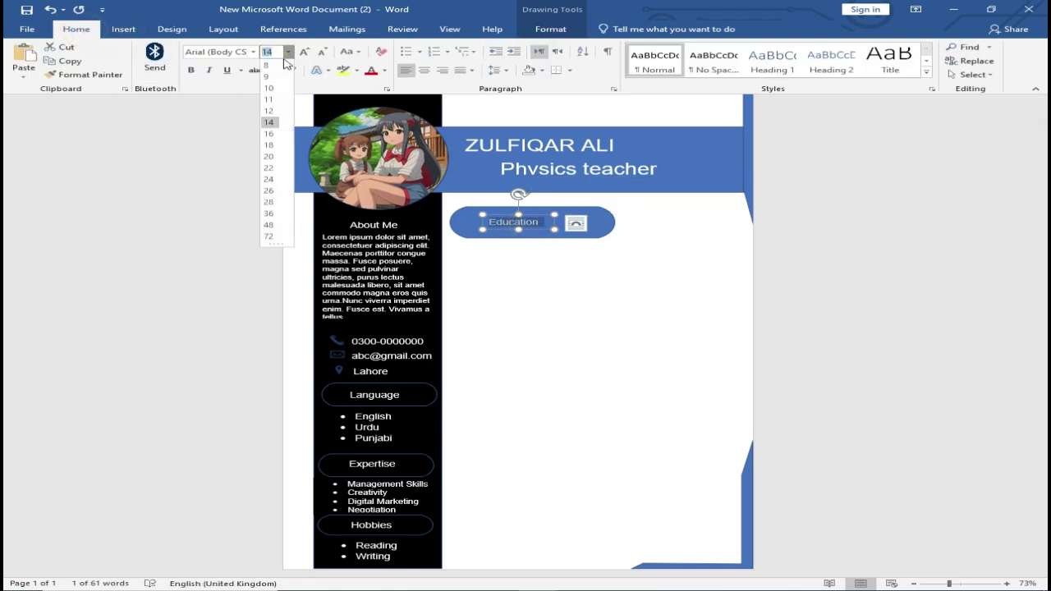
pyautogui.click(270, 157)
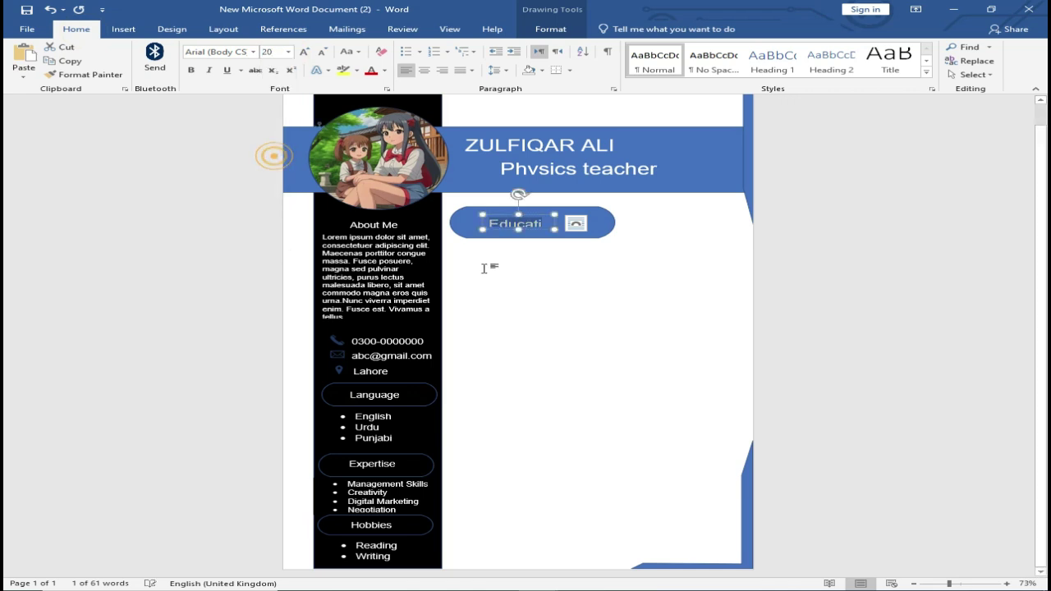
pyautogui.click(488, 265)
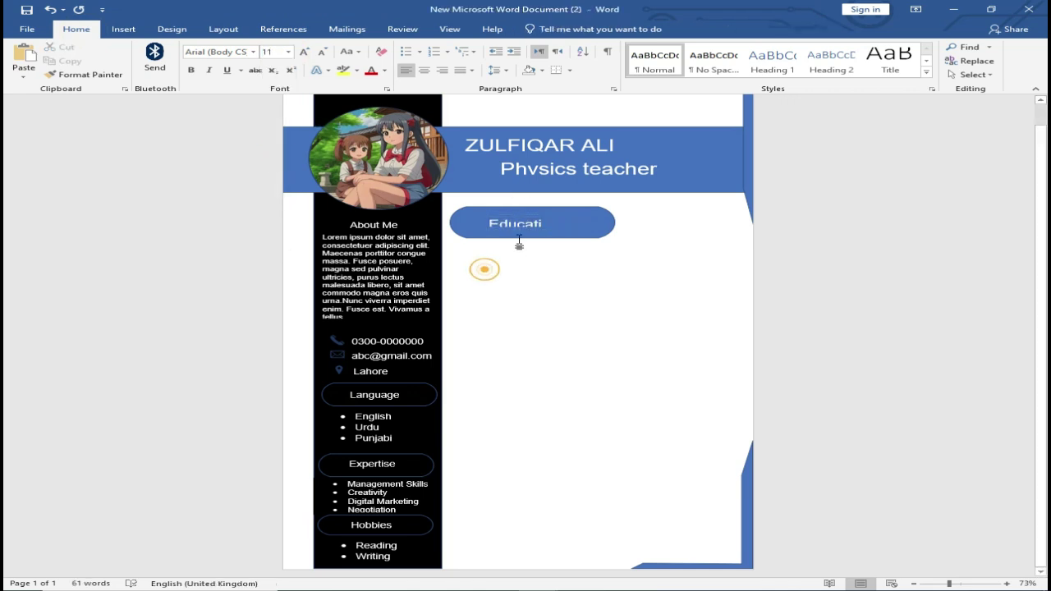
# Step: Duplicate the Education pill twice further down the right column
pyautogui.click(565, 212)
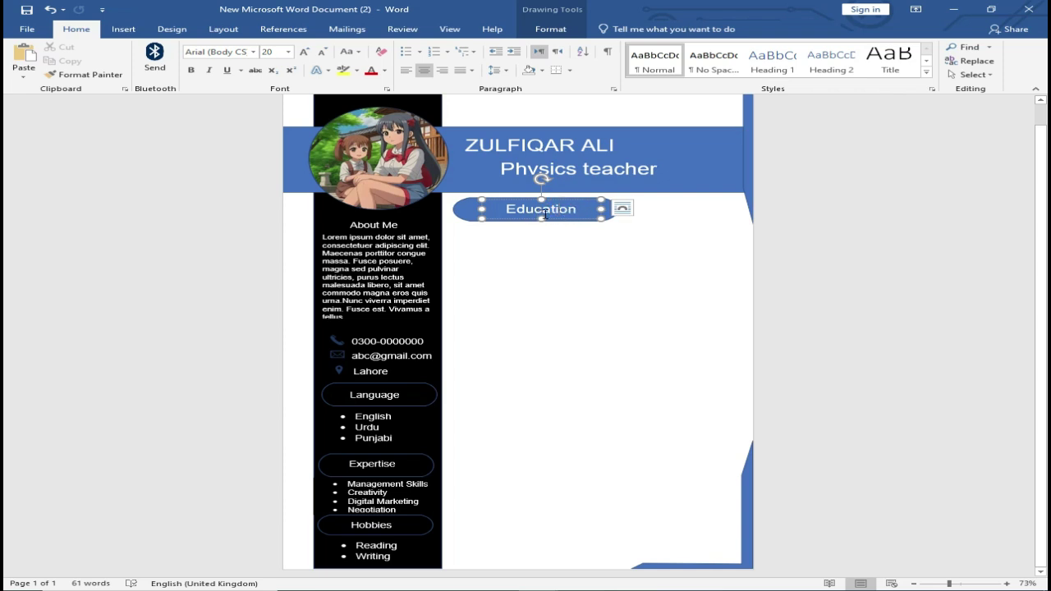
pyautogui.click(465, 210)
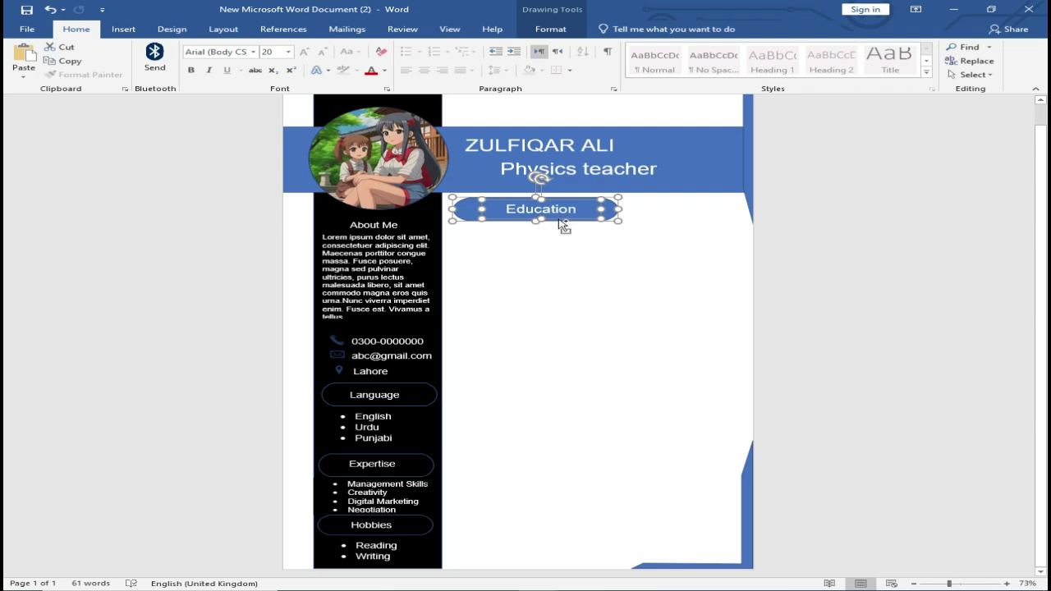
pyautogui.moveTo(564, 223); pyautogui.dragTo(552, 370)
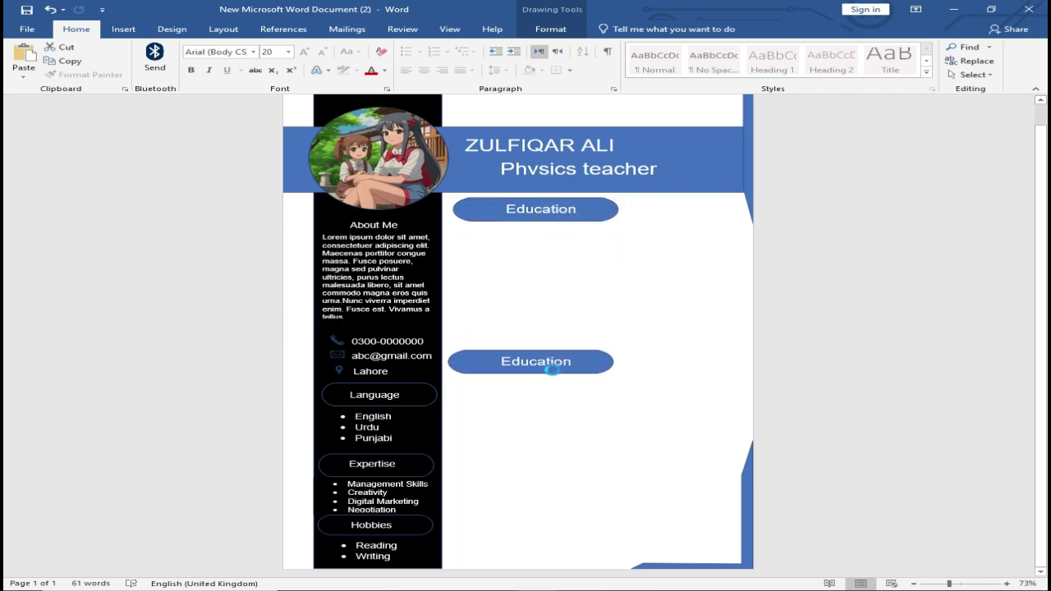
pyautogui.moveTo(552, 369)
pyautogui.mouseDown()
pyautogui.moveTo(562, 372)
pyautogui.moveTo(556, 501)
pyautogui.mouseUp()
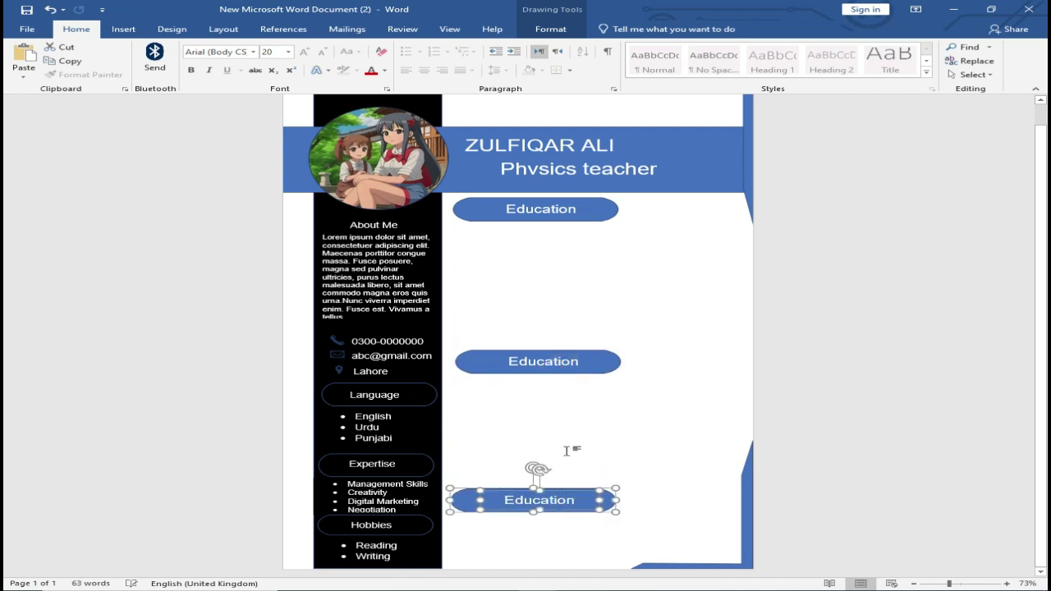
# Step: Relabel the middle copy Experiences and the bottom copy Other Skills
pyautogui.click(577, 361)
pyautogui.moveTo(578, 361); pyautogui.dragTo(510, 372)
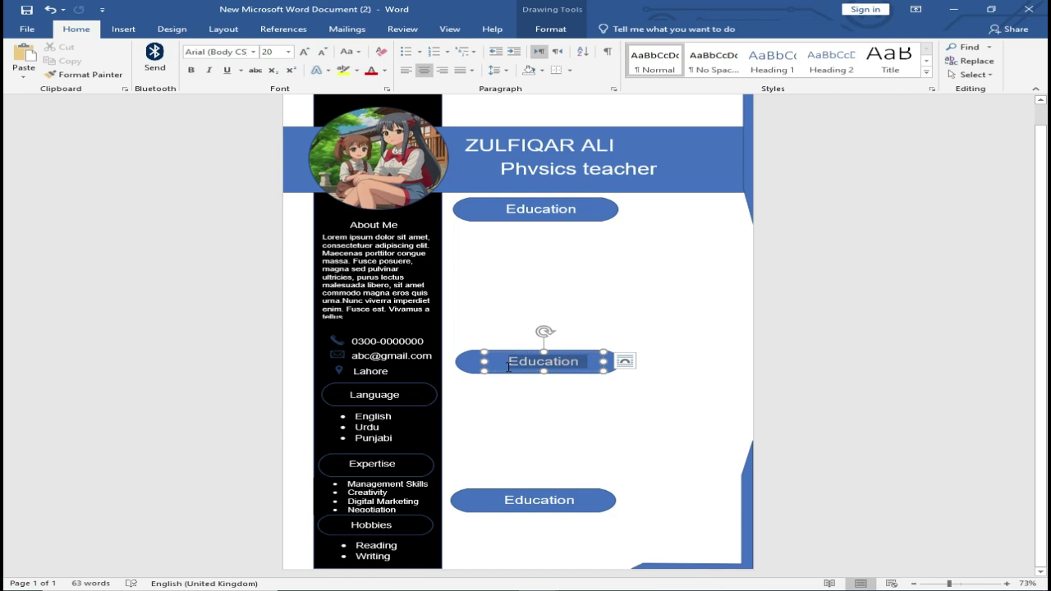
pyautogui.write('Experiences')
pyautogui.click(564, 501)
pyautogui.doubleClick(570, 500)
pyautogui.write('Other Skills')
pyautogui.click(500, 355)
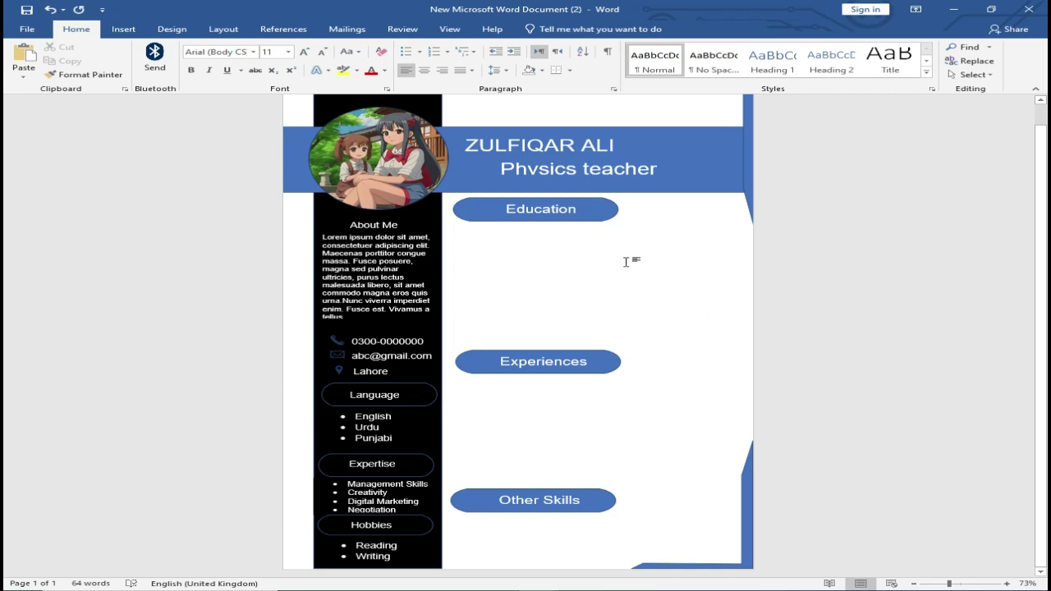
# Step: Draw a text box under Education and copy it under Experiences and Other Skills
pyautogui.click(124, 29)
pyautogui.click(172, 75)
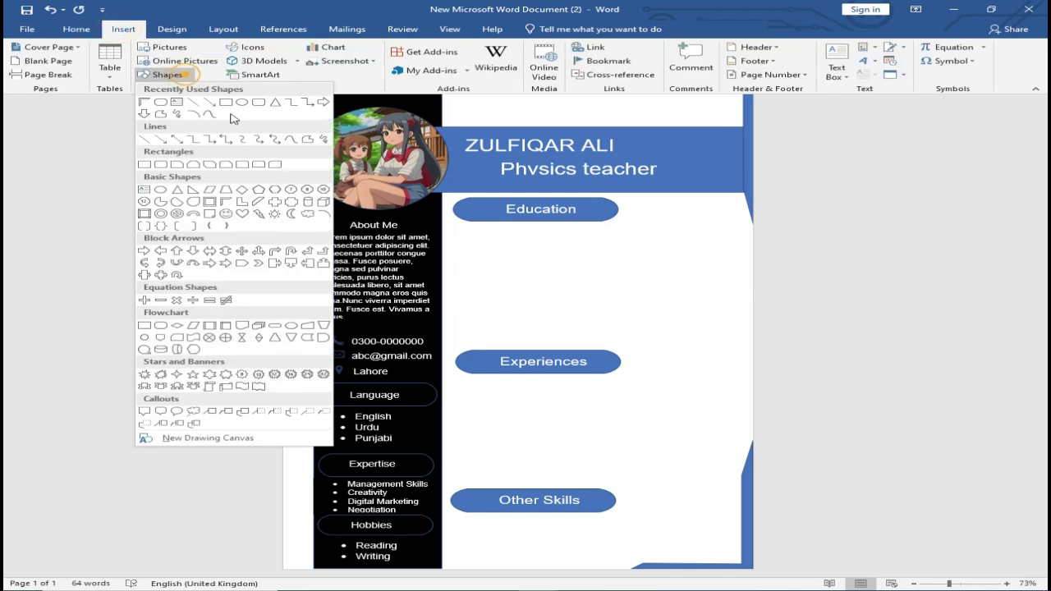
pyautogui.click(179, 105)
pyautogui.moveTo(458, 231); pyautogui.dragTo(716, 345)
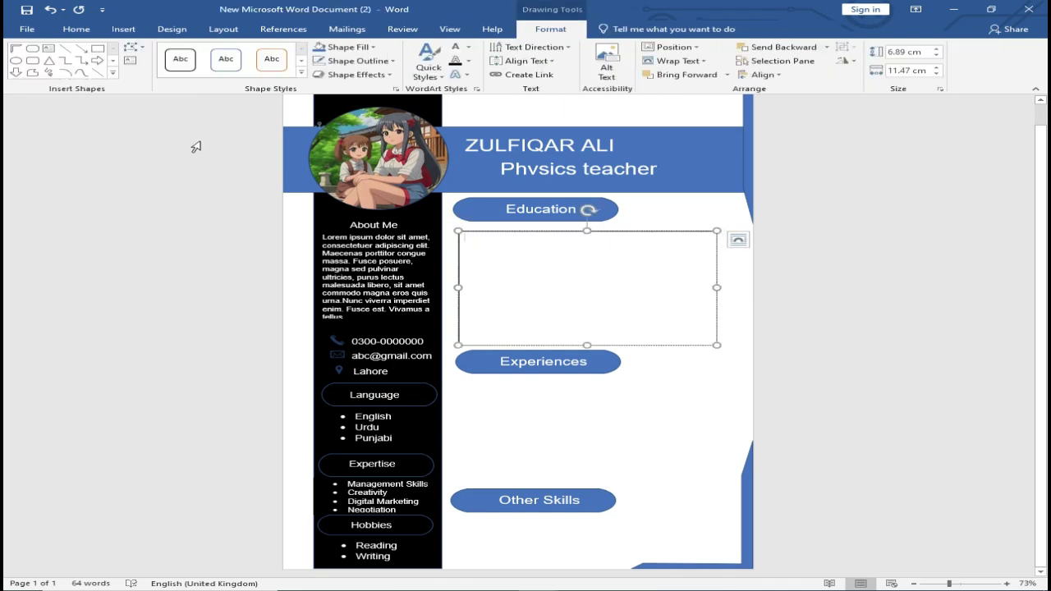
pyautogui.click(607, 305)
pyautogui.moveTo(657, 349); pyautogui.dragTo(653, 484)
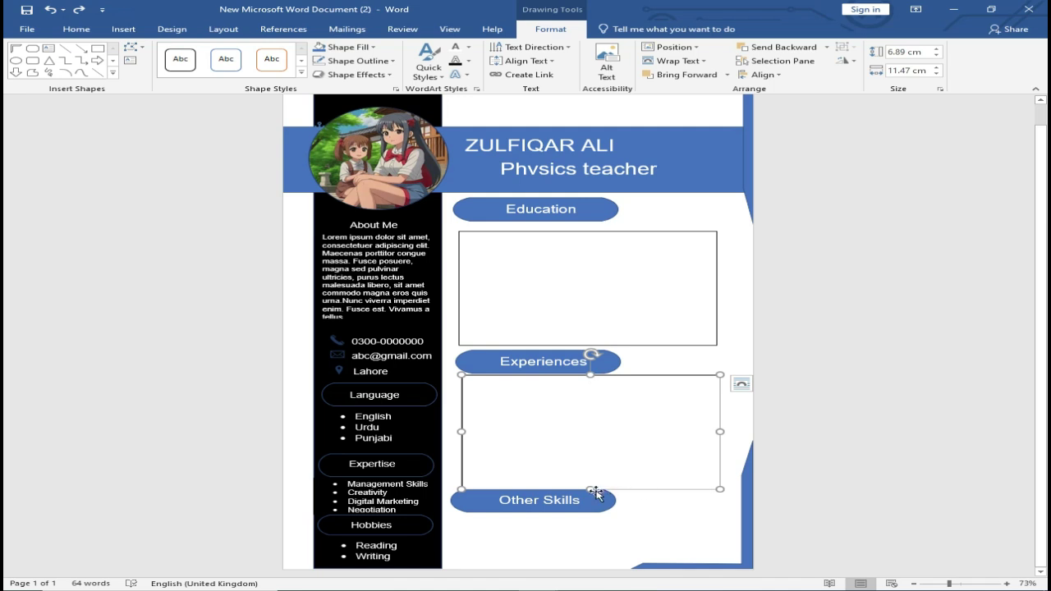
pyautogui.moveTo(592, 490); pyautogui.dragTo(592, 486)
# Step: Fill each of the three text boxes with =lorem() placeholder paragraphs
pyautogui.click(525, 288)
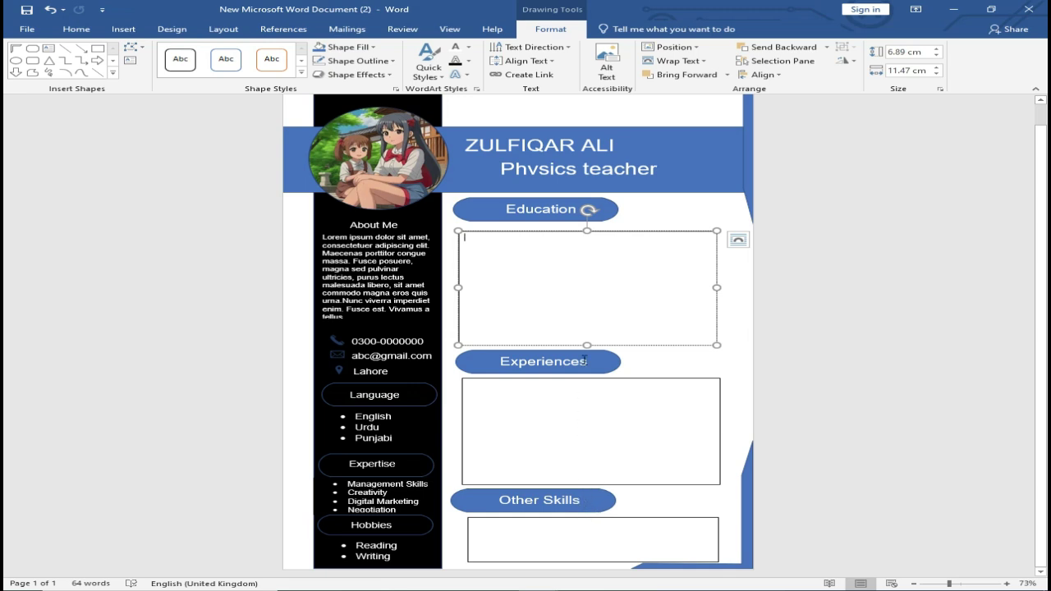
pyautogui.write('=lorem()')
pyautogui.press('Return')
pyautogui.click(585, 427)
pyautogui.write('=lorem()')
pyautogui.press('Return')
pyautogui.click(565, 542)
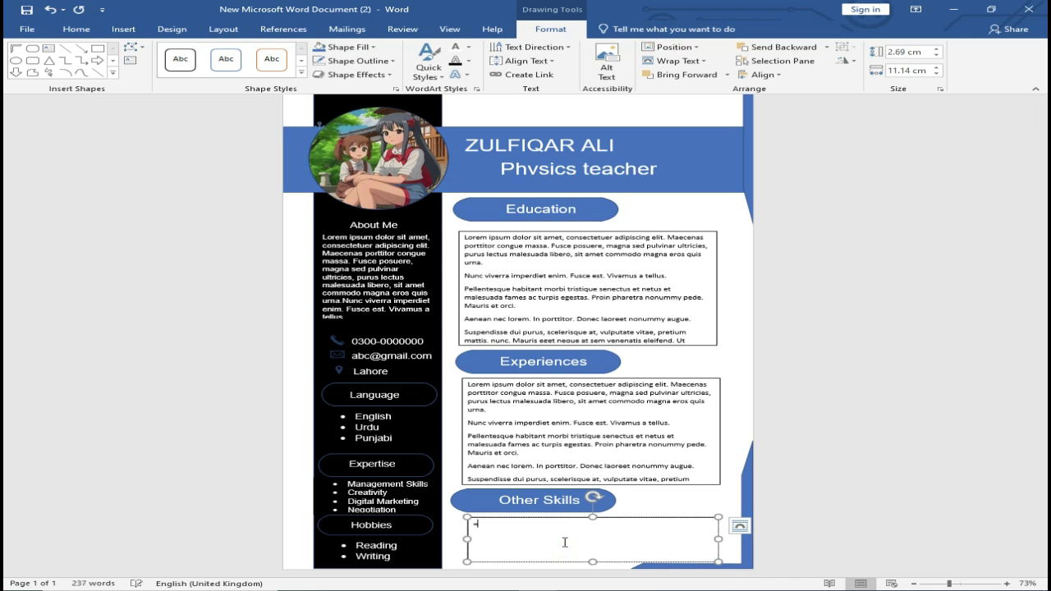
pyautogui.write('lorem()')
pyautogui.press('Return')
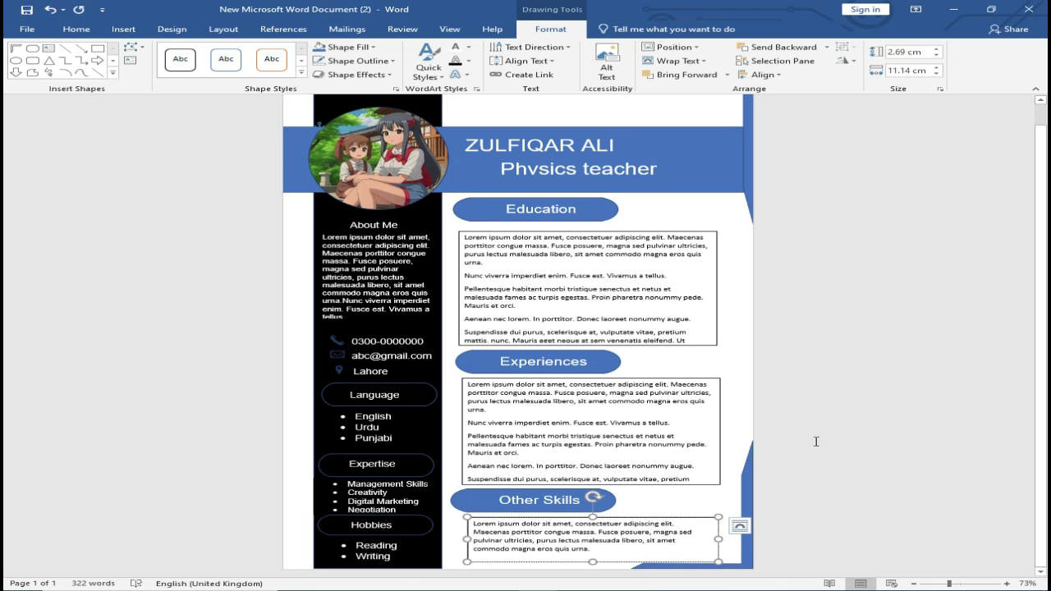
pyautogui.scroll(1, 826, 444)
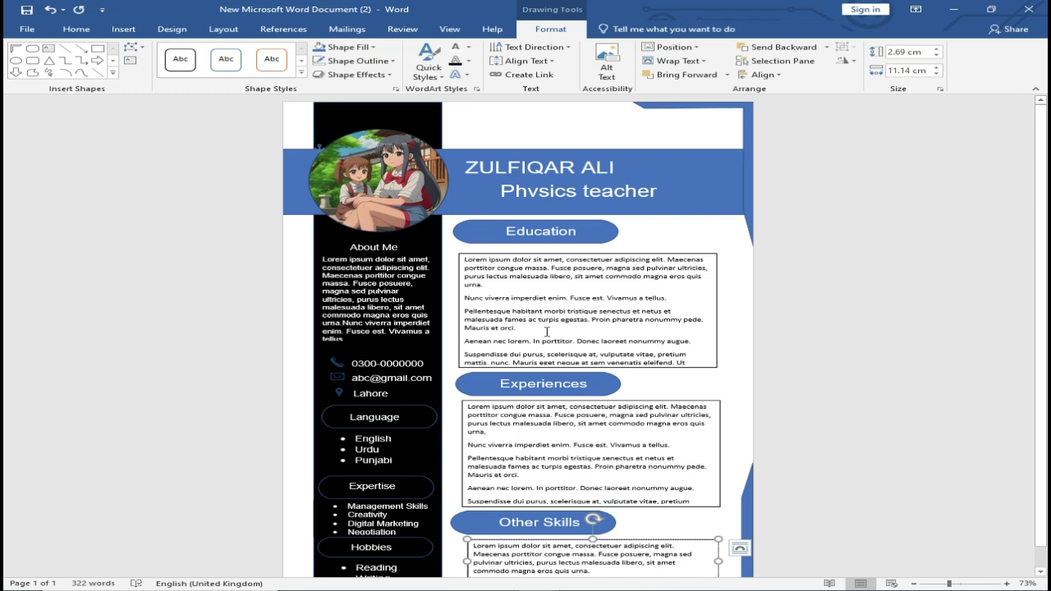
pyautogui.click(545, 164)
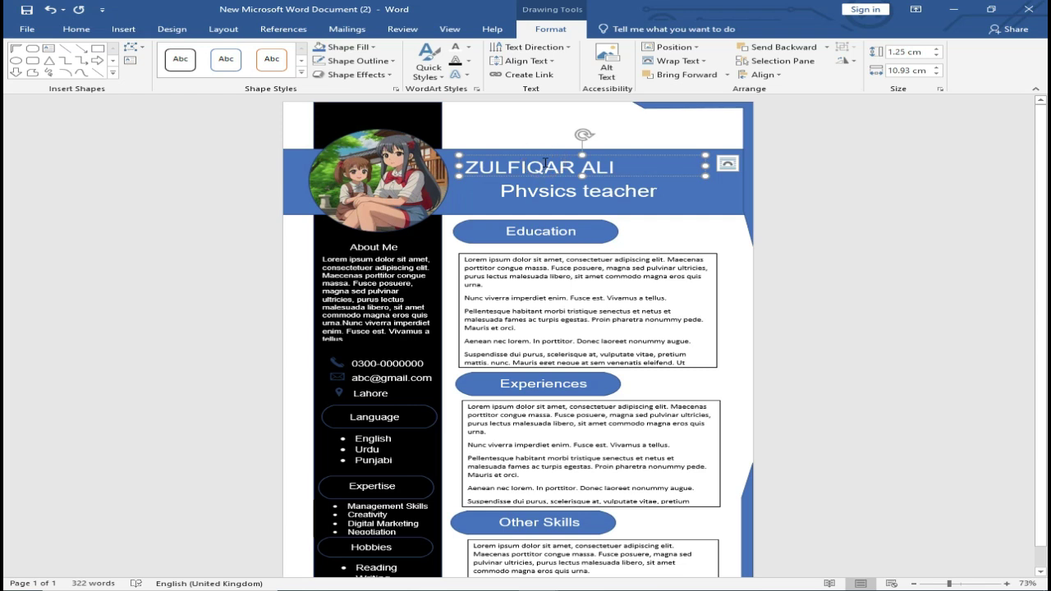
pyautogui.click(375, 247)
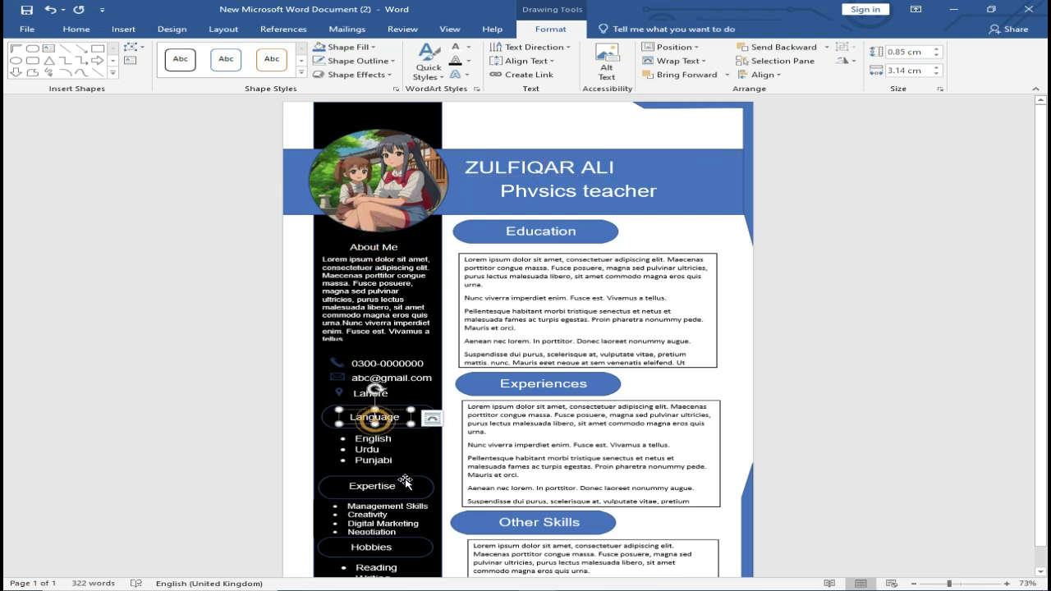
pyautogui.click(374, 456)
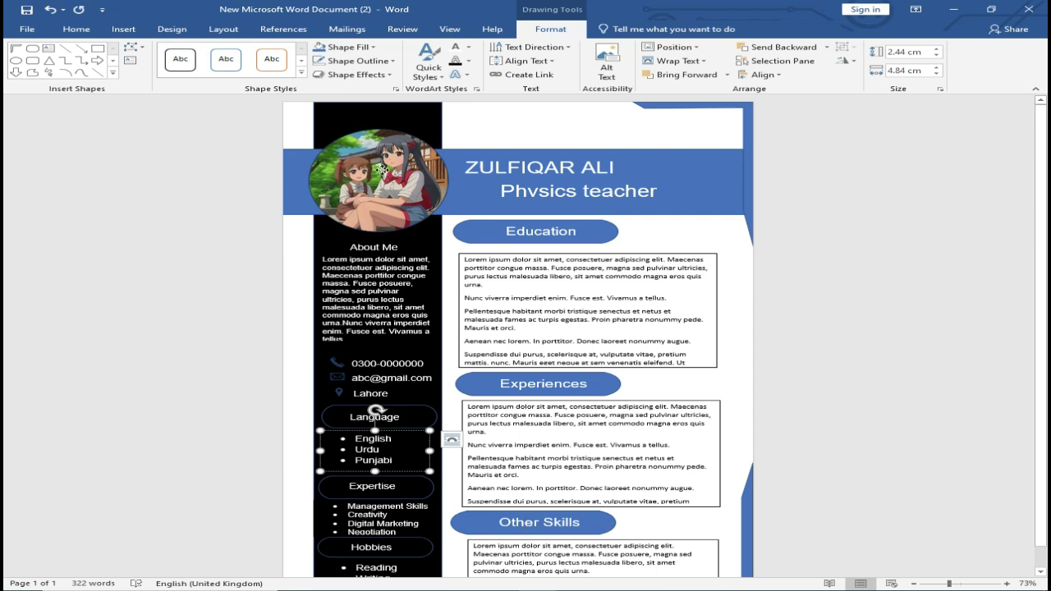
pyautogui.click(382, 170)
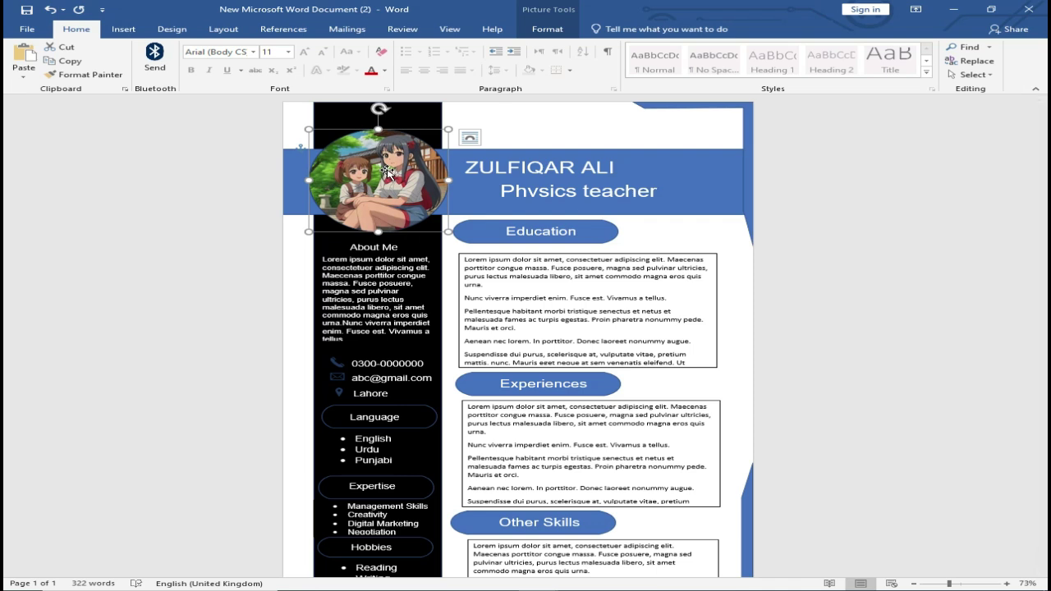
# Step: Center-align the name box and the 'Physics teacher' title box in the header
pyautogui.click(485, 167)
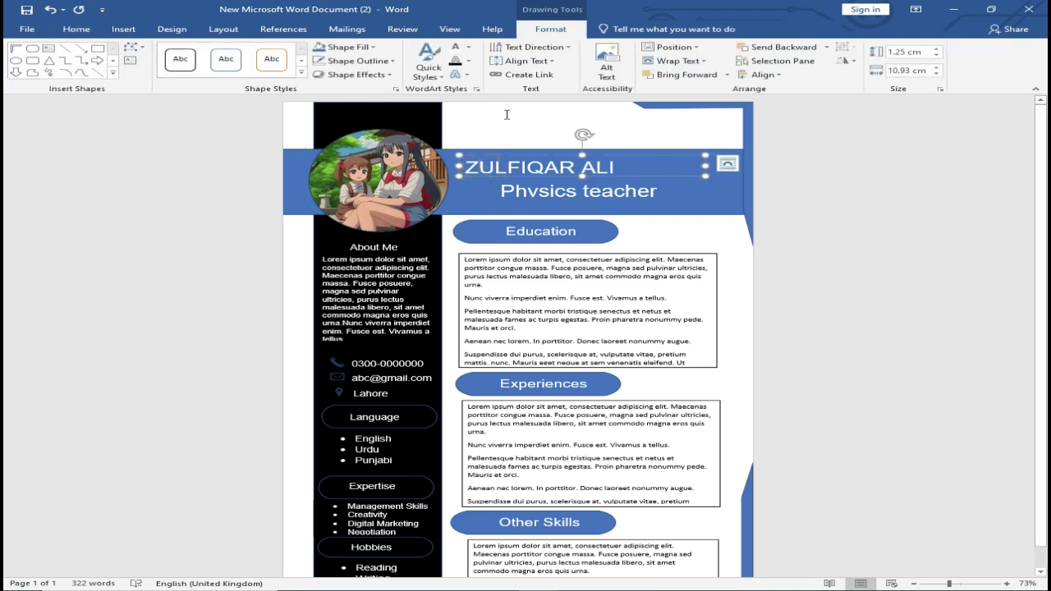
pyautogui.click(91, 31)
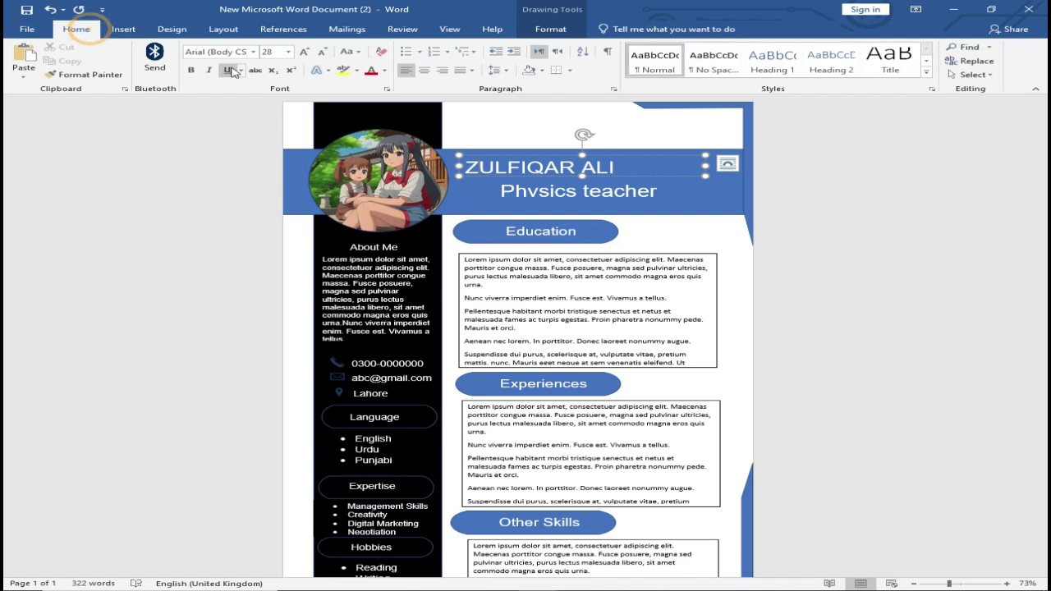
pyautogui.click(425, 72)
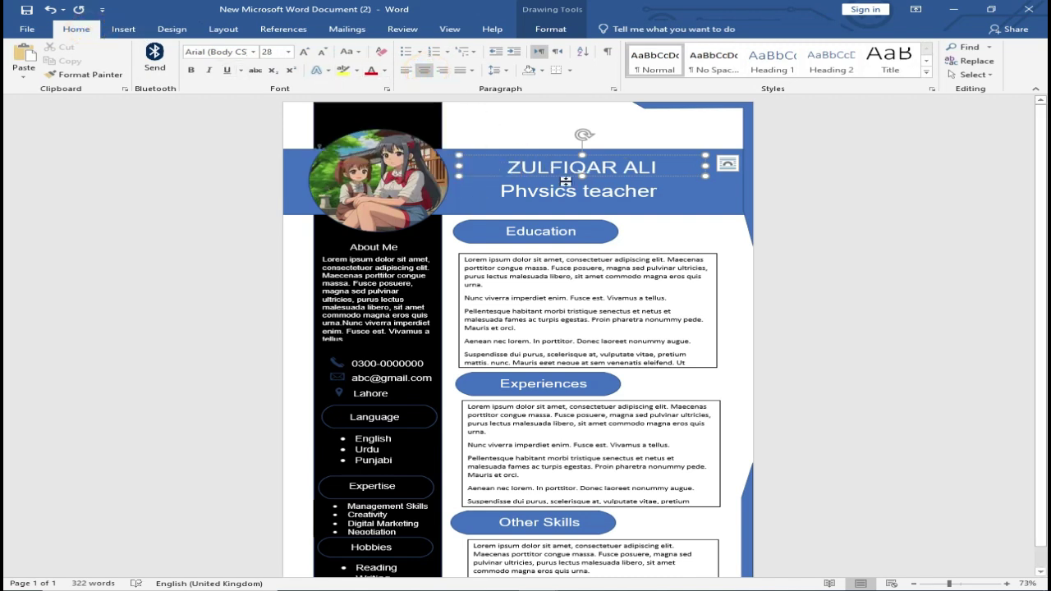
pyautogui.click(579, 192)
pyautogui.click(424, 70)
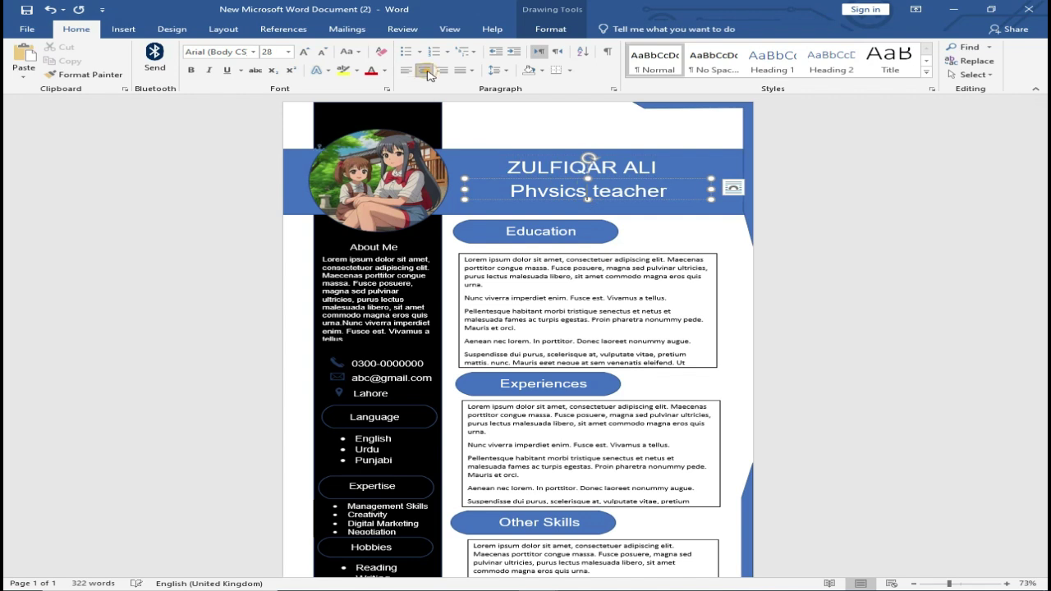
pyautogui.click(887, 179)
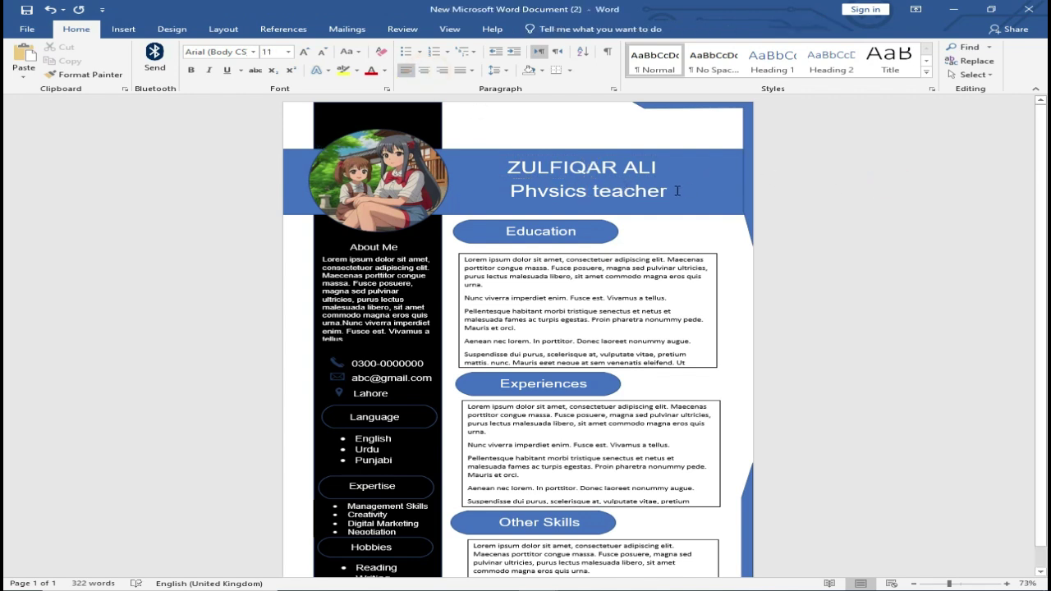